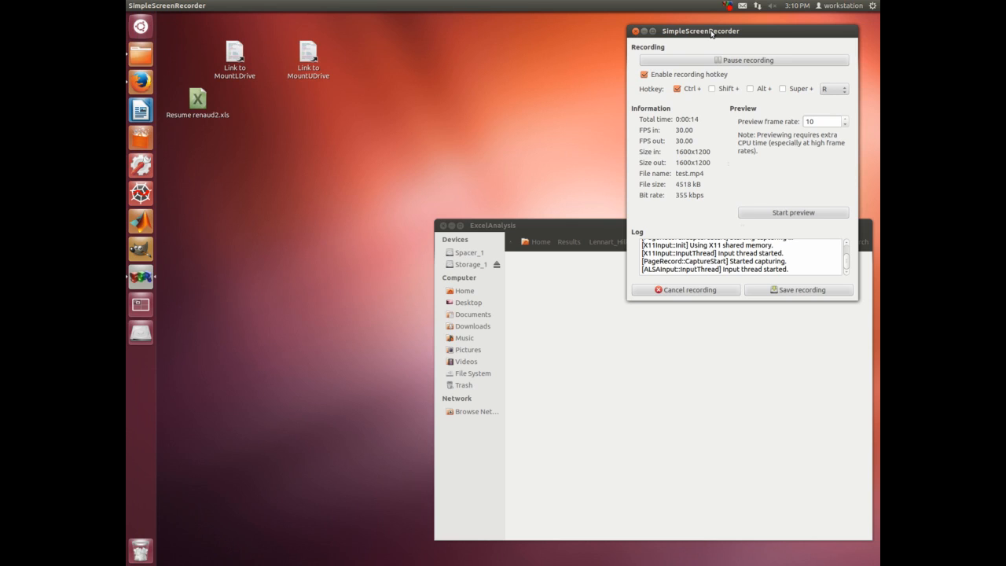
mouse_move(743, 33)
left_mouse_down()
mouse_move(732, 32)
mouse_move(758, 30)
left_mouse_up()
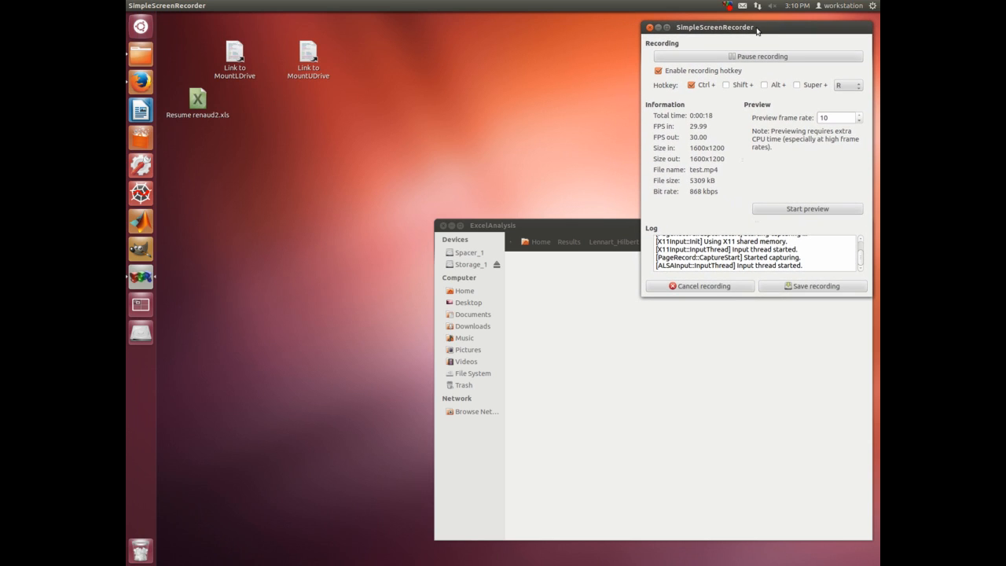
left_click(658, 29)
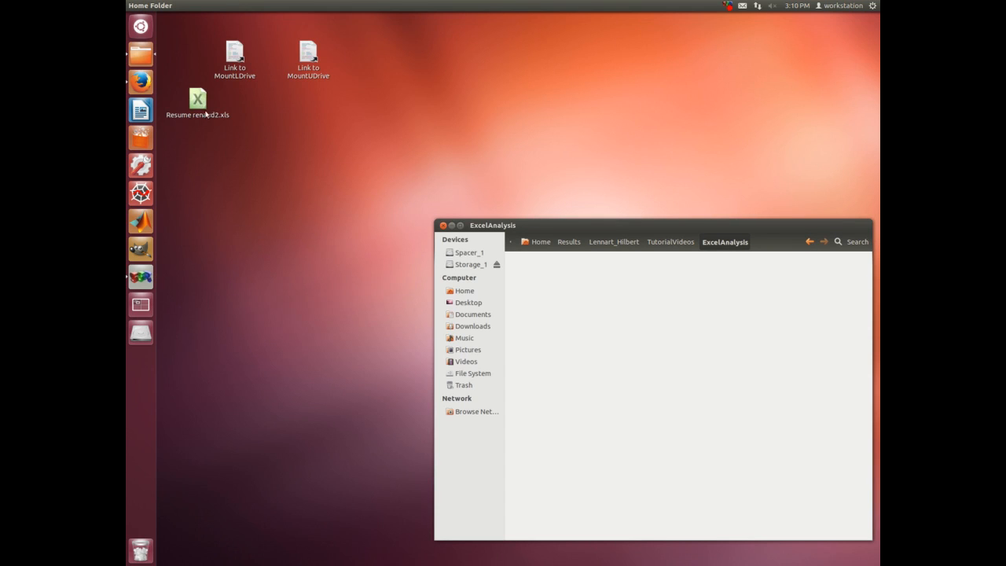
Switch to Firefox and look through the ivma3 GitHub repository page, including its file list and README
left_click(142, 85)
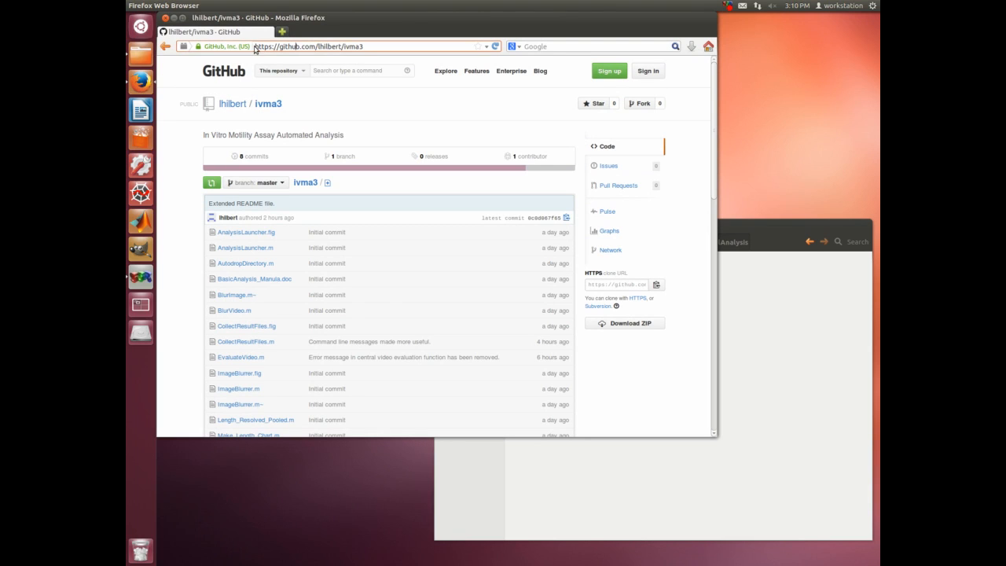
left_click(314, 46)
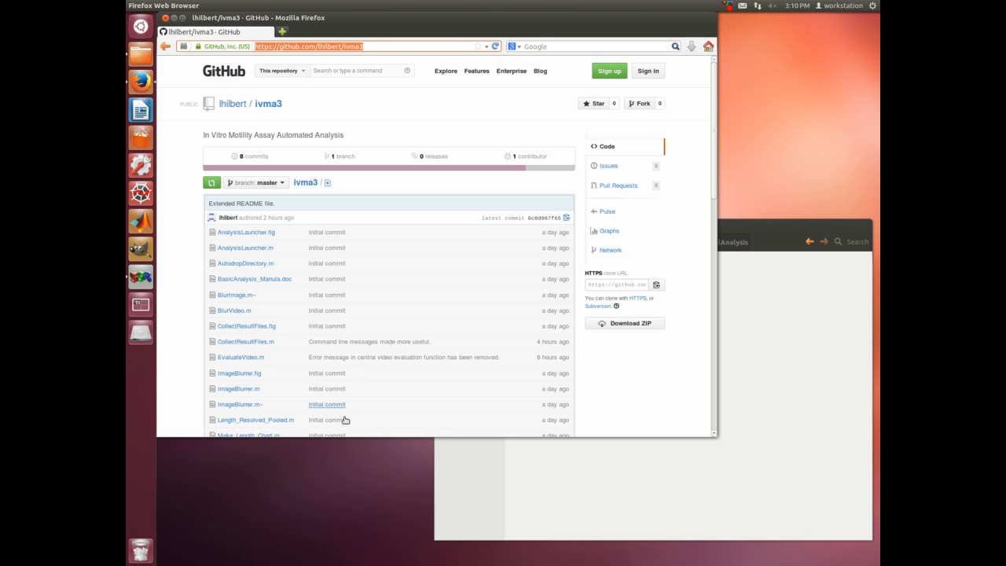
scroll(429, 354, "down", 15)
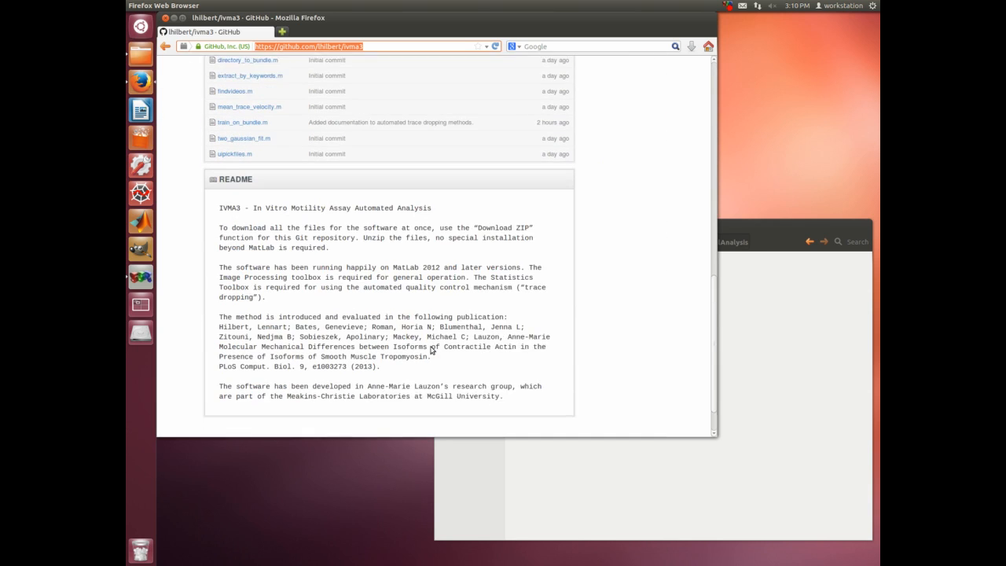
scroll(432, 349, "up", 15)
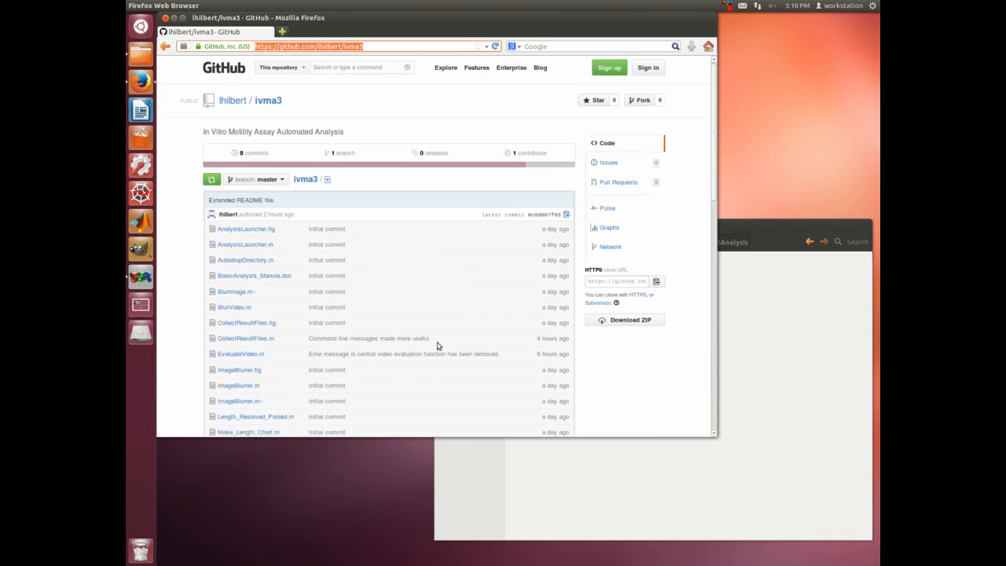
Download the ivma3 repository as a ZIP, open it with Archive Manager and show the contents of its ivma3-master folder
left_click(627, 328)
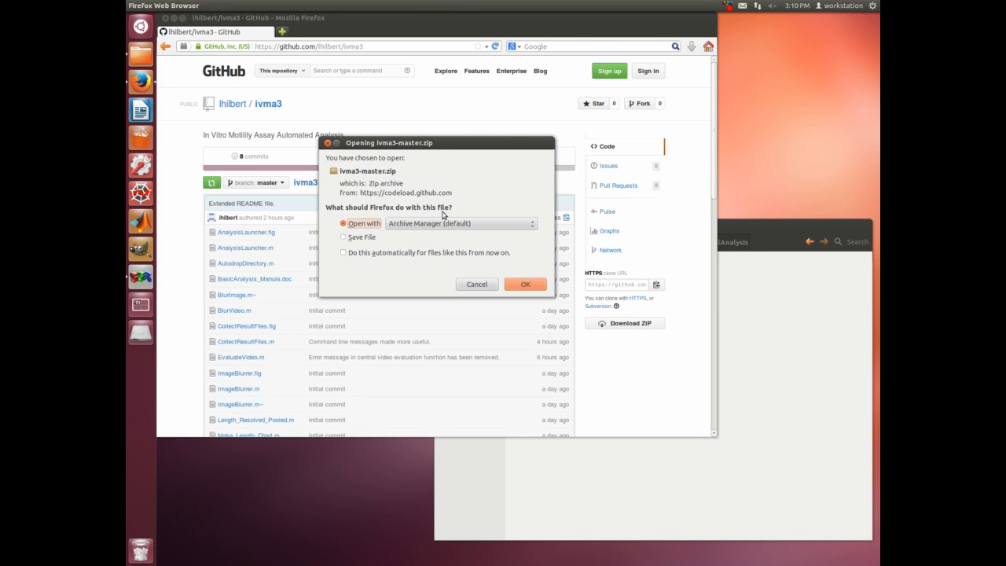
left_click(524, 286)
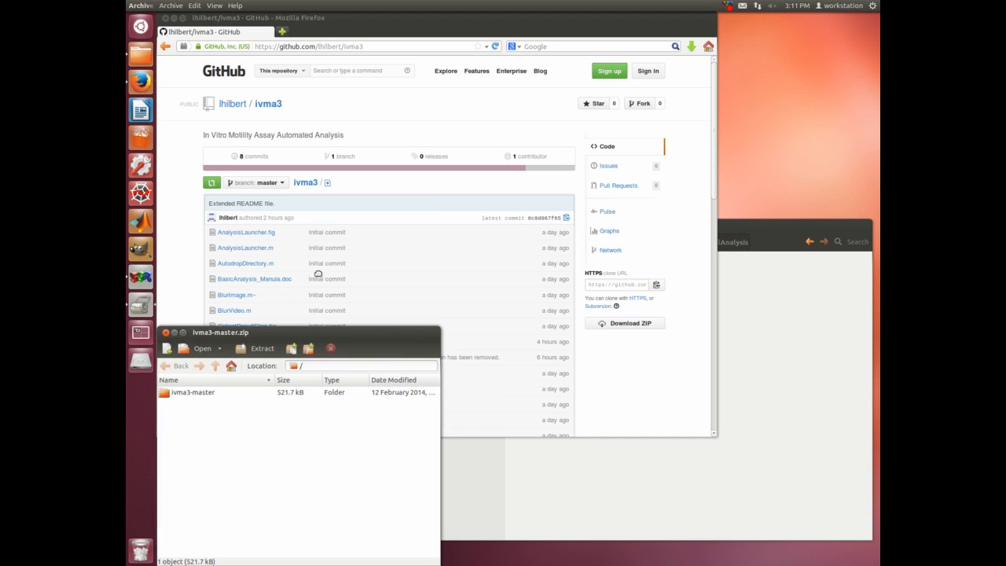
left_click_drag(264, 341, 317, 241)
double_click(237, 293)
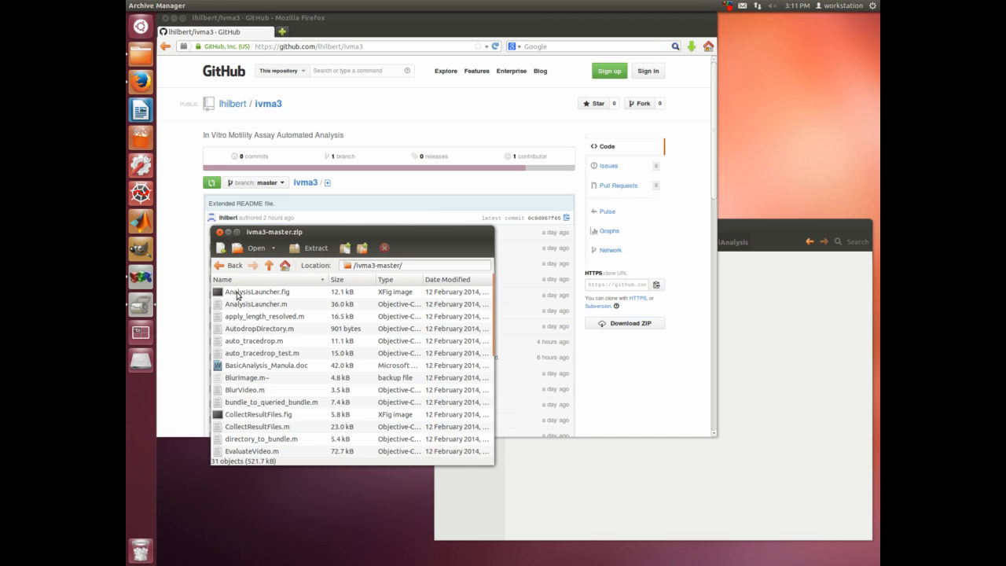
Select all files in the archive's ivma3-master folder and start extracting them
left_click(270, 293)
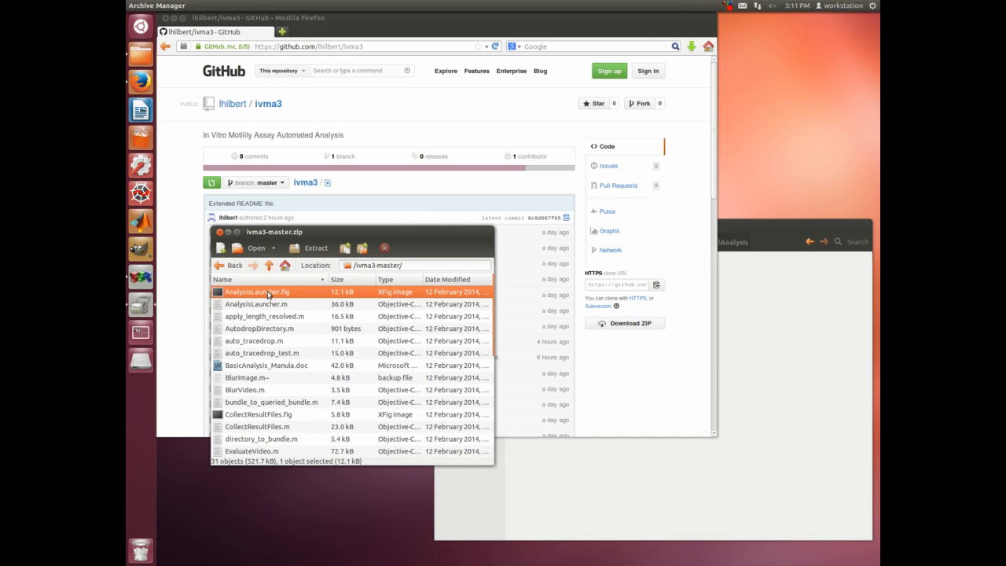
key("shift+Down")
key("shift+Down")
key("shift+Down")
key("shift+Down")
key("shift+Down")
key("shift+Down")
key("shift+Down")
key("shift+Down")
key("shift+Down")
key("shift+Down")
key("shift+Down")
key("shift+Down")
key("shift+Down")
key("shift+Down")
key("shift+Down")
key("shift+Down")
key("shift+Down")
key("shift+Down")
key("shift+Down")
key("shift+Down")
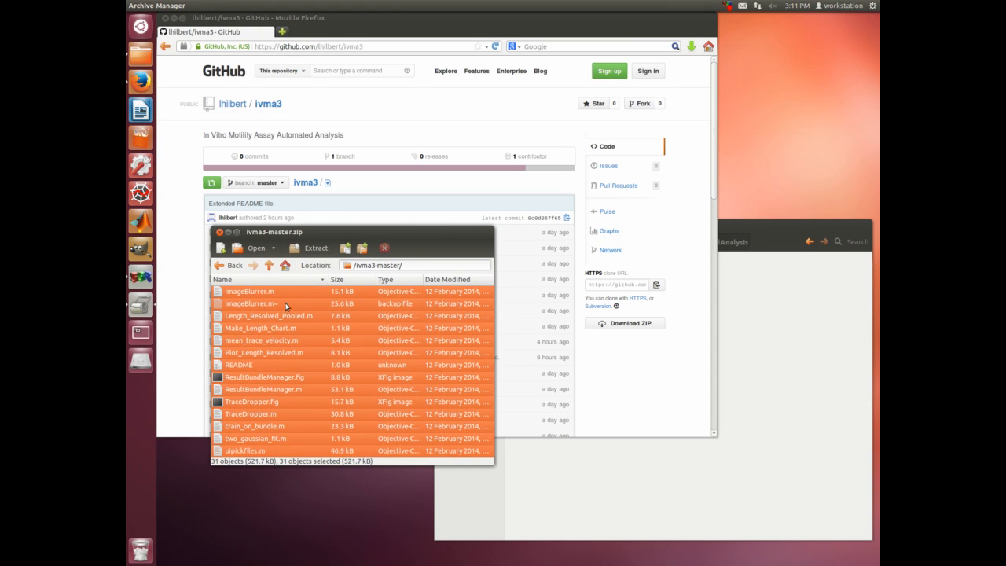
right_click(314, 314)
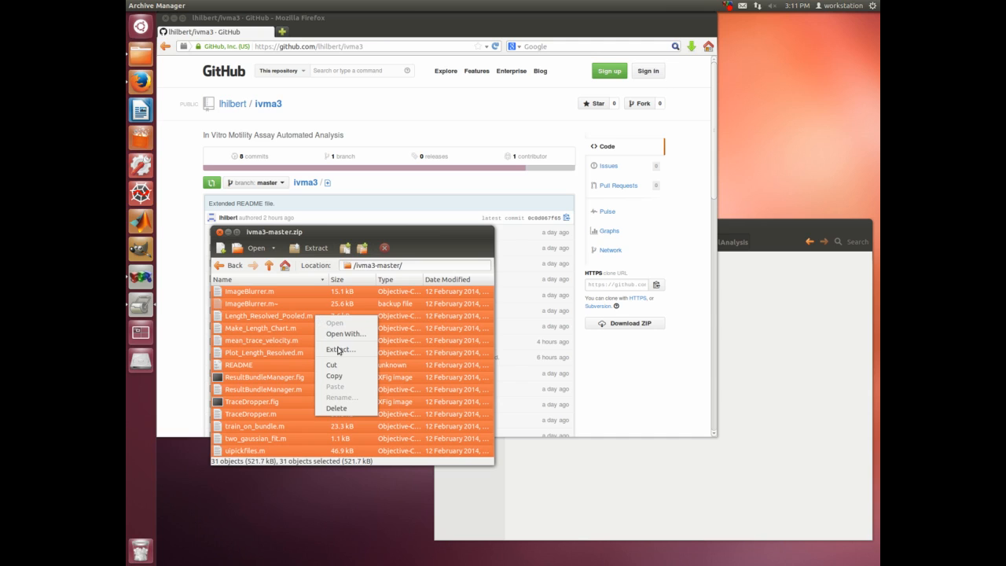
left_click(339, 349)
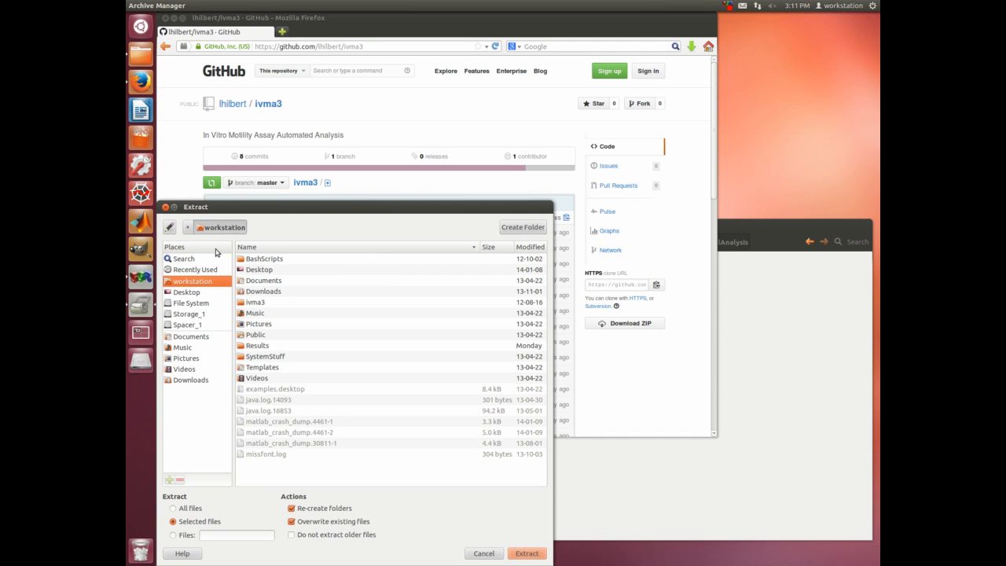
Extract the selected files into a new folder named ivma3 inside TutorialVideos/ExcelAnalysis under the results directory
double_click(259, 345)
double_click(274, 270)
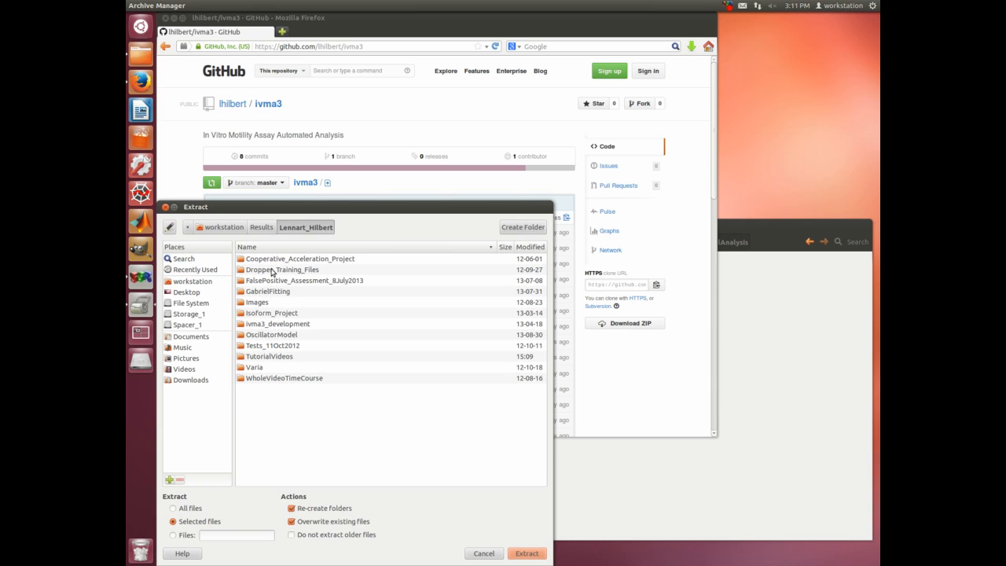
double_click(267, 357)
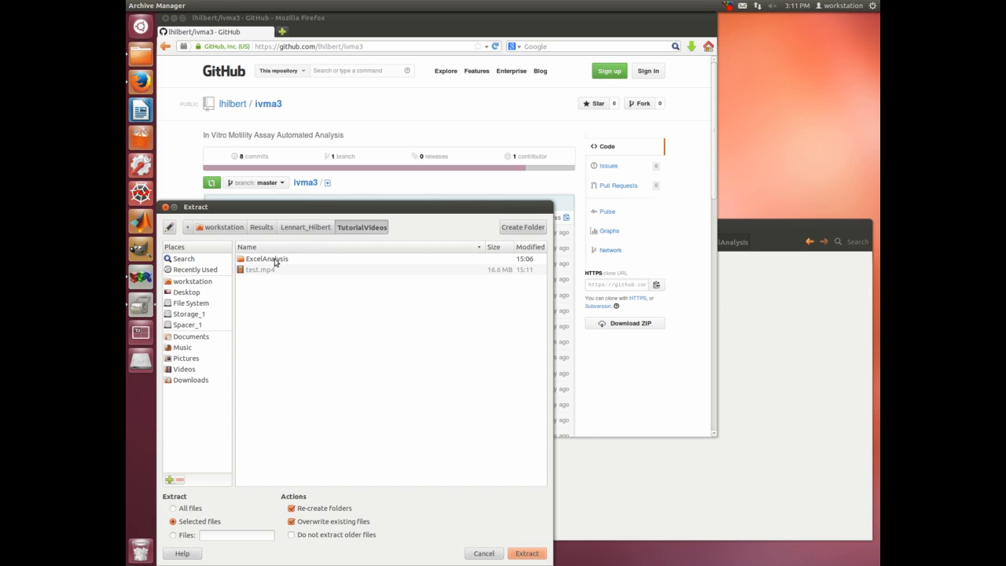
double_click(274, 260)
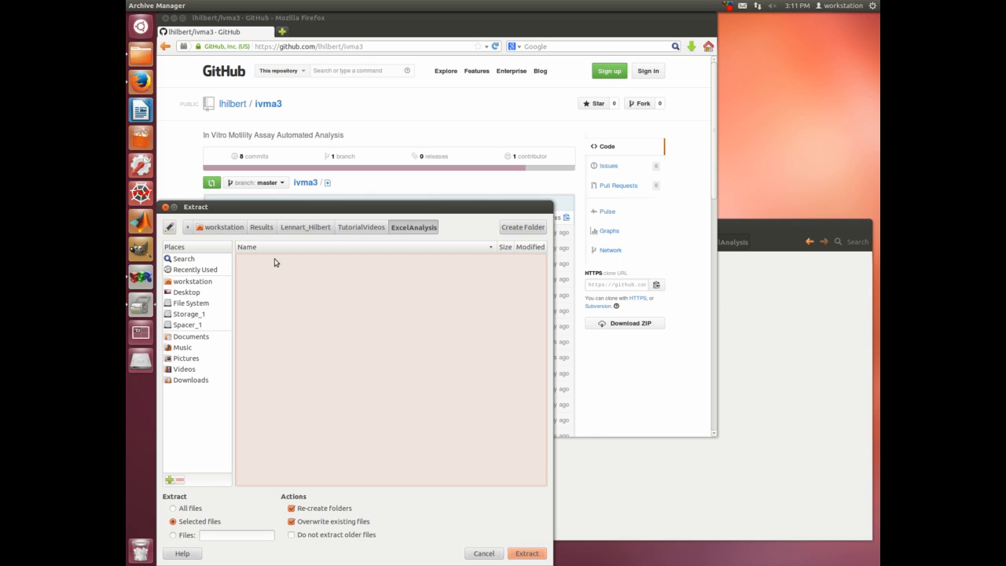
left_click(524, 227)
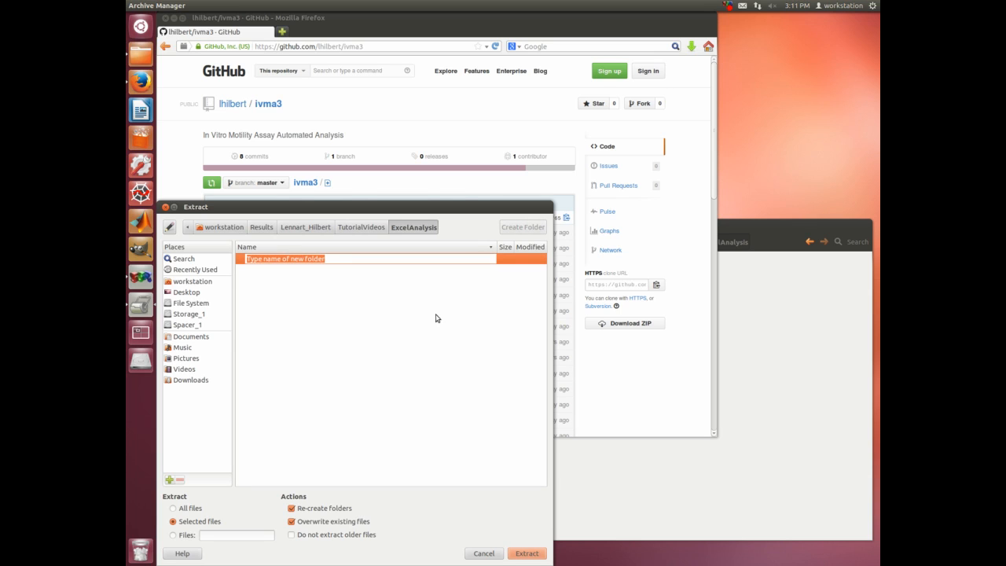
type("ivma3")
key("Return")
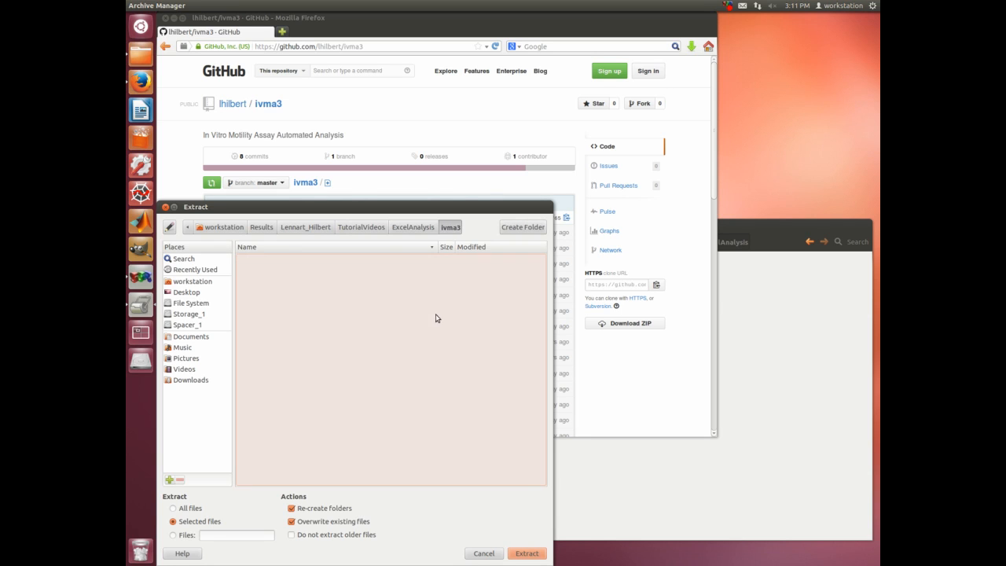
left_click(517, 555)
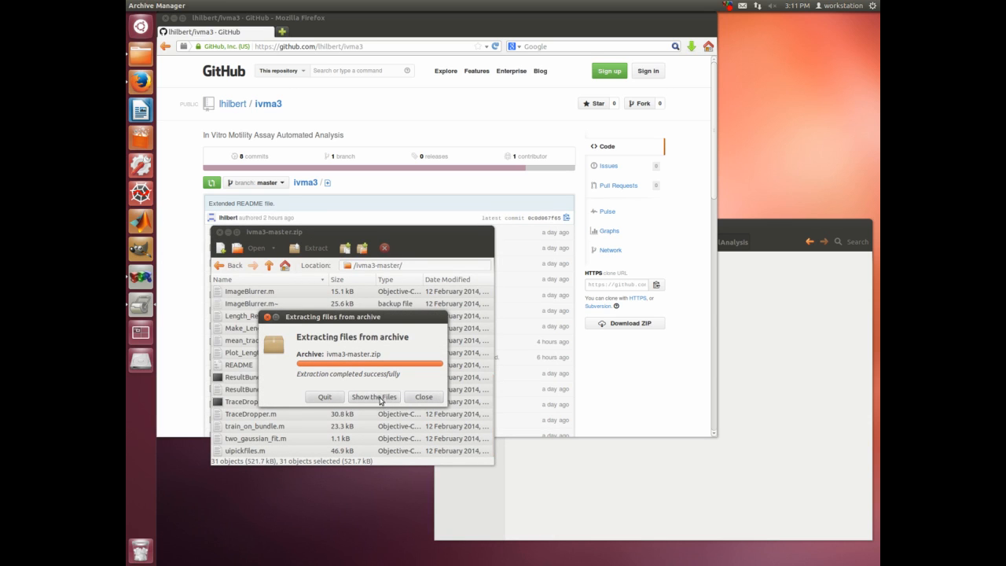
Open the extracted ivma3 folder in the file manager, and close the extraction dialog and the archive window
left_click(751, 323)
double_click(543, 269)
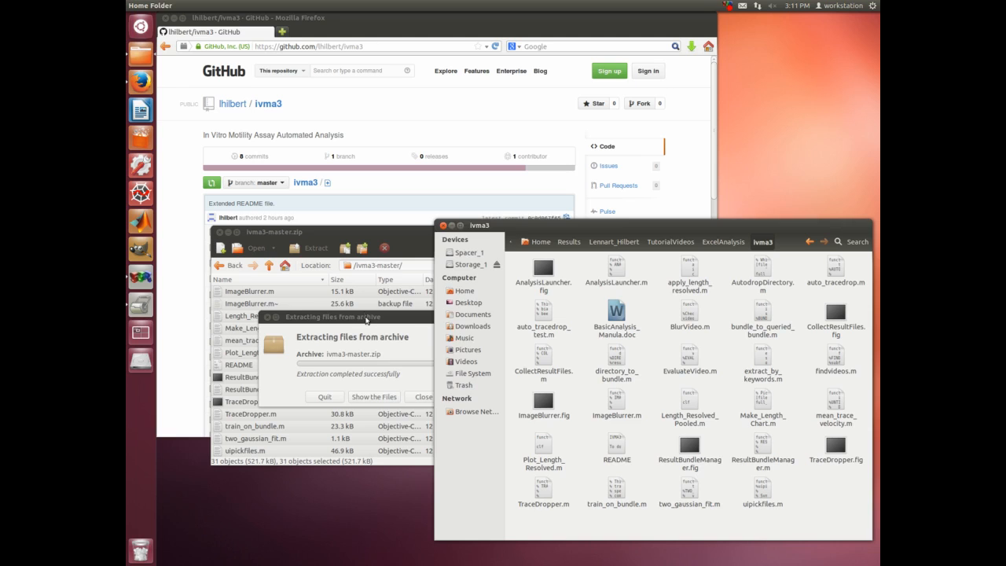
left_click(363, 314)
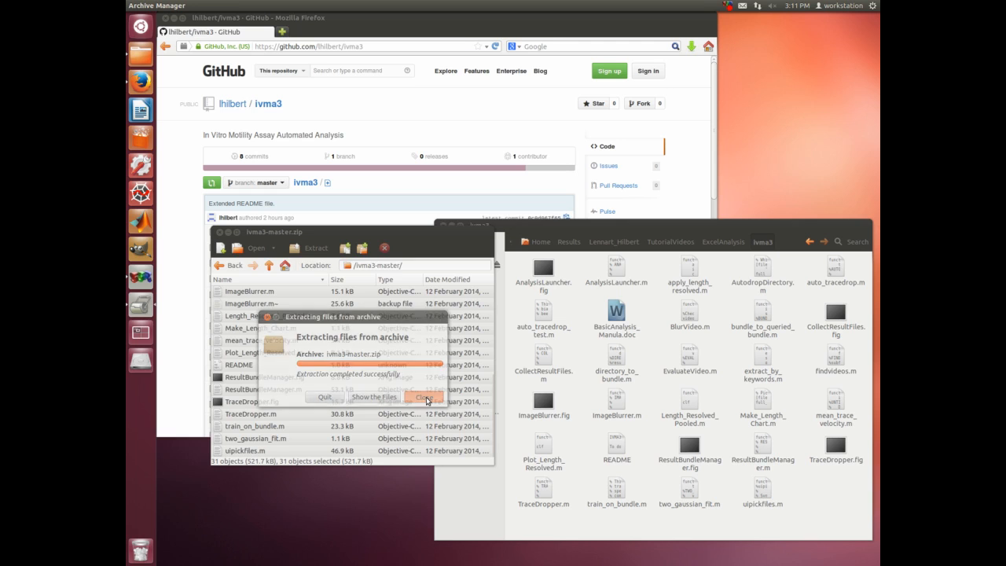
left_click(425, 396)
left_click(220, 232)
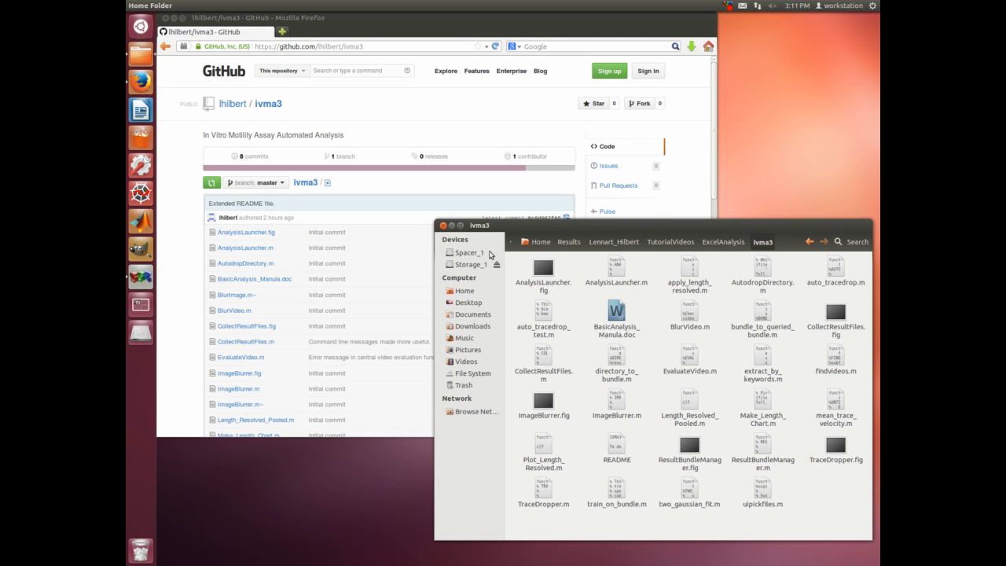
Open a new file manager tab and browse to the Videos folder on the Storage_1 drive
right_click(469, 294)
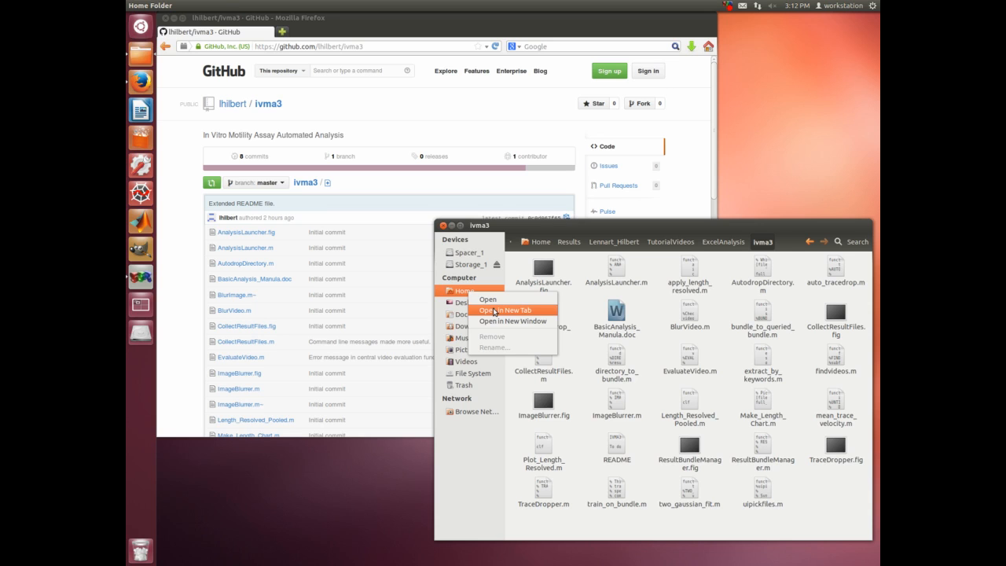
left_click(493, 310)
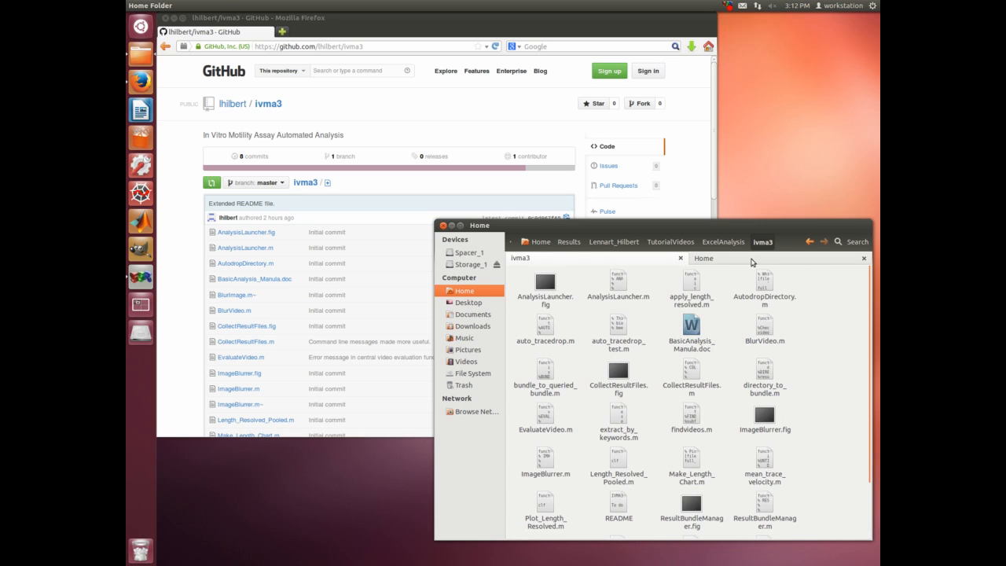
left_click(750, 262)
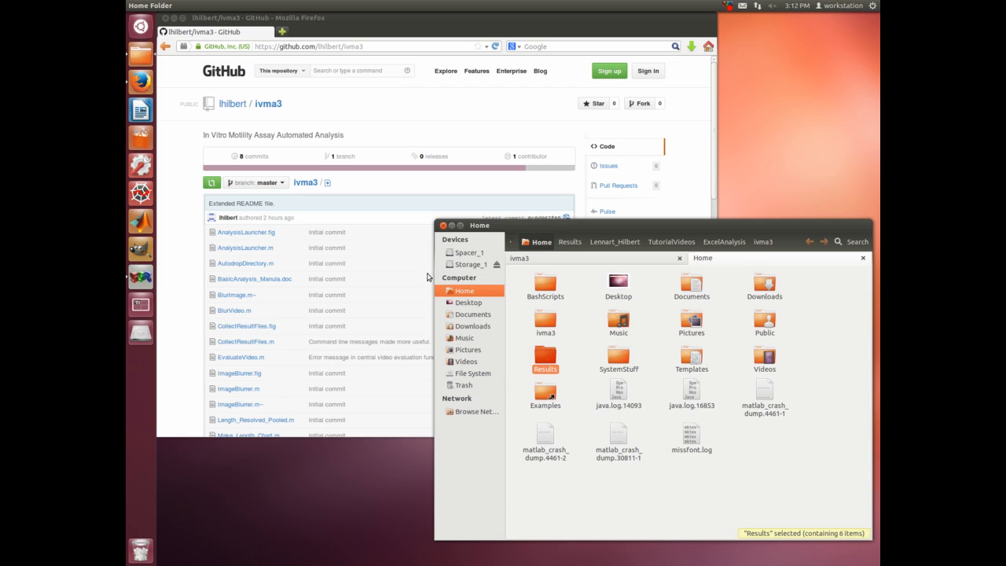
left_click(464, 264)
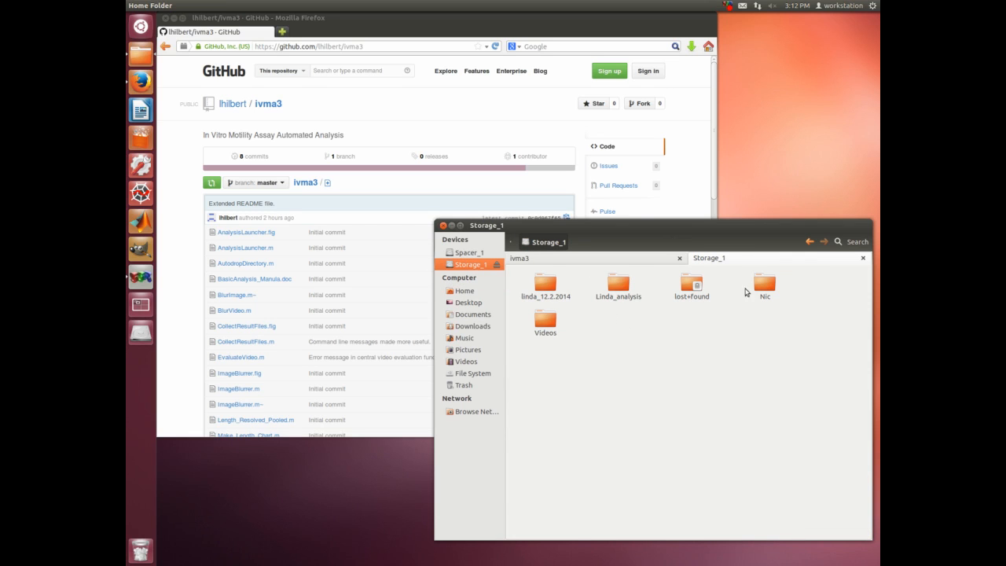
left_click(546, 318)
double_click(546, 318)
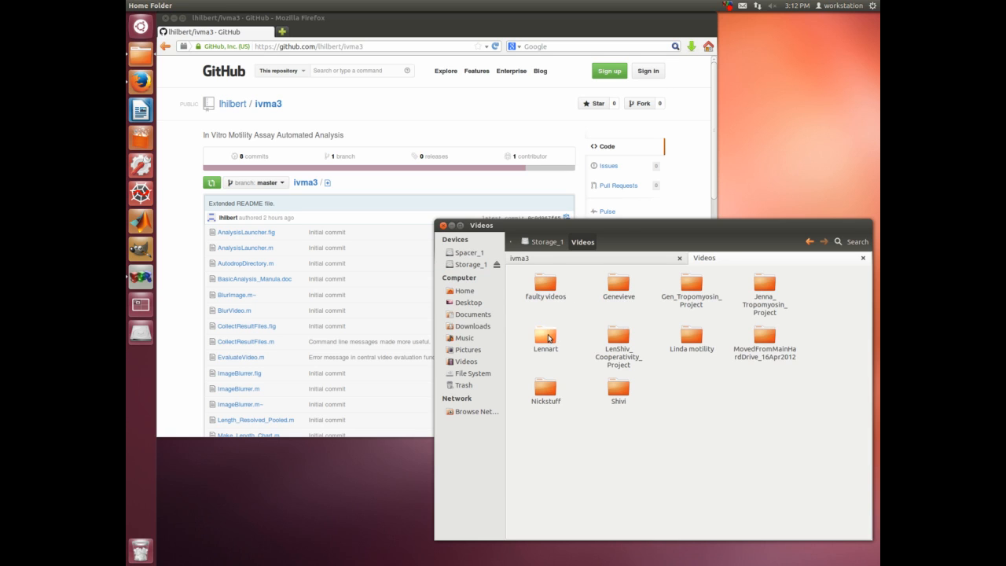
double_click(547, 341)
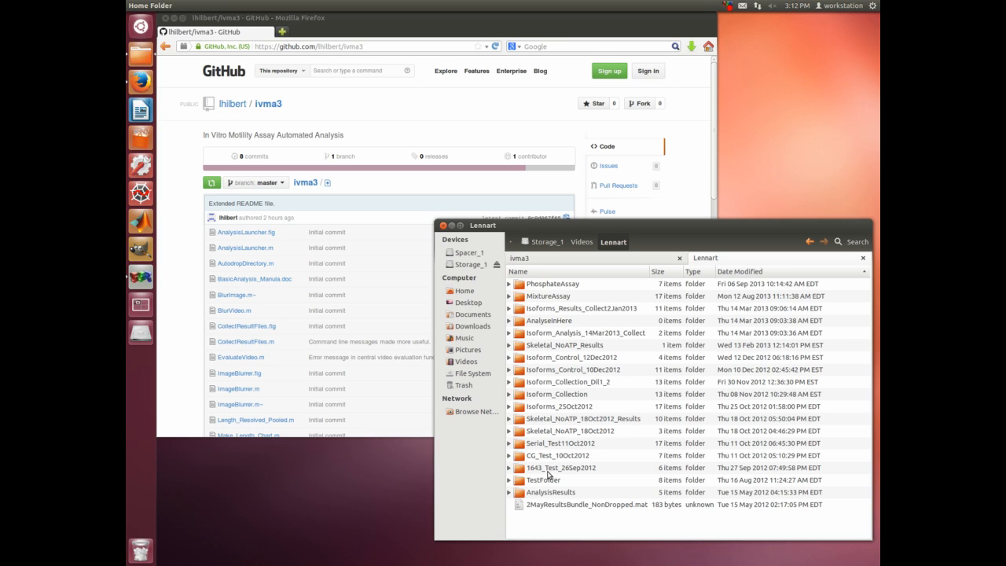
left_click(583, 241)
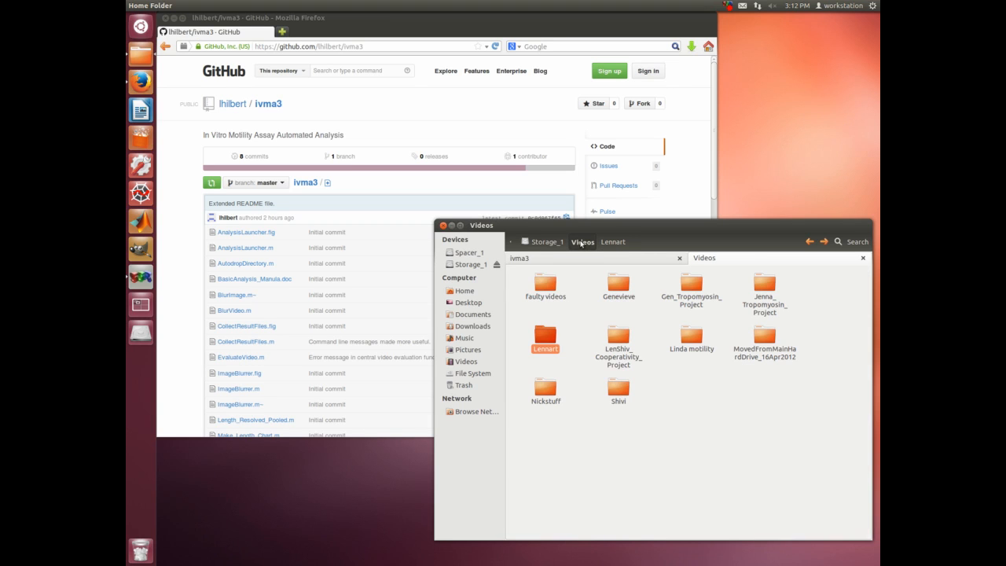
Copy the 7Oct11 folder from Valid_Data in LenShiv_Cooperativity_Project, and expand it to list its slide folders
double_click(623, 336)
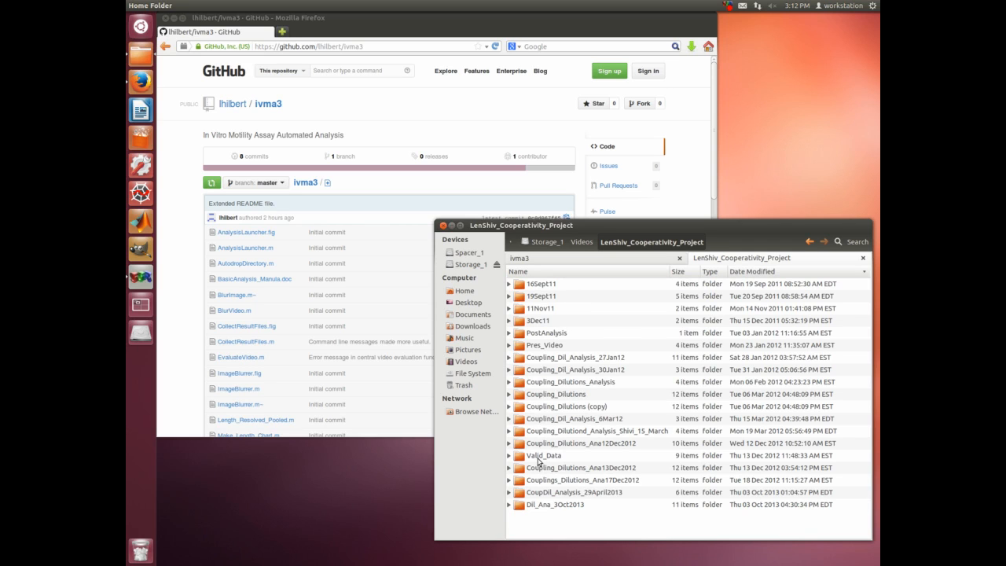
left_click(509, 458)
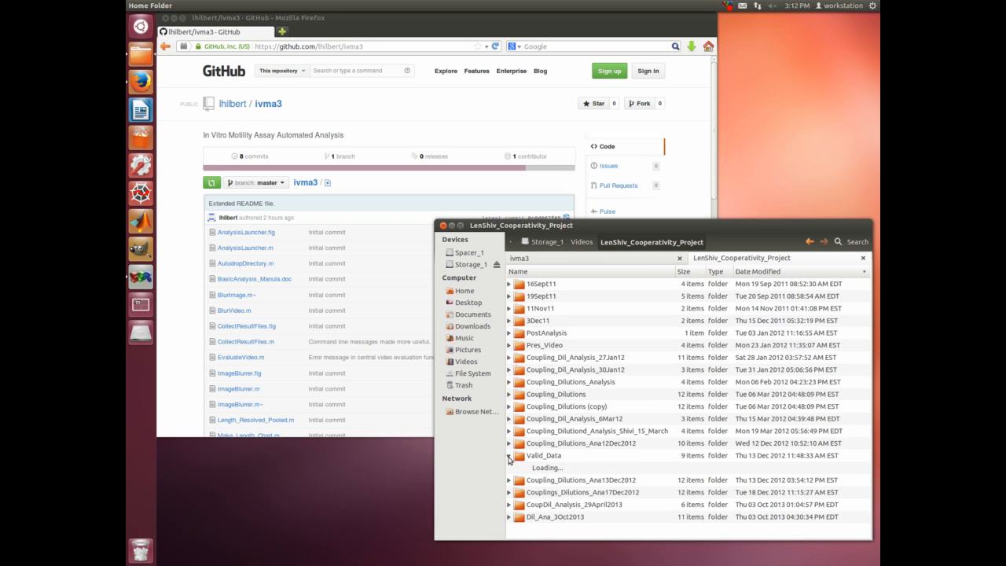
scroll(588, 454, "down", 2)
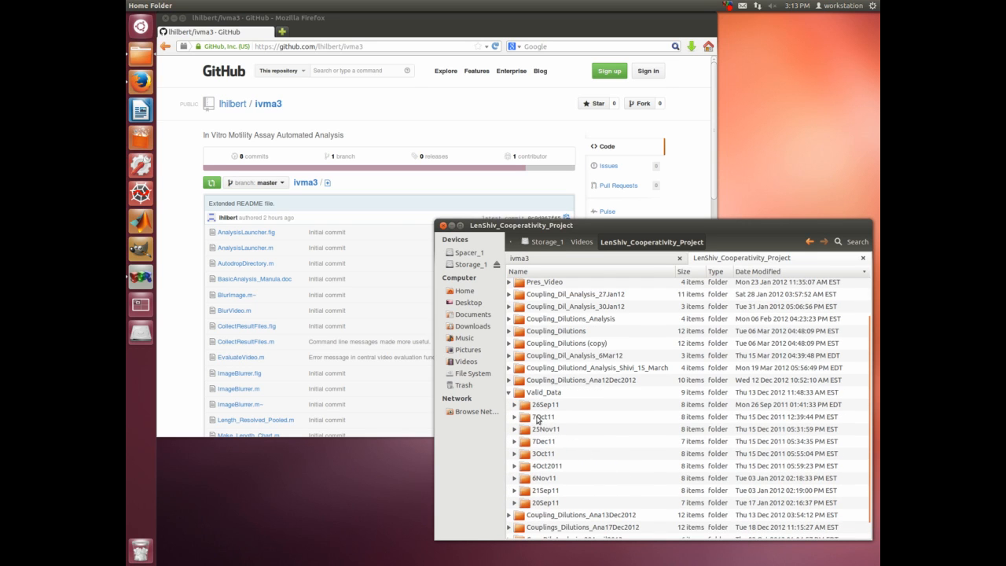
right_click(548, 419)
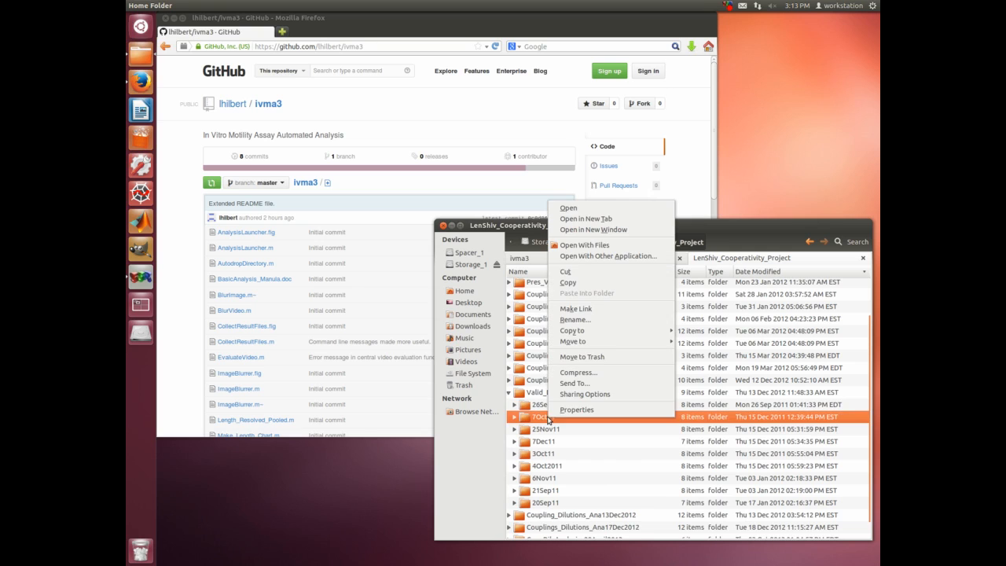
left_click(604, 284)
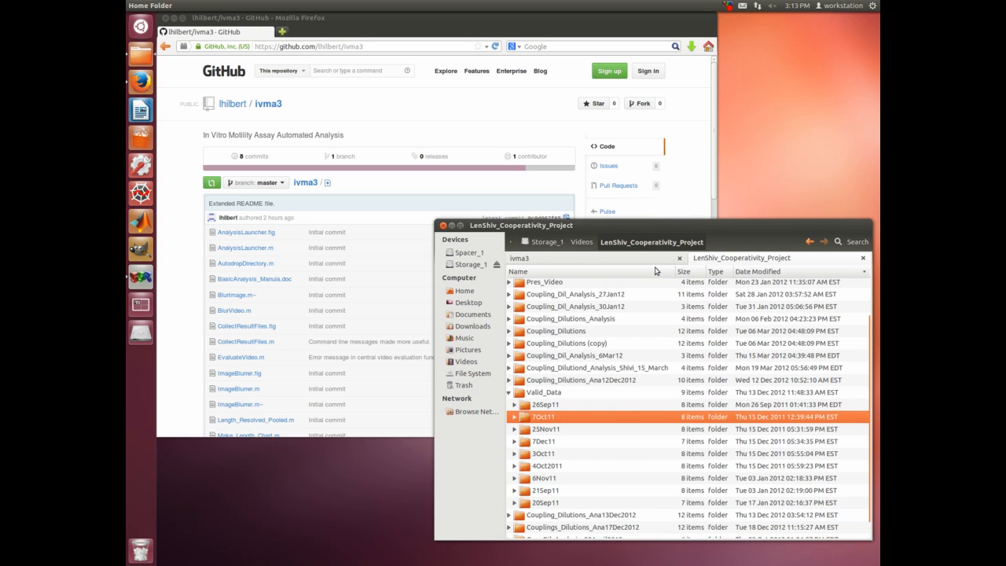
left_click(514, 417)
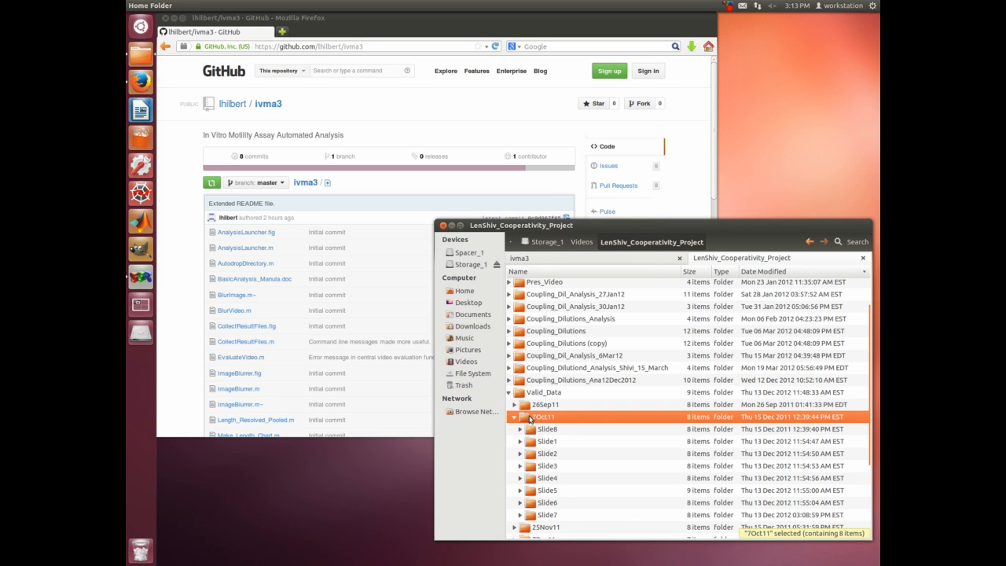
Copy the 7Oct11 folder again and check the contents of the open ivma3 folder
right_click(527, 422)
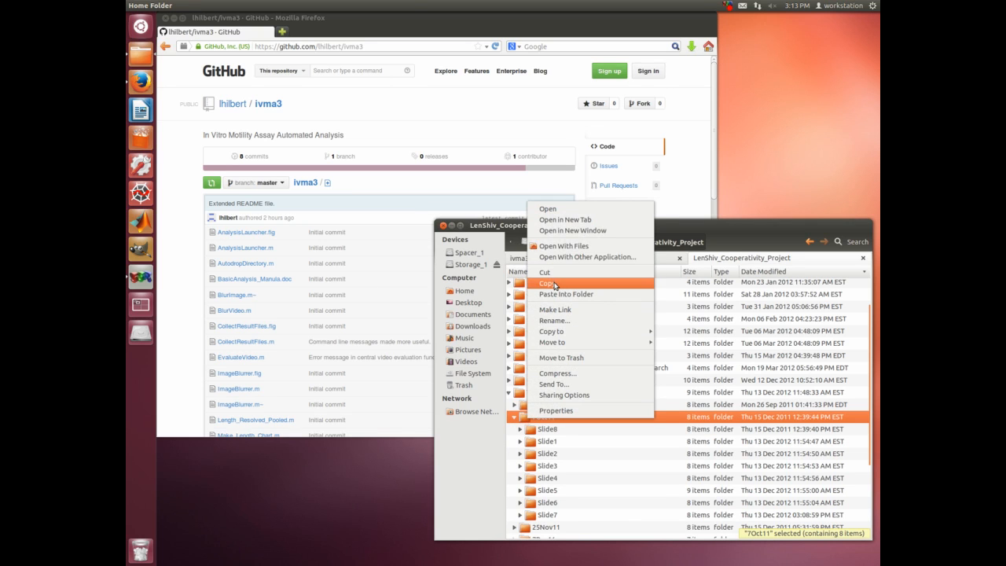
left_click(554, 286)
left_click(550, 259)
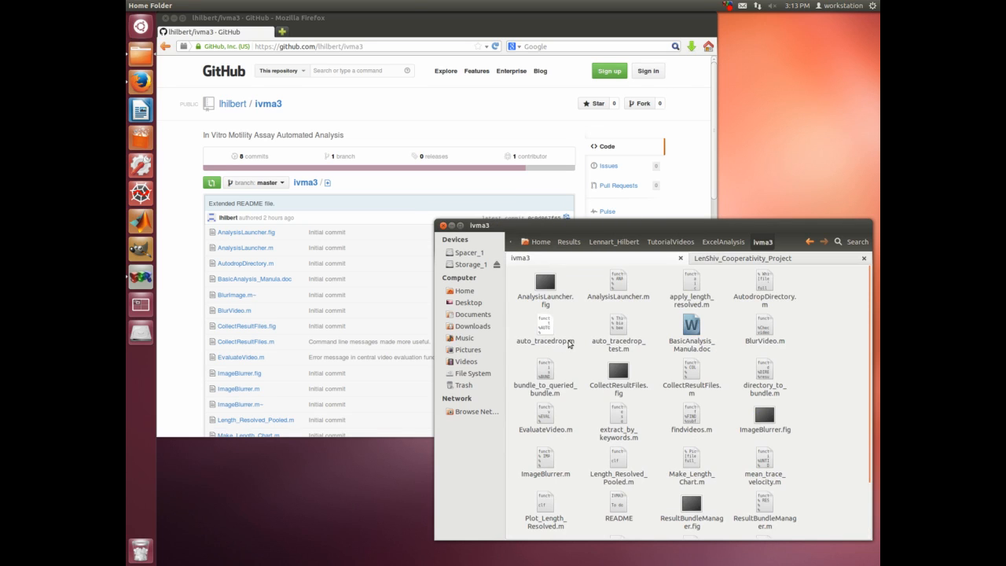
left_click(741, 257)
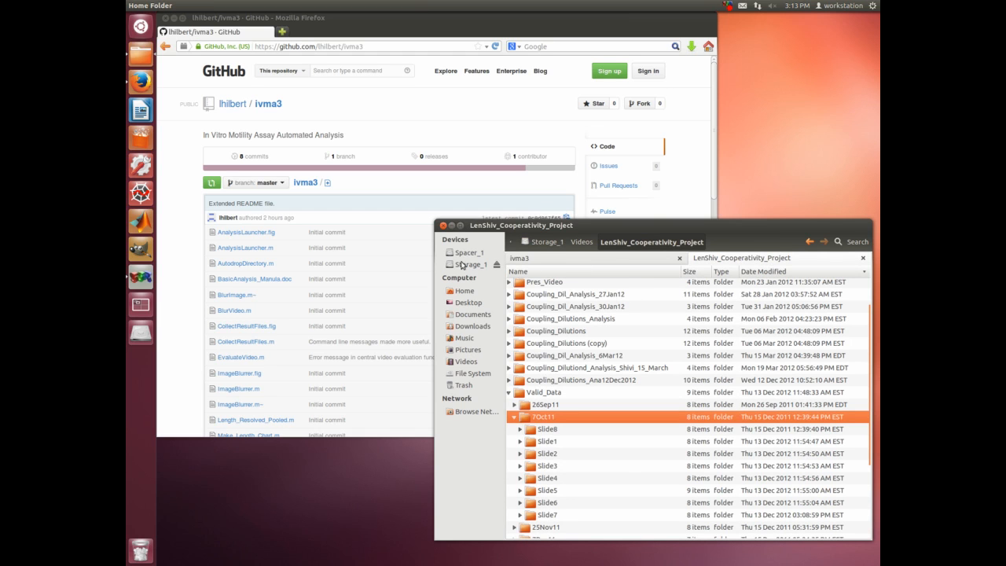
Browse from Home to TutorialVideos/ExcelAnalysis under the results directory and try to paste the copied folder there
left_click(464, 291)
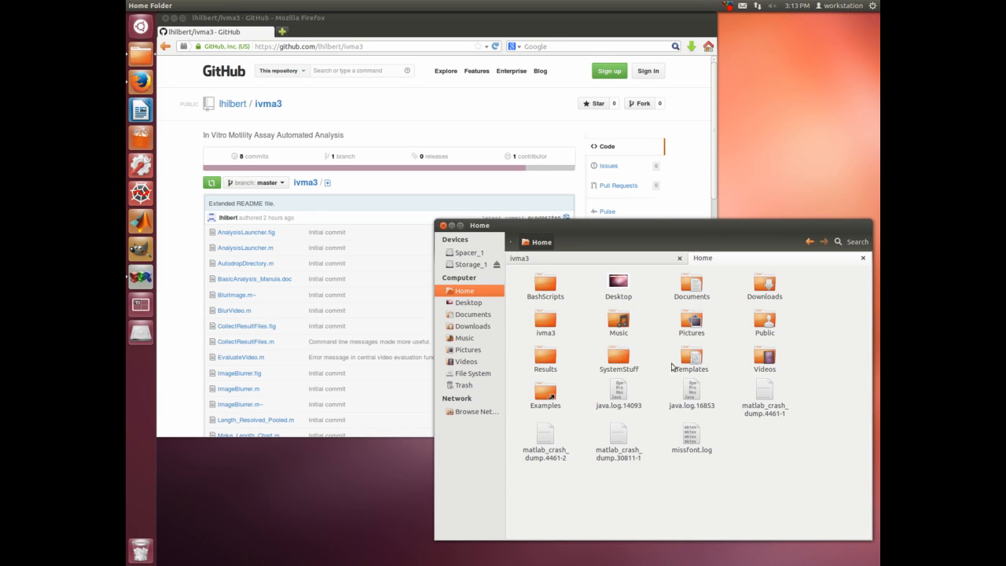
double_click(546, 358)
double_click(618, 286)
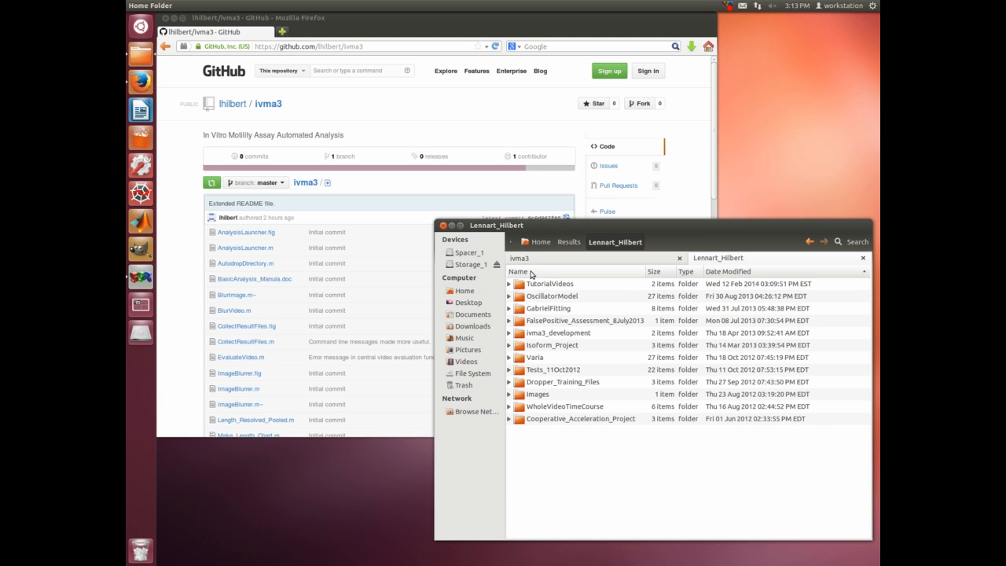
double_click(543, 283)
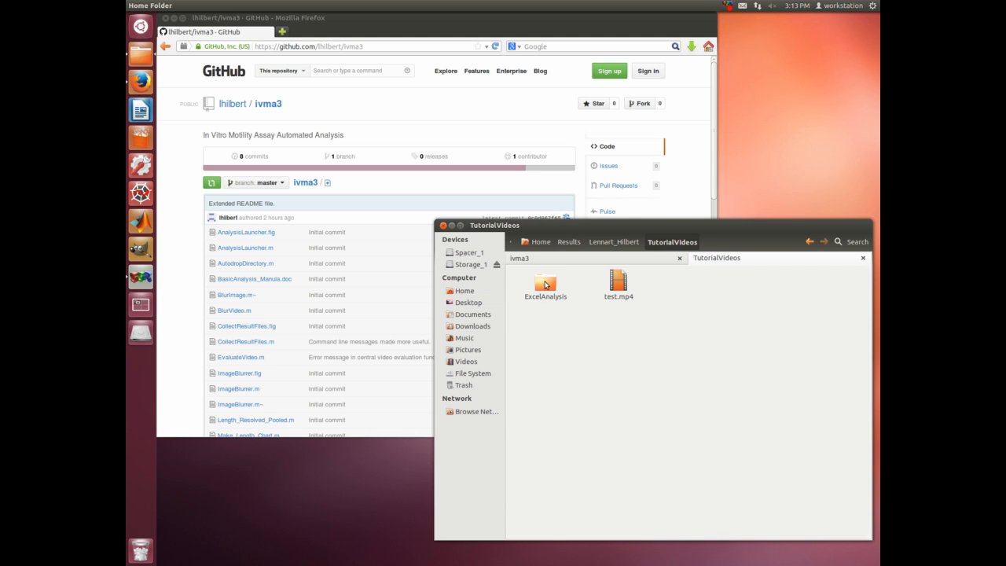
double_click(545, 283)
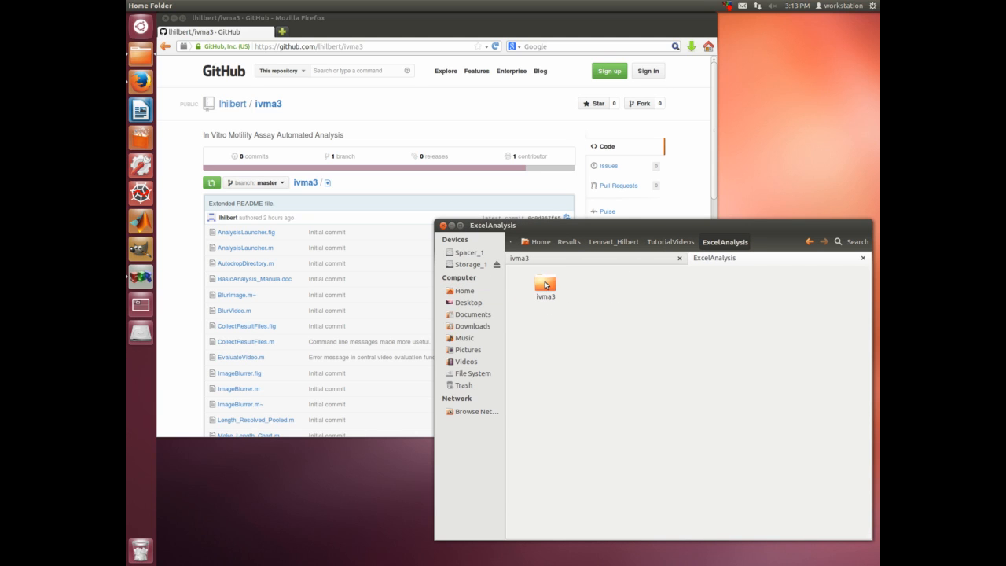
right_click(618, 296)
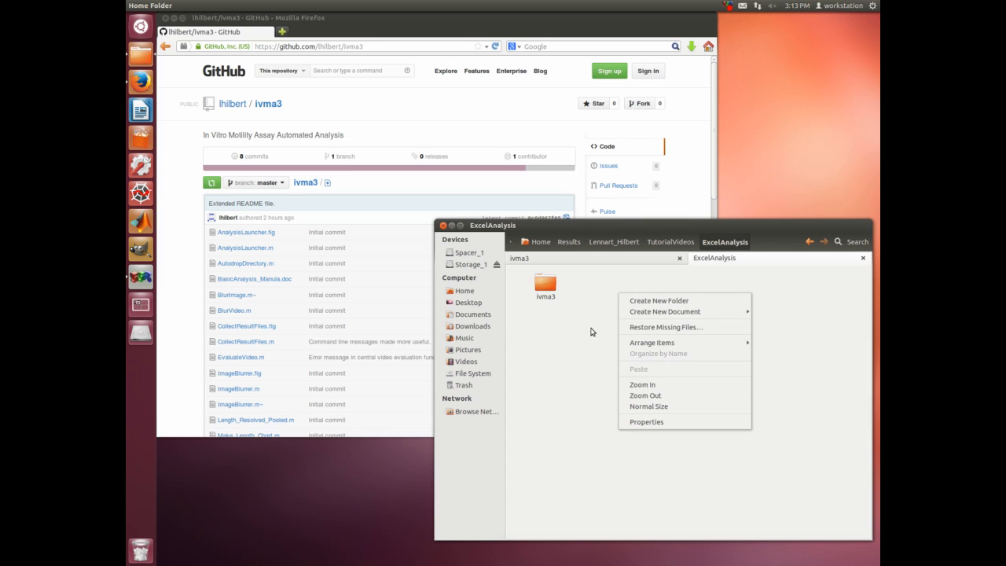
left_click(580, 257)
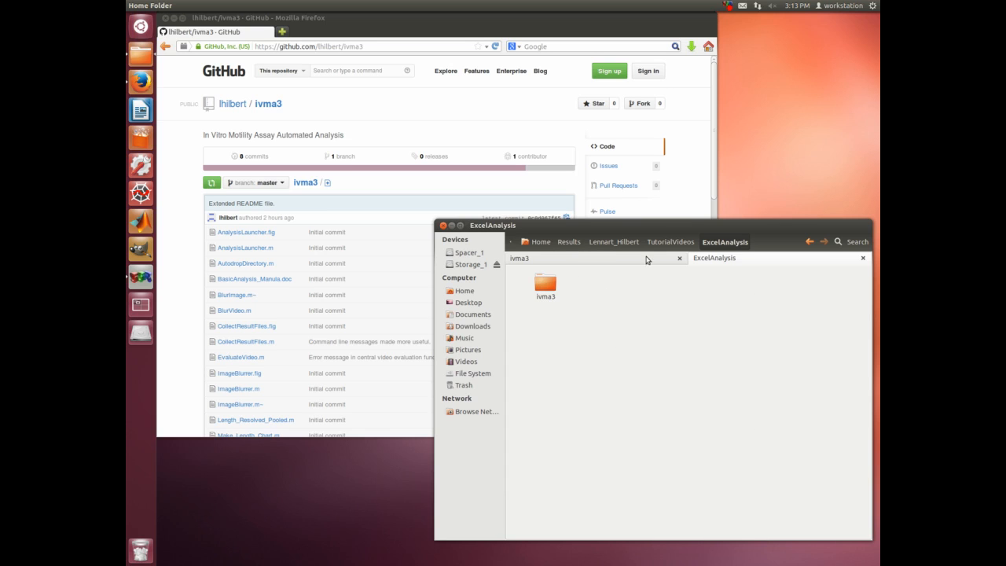
Open the Storage_1 drive in a new file manager tab and browse to Videos/LenShiv_Cooperativity_Project/Valid_Data
right_click(468, 265)
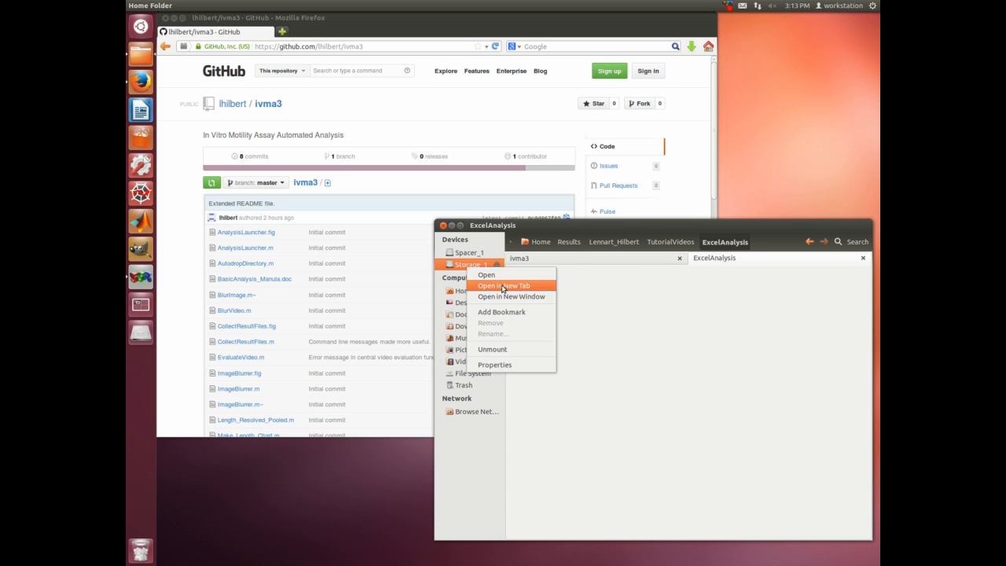
left_click(507, 290)
left_click(774, 260)
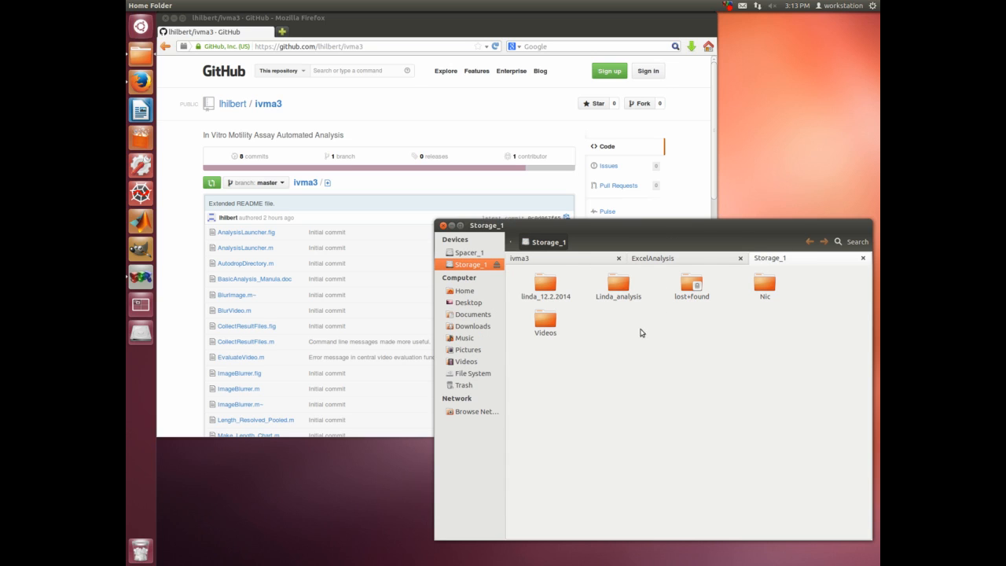
double_click(543, 321)
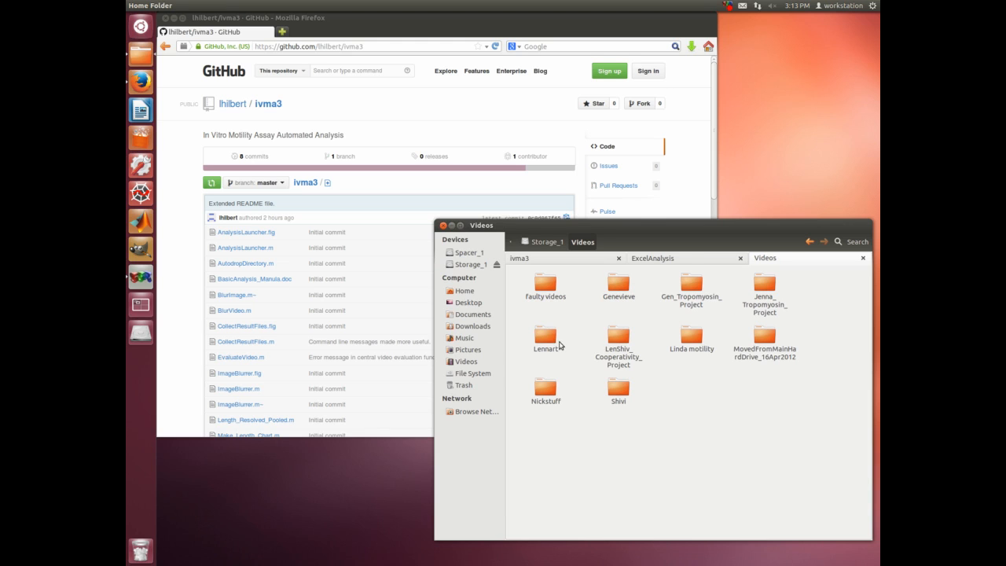
double_click(619, 338)
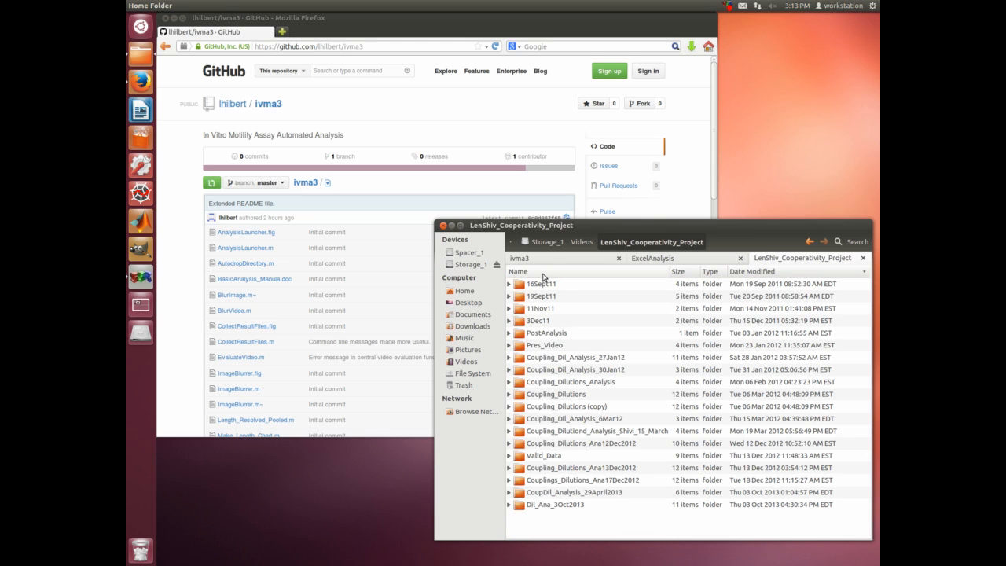
double_click(539, 455)
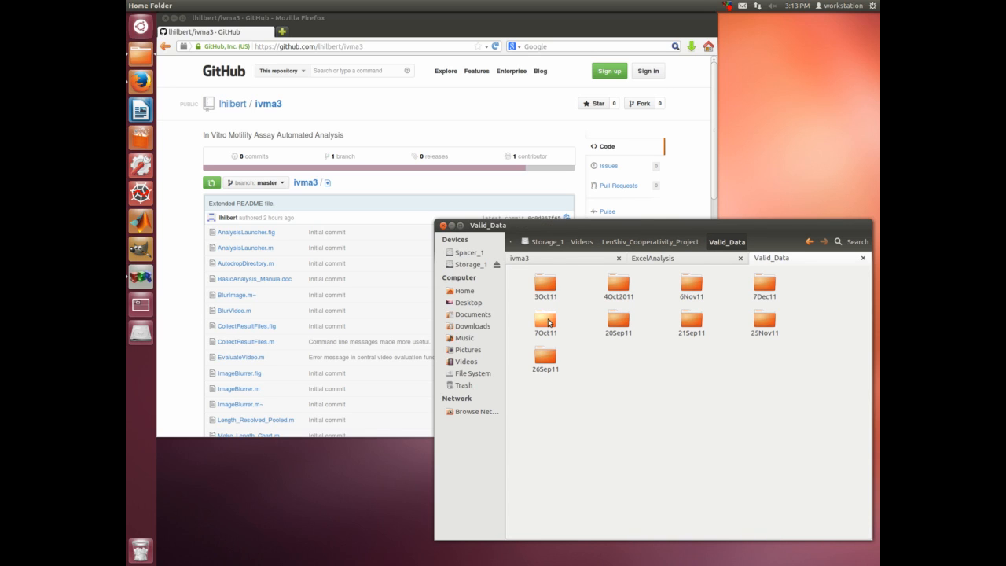
Copy the 7Oct11 folder from Valid_Data and paste it into the ExcelAnalysis folder
right_click(547, 324)
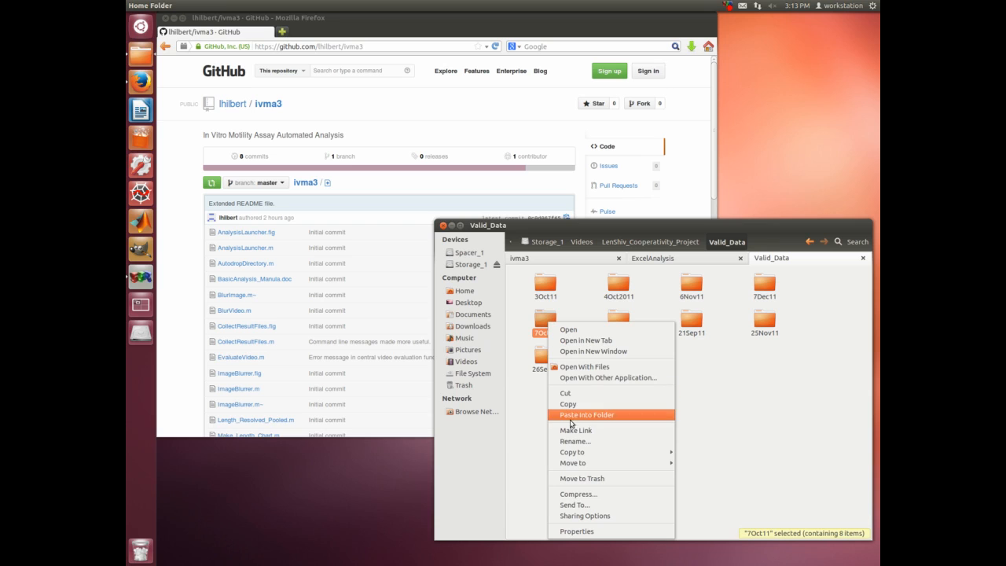
left_click(568, 404)
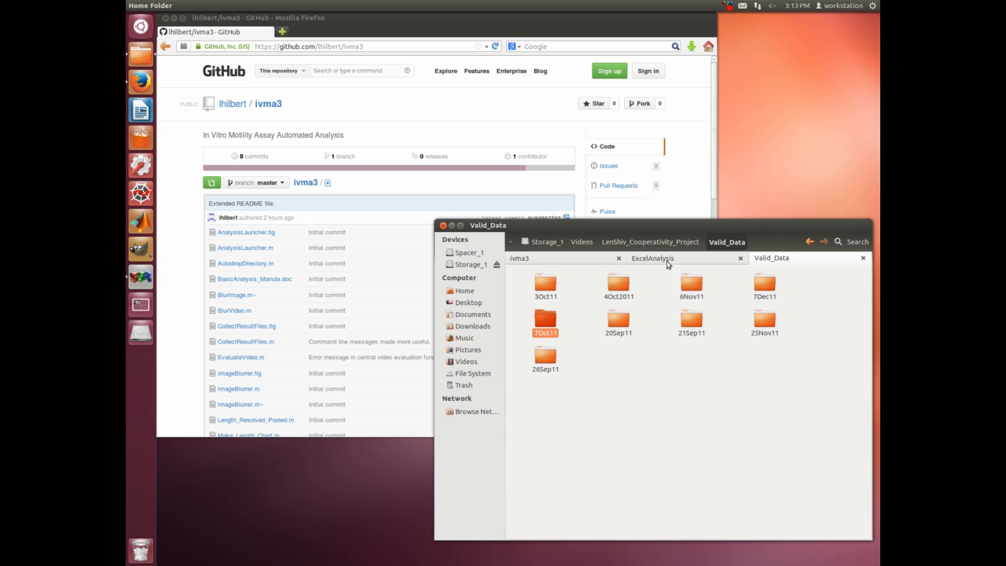
left_click(667, 263)
right_click(614, 326)
left_click(632, 399)
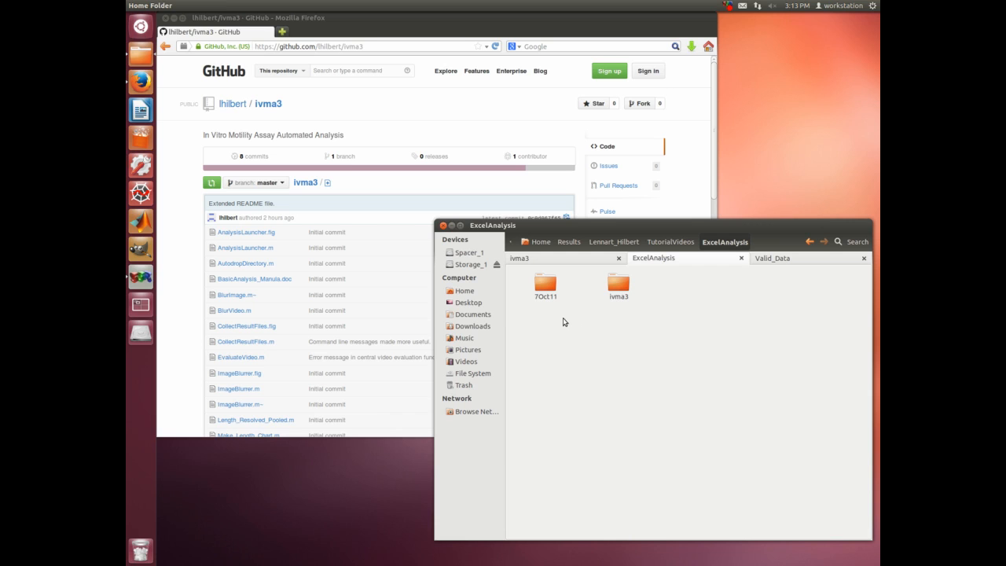
Move the copy progress window aside and open Slide3 in the copied 7Oct11 folder to view its video files
left_click_drag(538, 269, 711, 129)
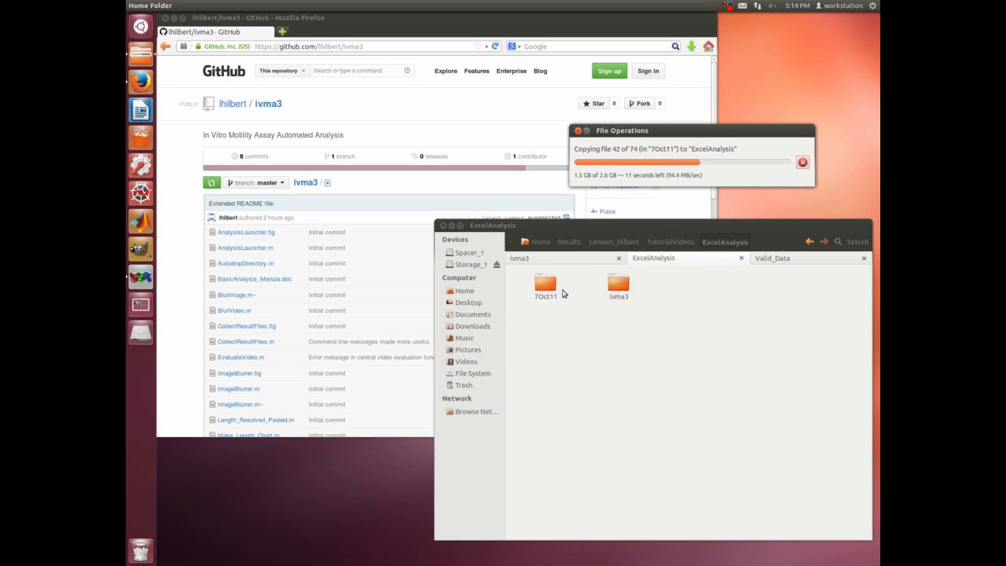
double_click(548, 284)
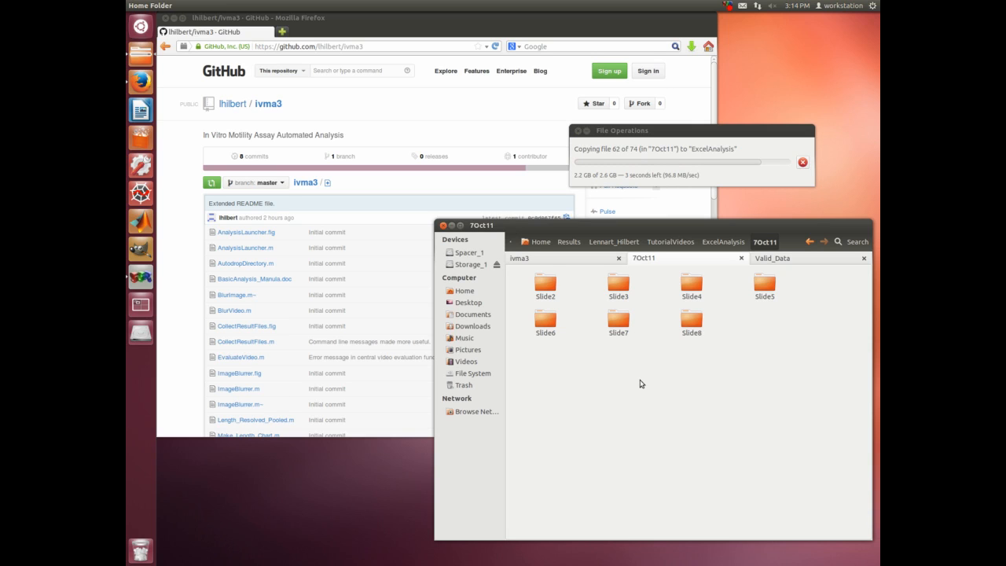
double_click(621, 284)
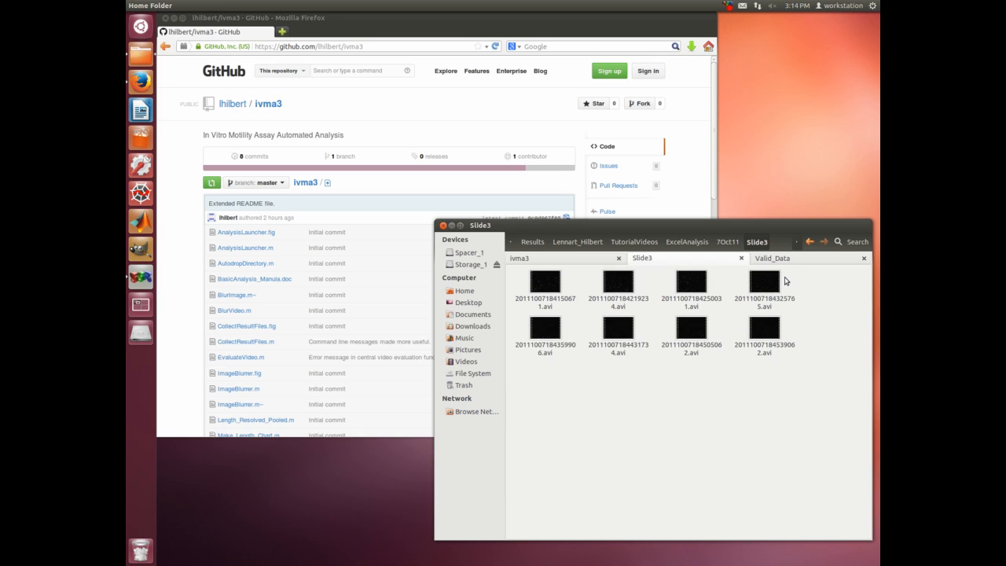
Switch to MATLAB by launching it, and close the AnalysisLauncher.m and TraceDropper.m scripts already open in the editor
left_click(142, 225)
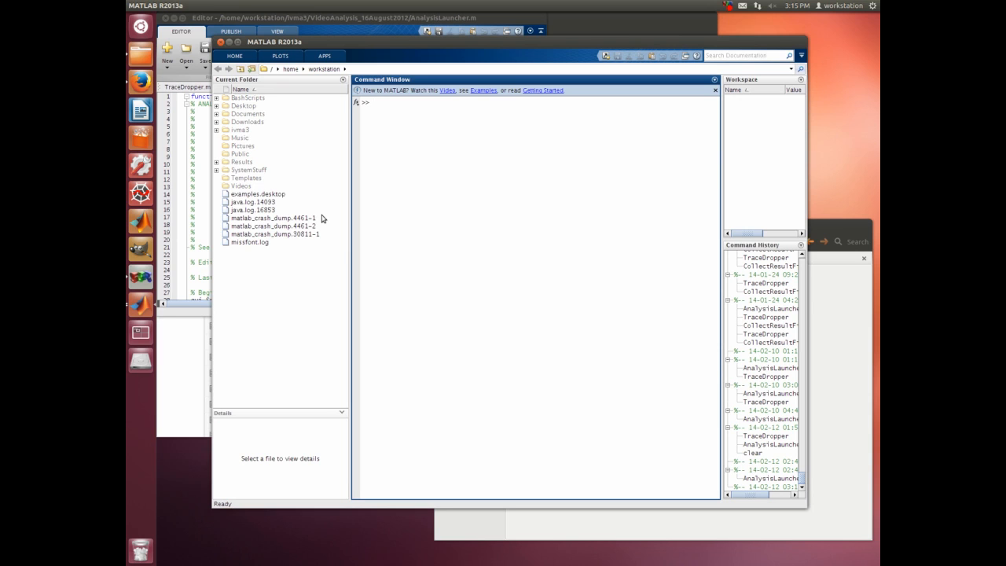
left_click_drag(322, 42, 398, 93)
left_click(257, 125)
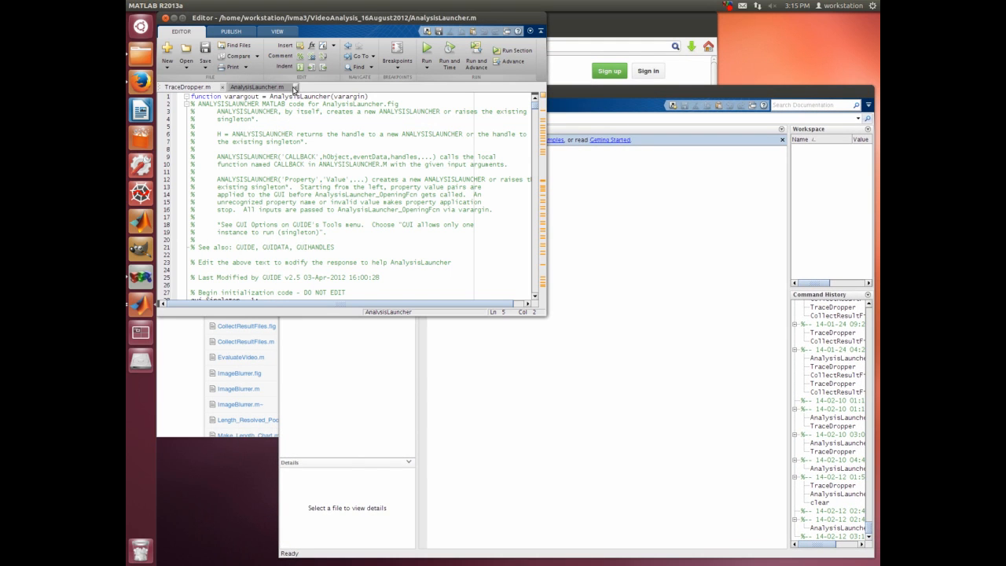
left_click(294, 87)
left_click(224, 87)
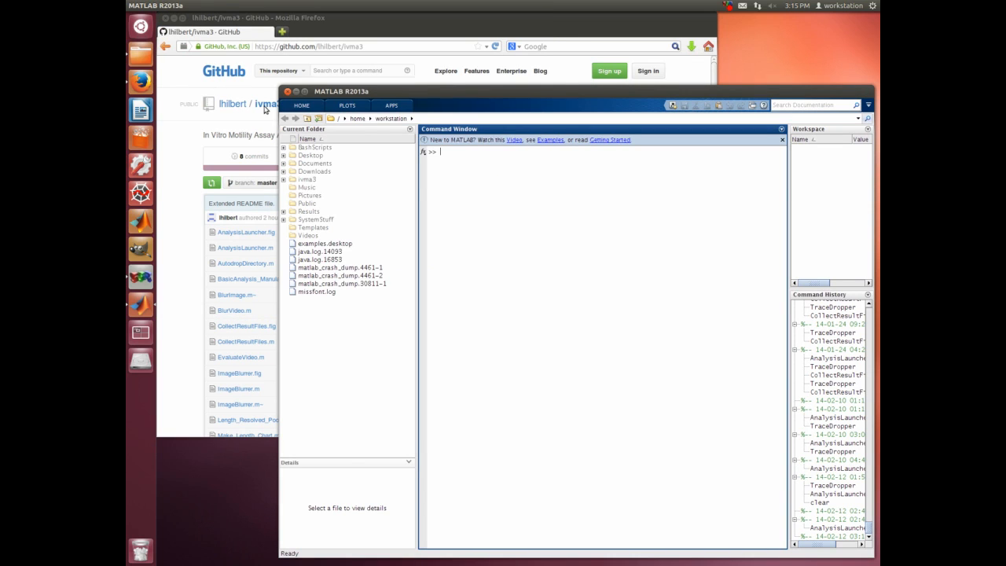
Open AnalysisLauncher.m from the ivma3 folder in TutorialVideos/ExcelAnalysis under the results directory
left_click(307, 120)
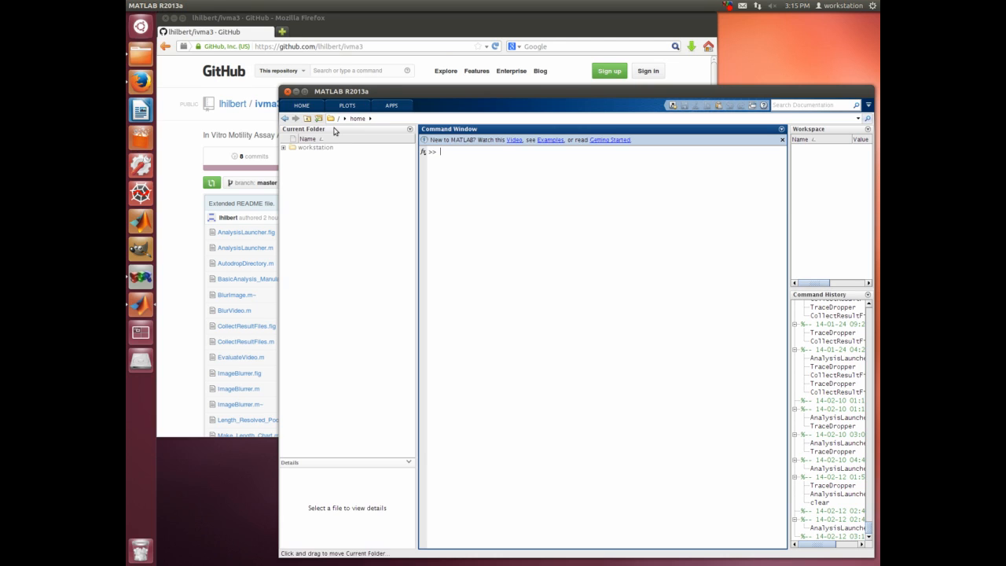
left_click(307, 108)
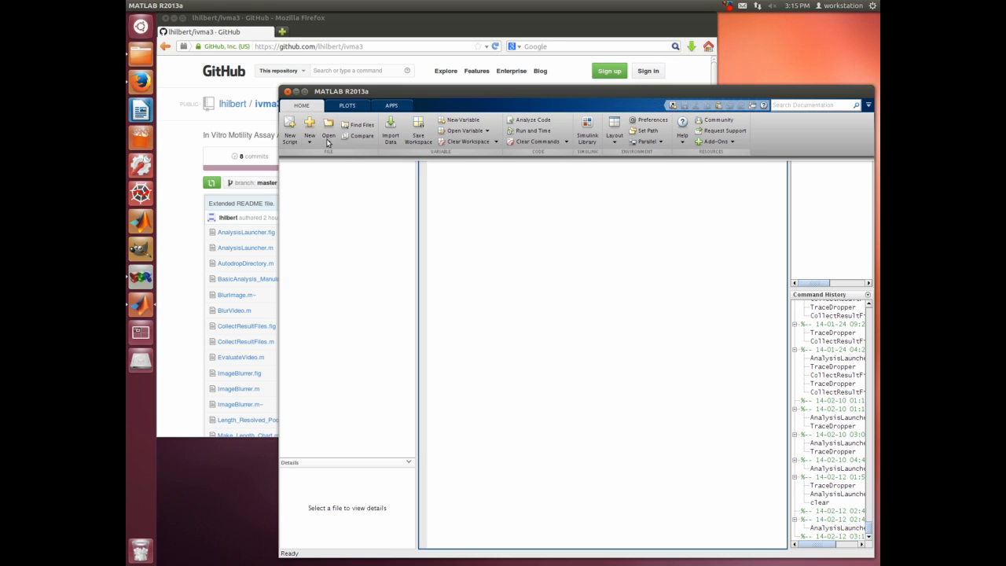
left_click(328, 138)
left_click(348, 154)
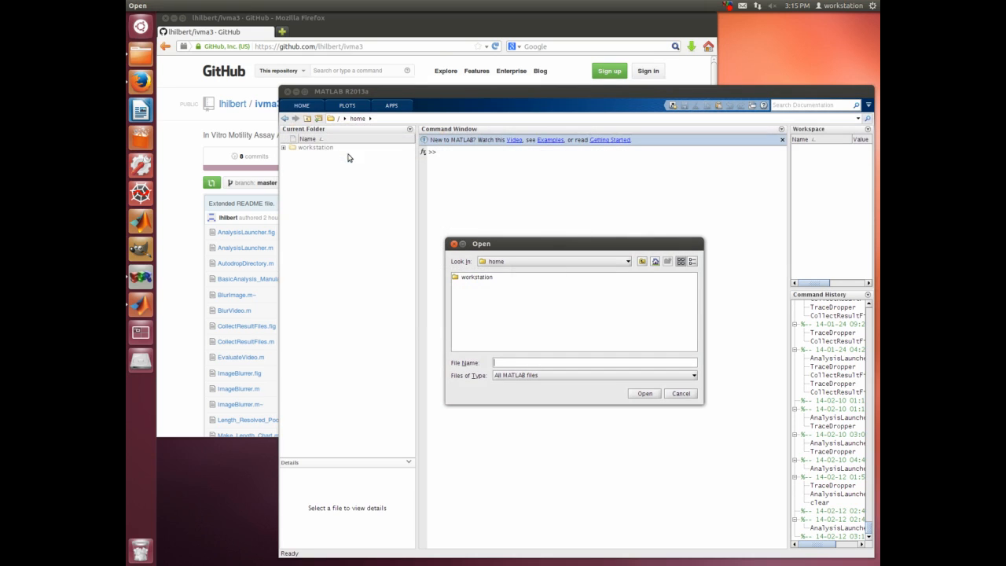
double_click(492, 279)
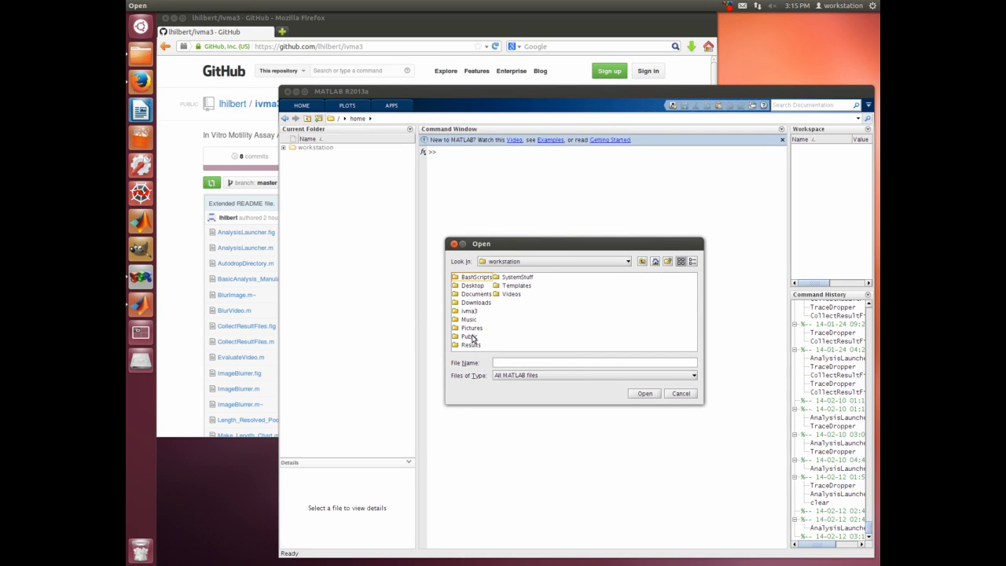
double_click(474, 345)
double_click(474, 288)
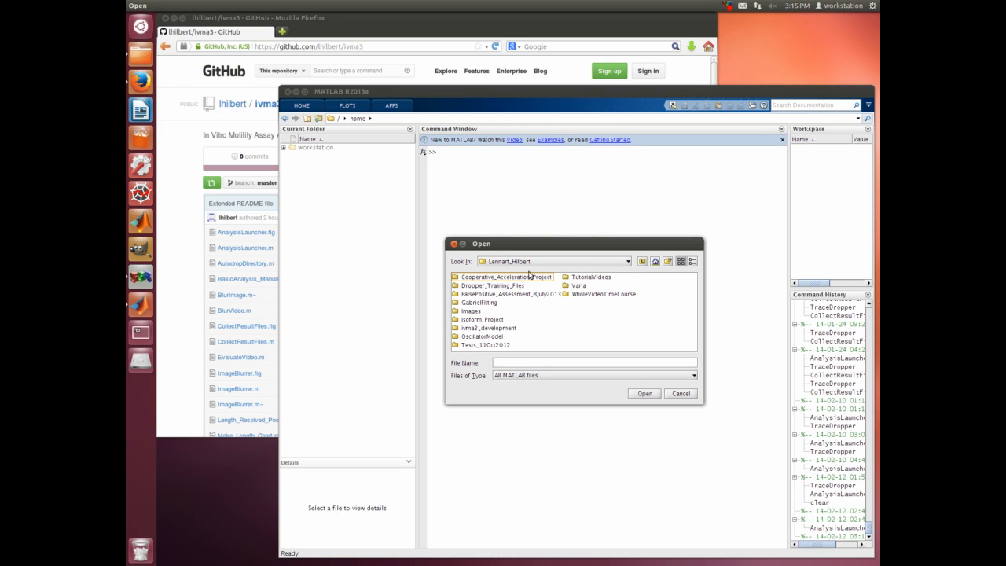
double_click(591, 277)
double_click(471, 277)
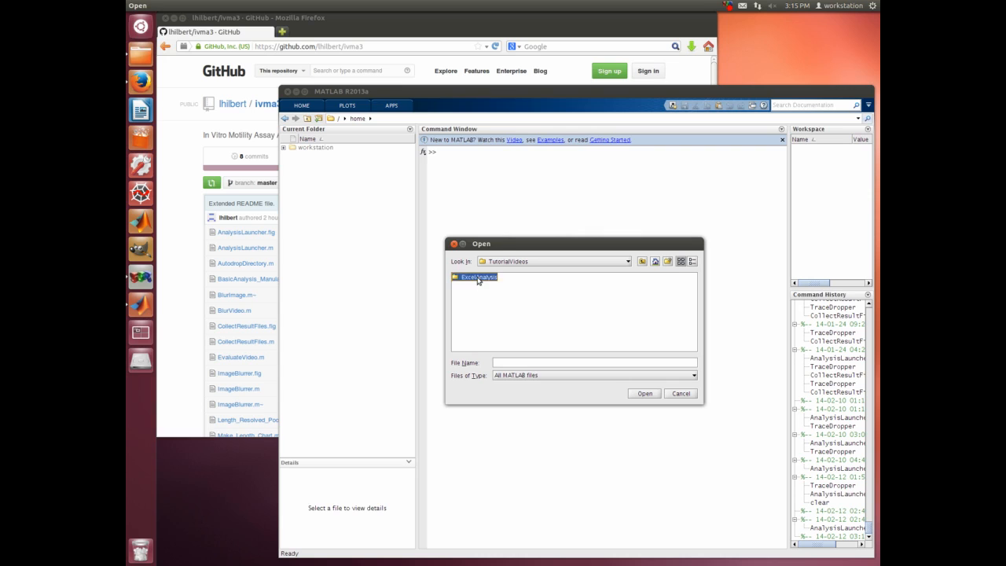
double_click(474, 286)
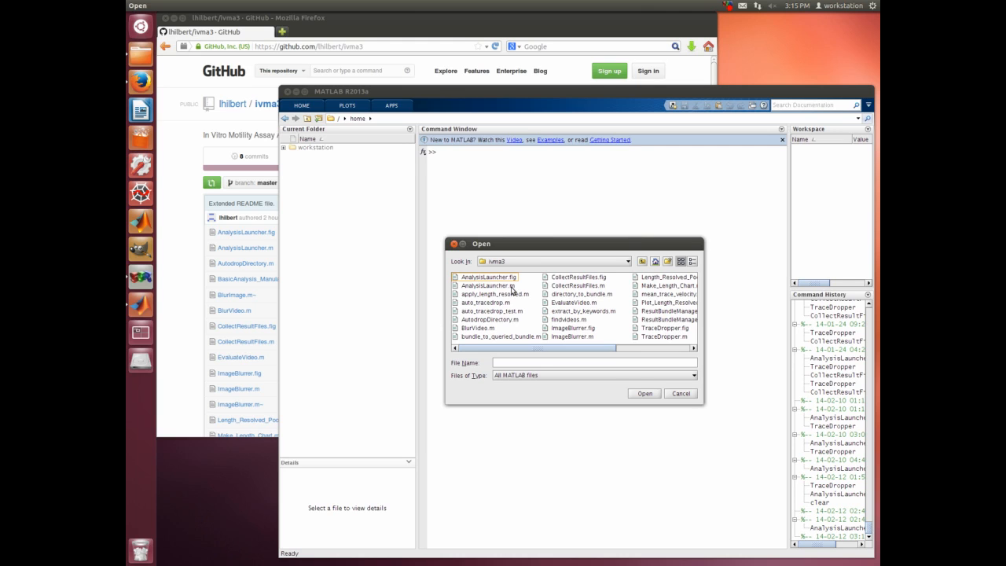
left_click(513, 280)
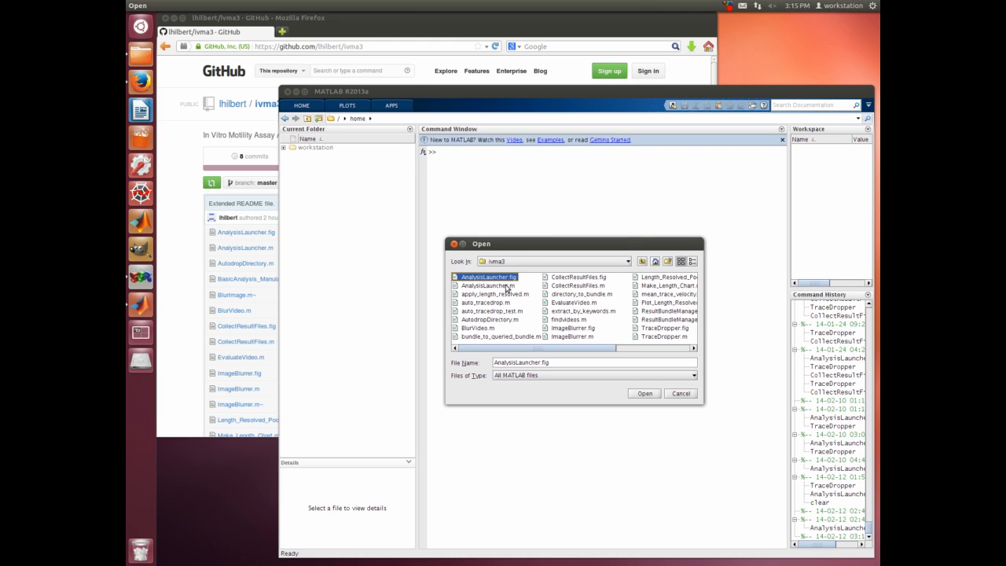
double_click(493, 286)
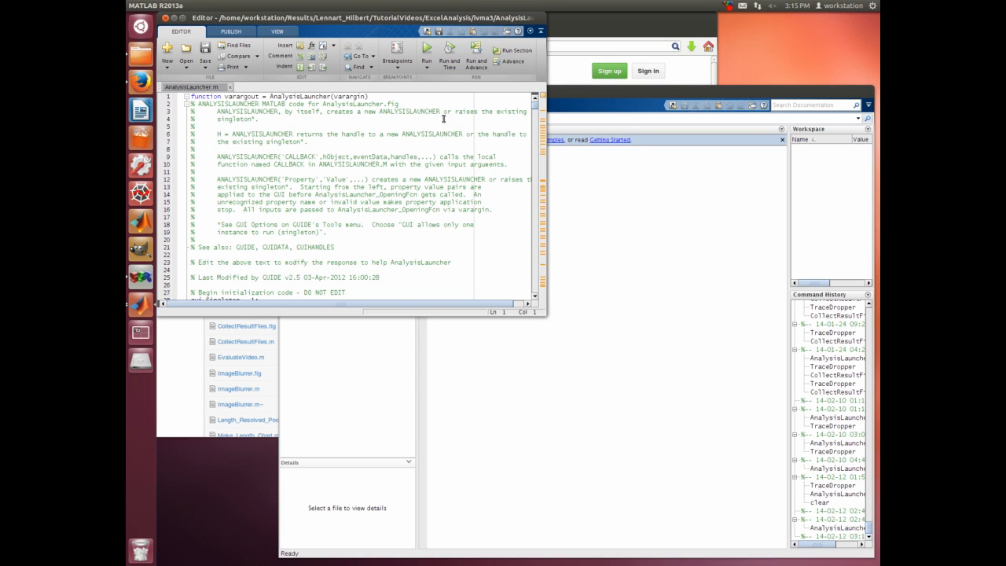
Run AnalysisLauncher.m, changing MATLAB's current folder to the script's ivma3 folder
left_click(428, 50)
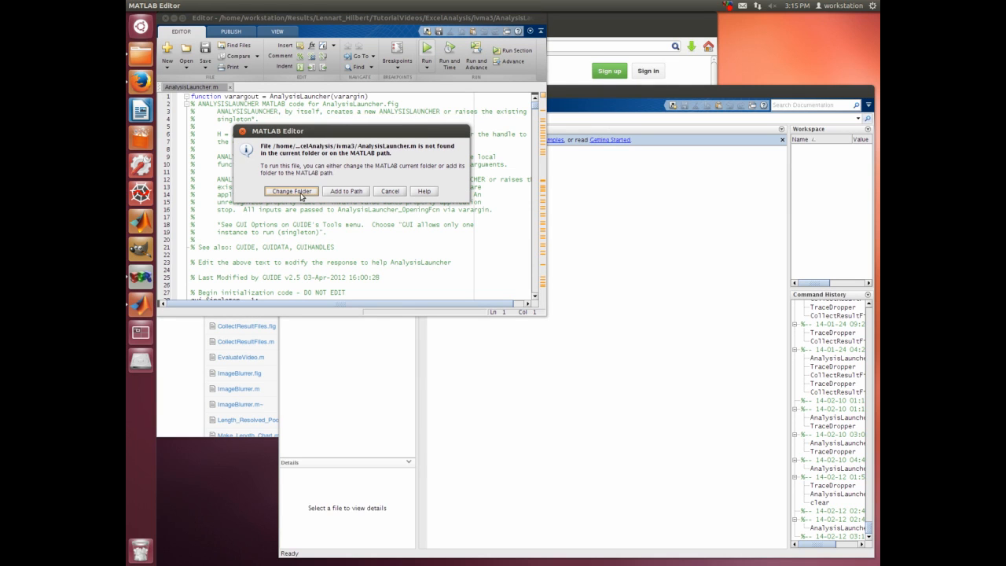
left_click_drag(312, 132, 348, 97)
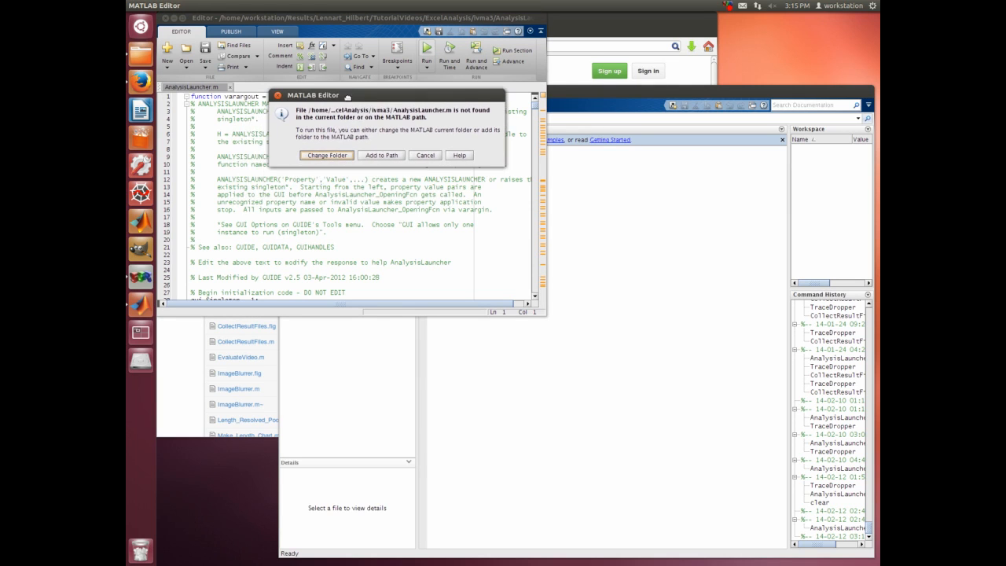
left_click(322, 157)
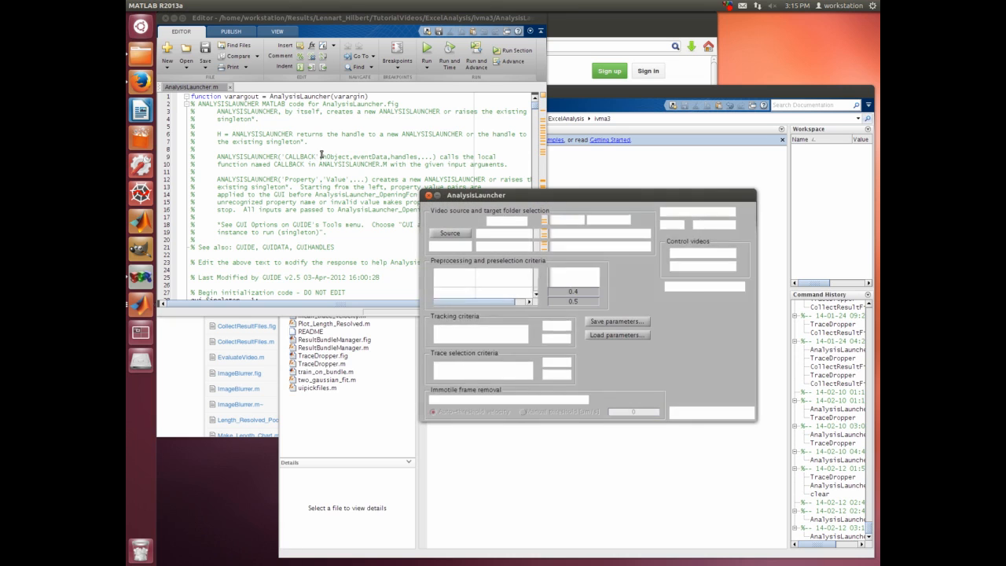
Set the AnalysisLauncher source root folder to ExcelAnalysis/7Oct11/Slide3, checking that folder's .avi videos in the file manager before confirming
left_click_drag(615, 125, 665, 38)
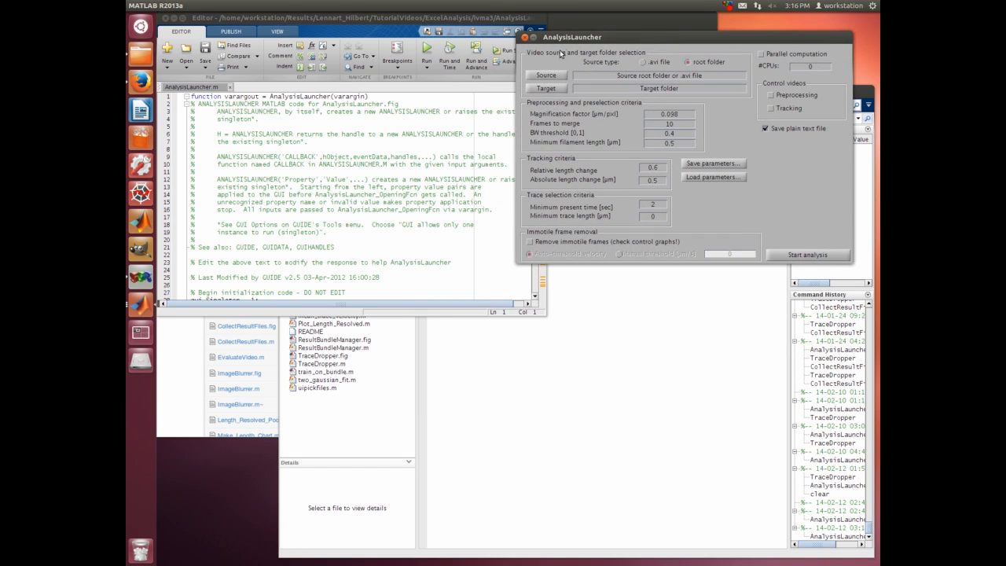
left_click_drag(583, 38, 579, 43)
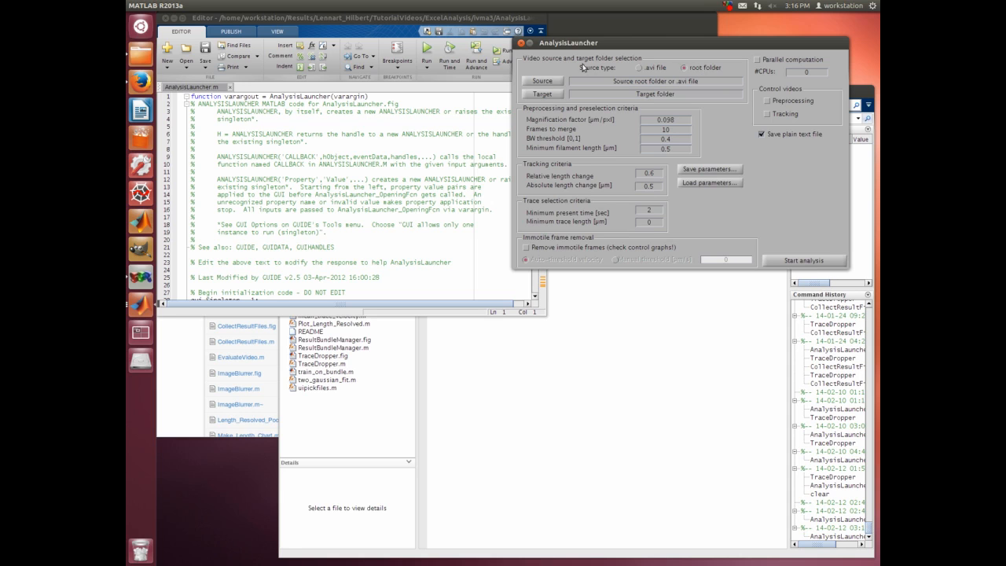
left_click(545, 82)
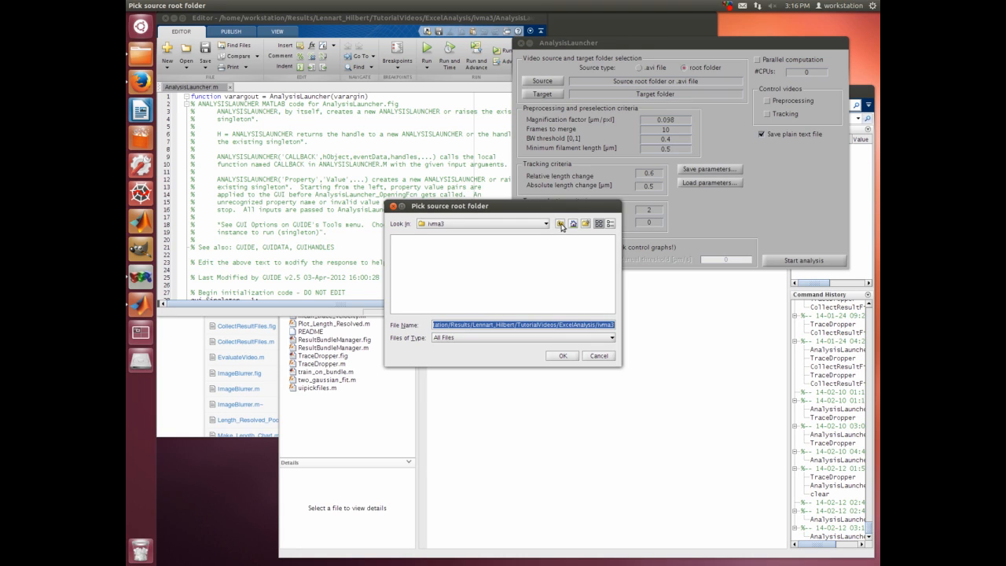
left_click(559, 224)
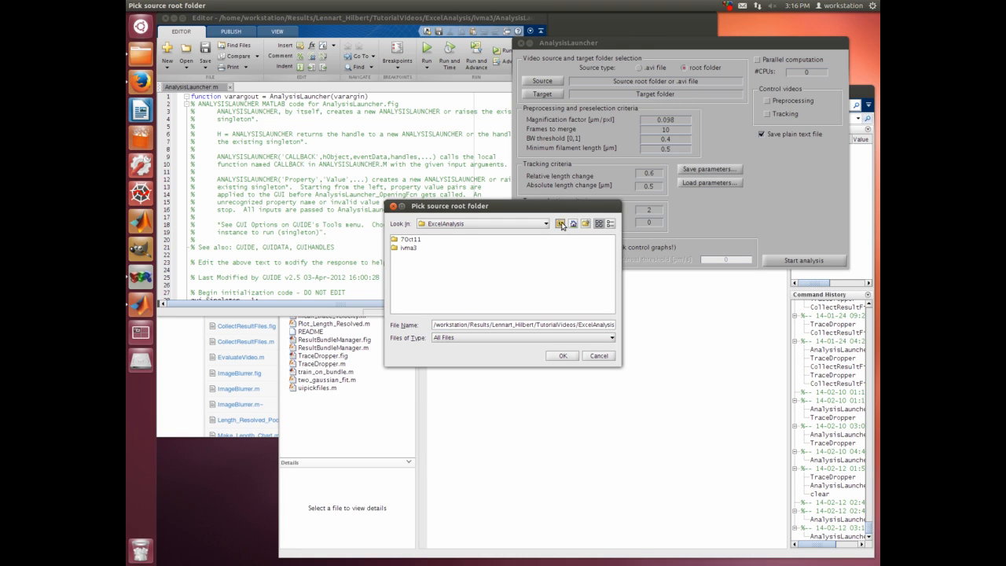
double_click(406, 240)
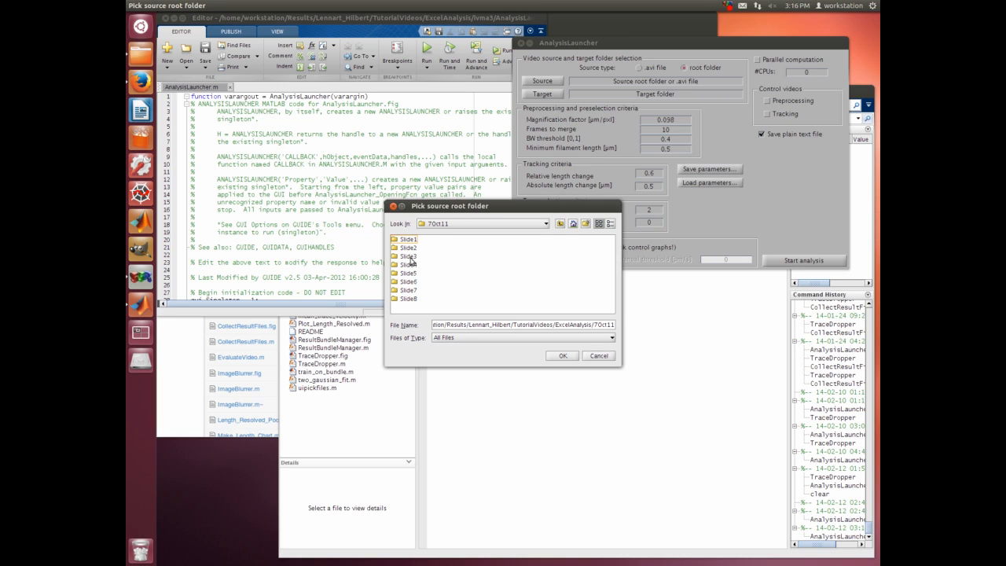
double_click(409, 257)
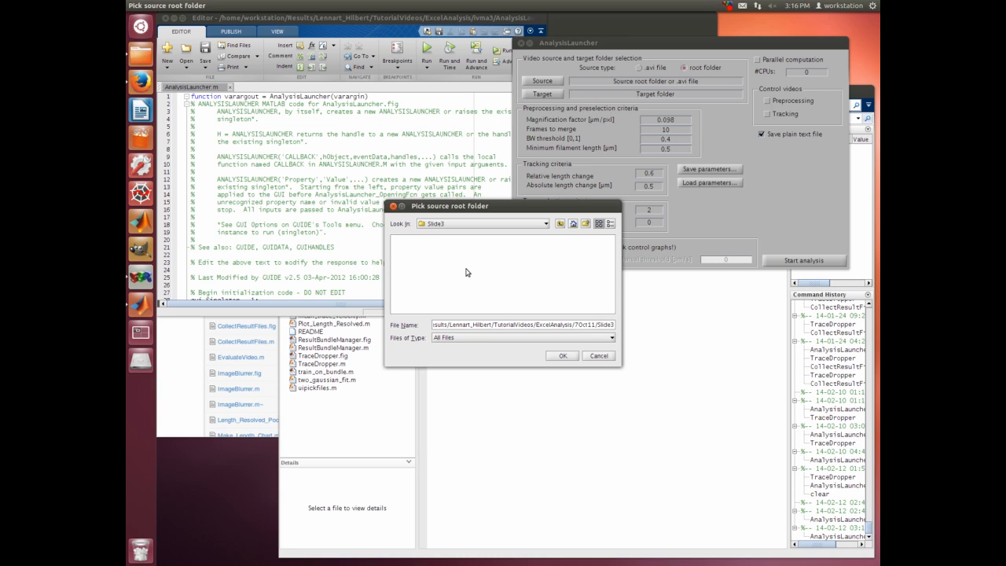
left_click(140, 54)
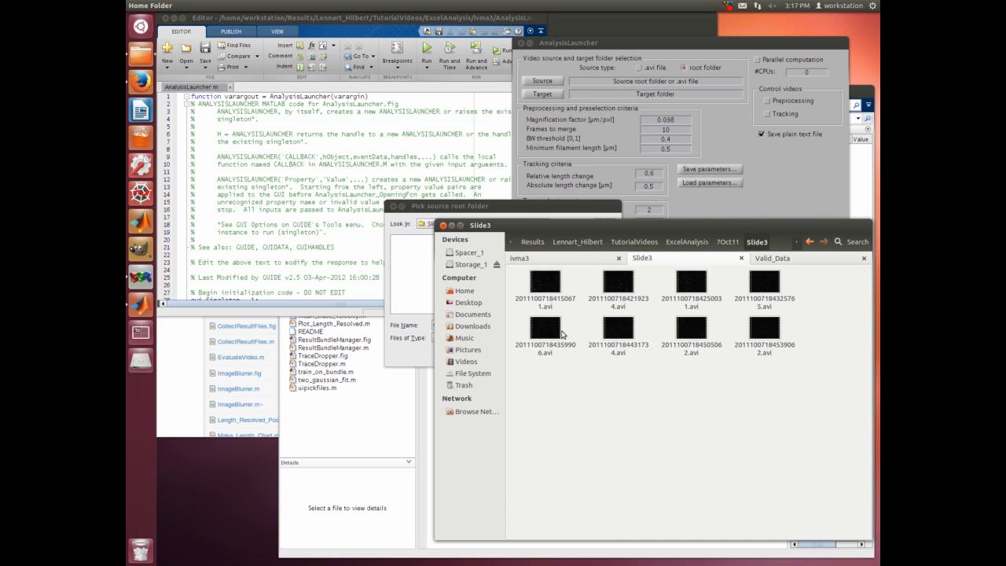
left_click(597, 212)
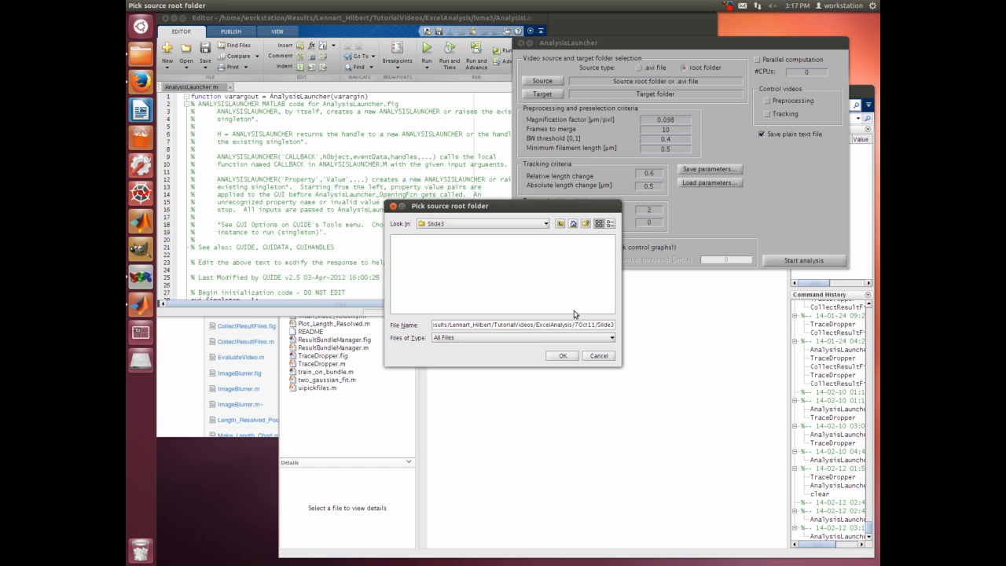
left_click(562, 355)
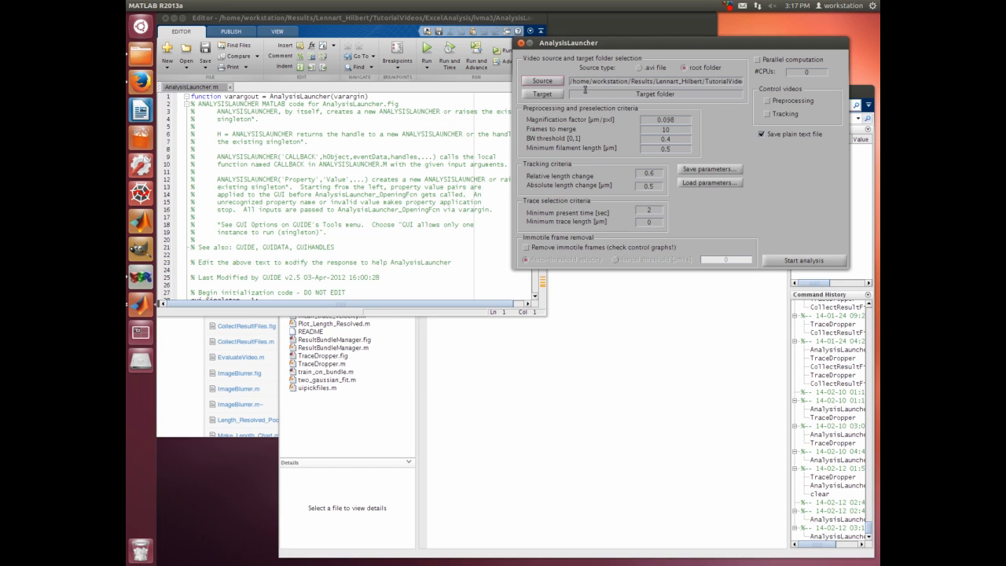
Create a folder named 7Oct11_AnalysisResults inside ExcelAnalysis and set it as the target folder of the analysis
left_click(550, 95)
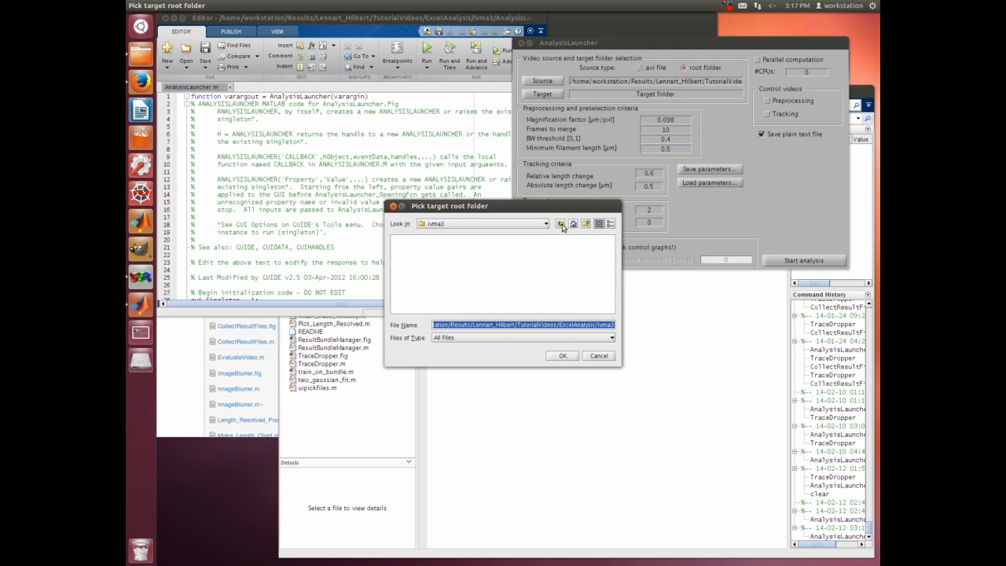
left_click(561, 224)
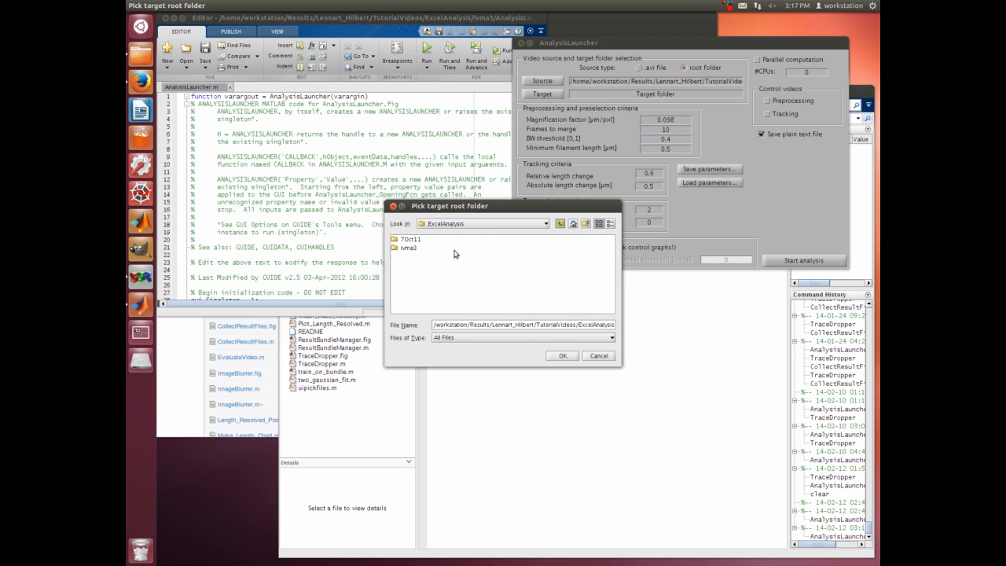
double_click(407, 239)
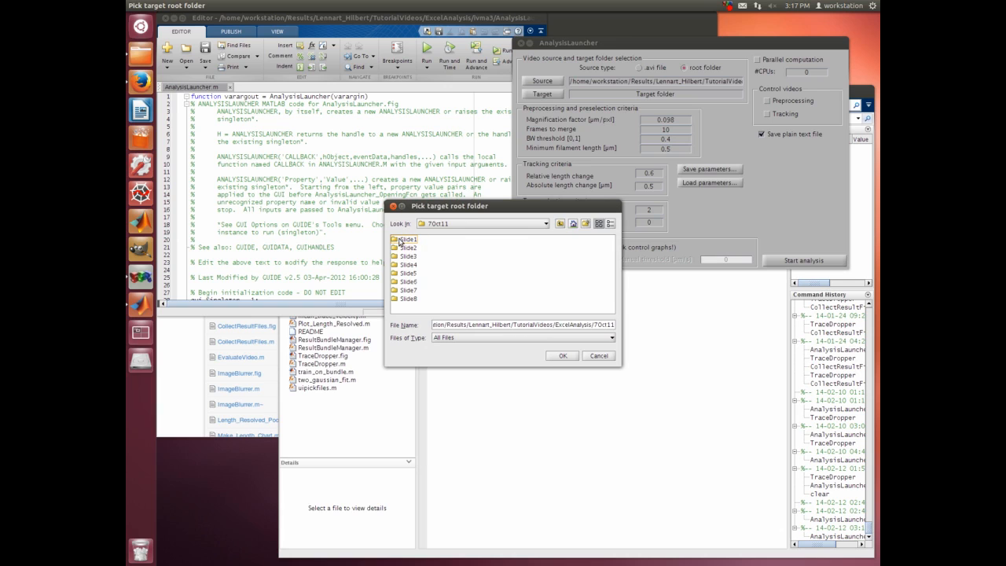
left_click(560, 225)
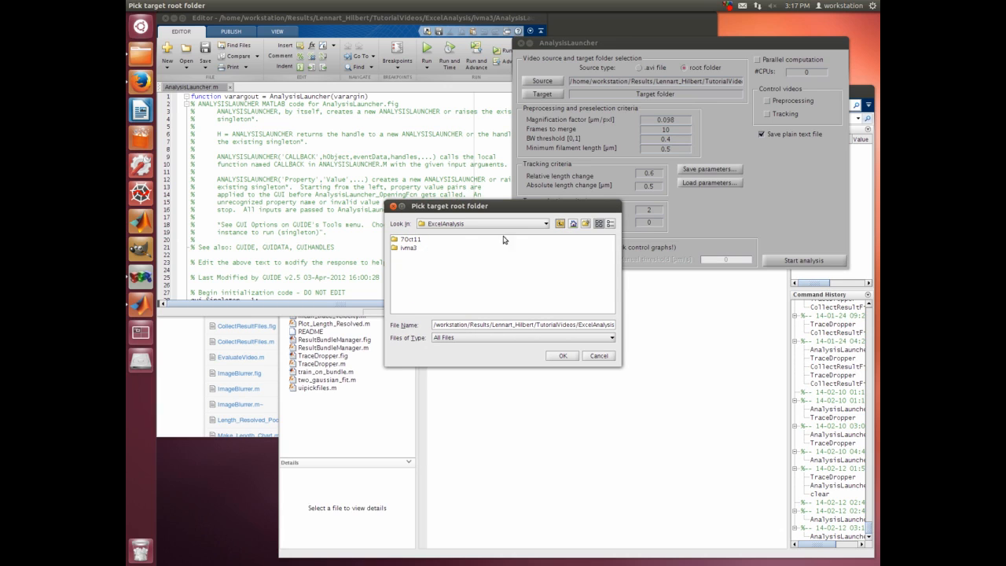
left_click(586, 223)
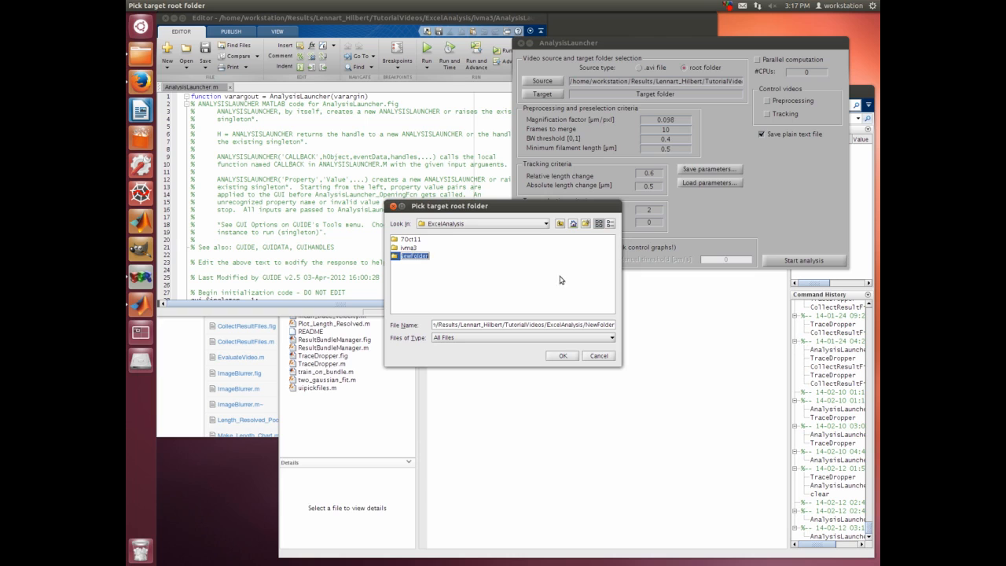
type("70")
type("ct11")
type("_Anl")
type("alys")
type("isResults")
key("Return")
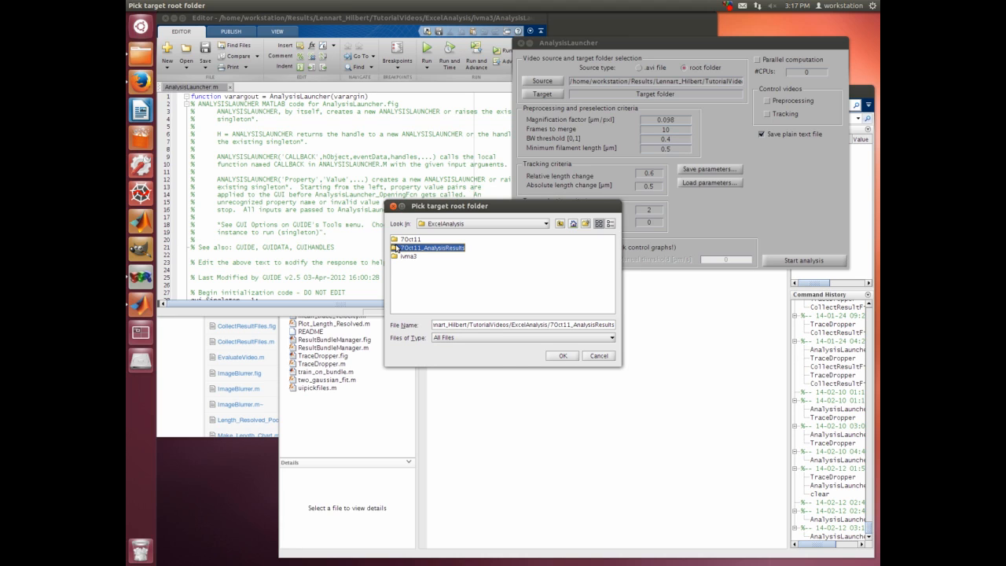
double_click(398, 249)
left_click(563, 356)
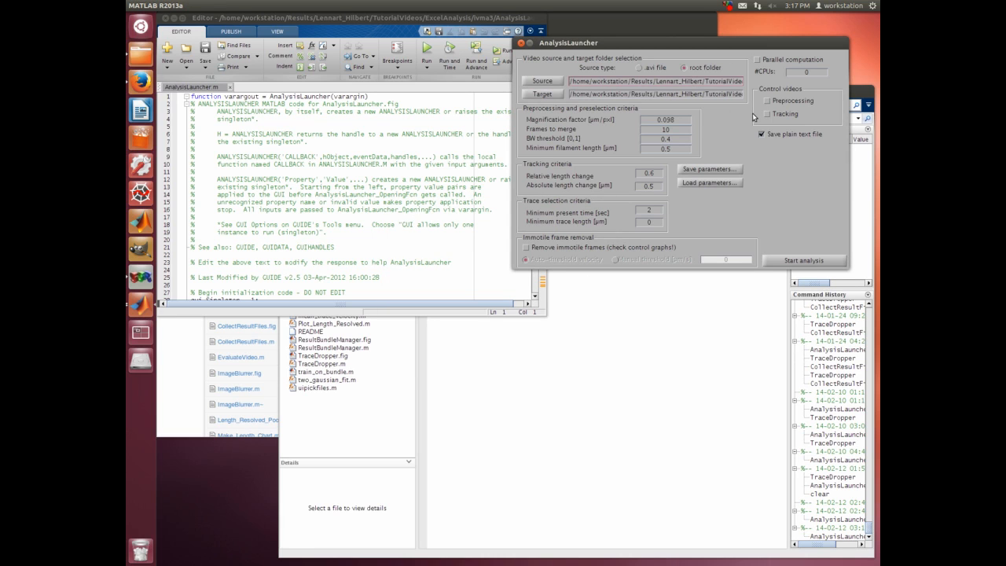
Check the endings of the source and target folder paths entered in AnalysisLauncher
key("Right")
key("Right")
key("Right")
key("Right")
key("Right")
key("Right")
key("Right")
key("Right")
key("Right")
key("Right")
key("Right")
key("Right")
key("Right")
key("Right")
key("Right")
key("Right")
key("Right")
key("Right")
key("Right")
key("Right")
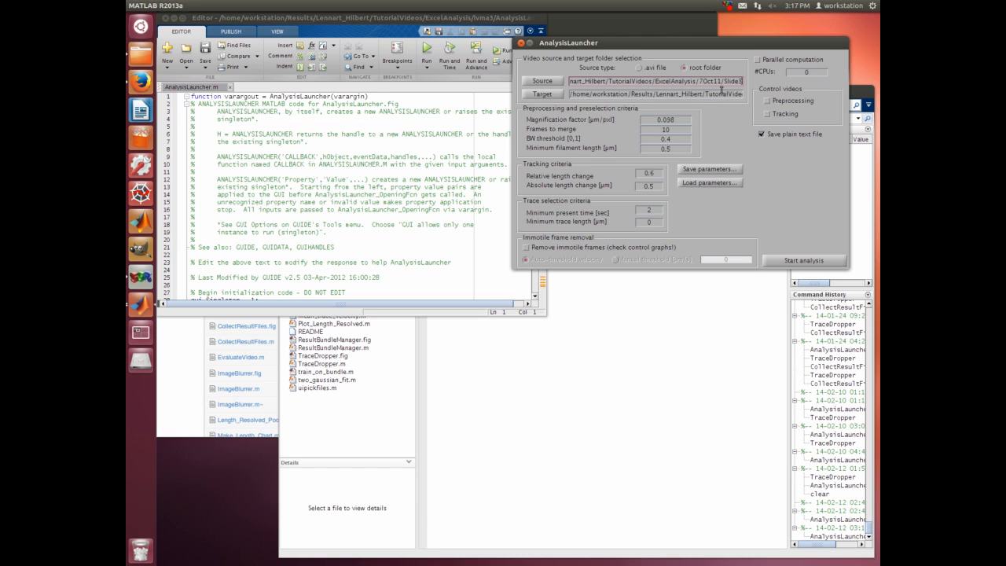
left_click(728, 94)
key("Right")
key("Right")
key("Right")
key("Right")
key("Right")
key("Right")
key("Right")
key("Right")
key("Right")
key("Right")
key("Right")
key("Right")
key("Right")
key("Right")
key("Right")
key("Right")
key("Right")
key("Right")
key("Right")
key("Right")
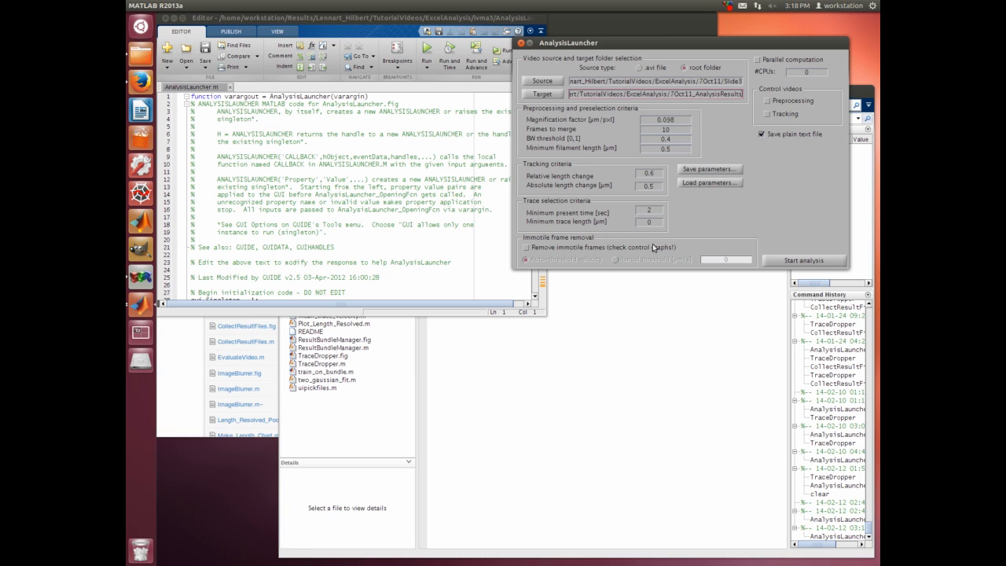
Move the AnalysisLauncher window aside and examine the magnification factor among the preprocessing criteria
left_click_drag(764, 44, 786, 27)
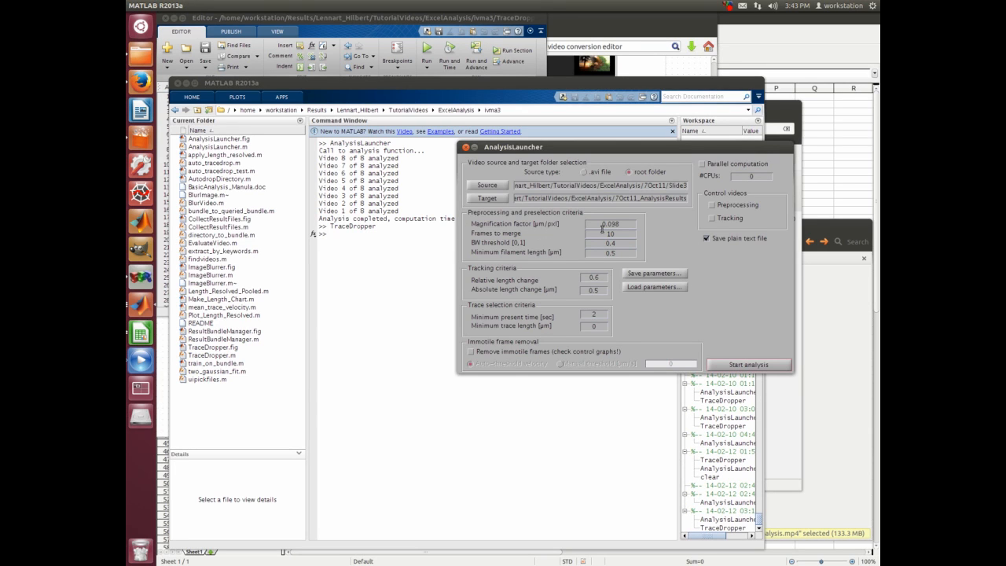
left_click_drag(599, 224, 628, 224)
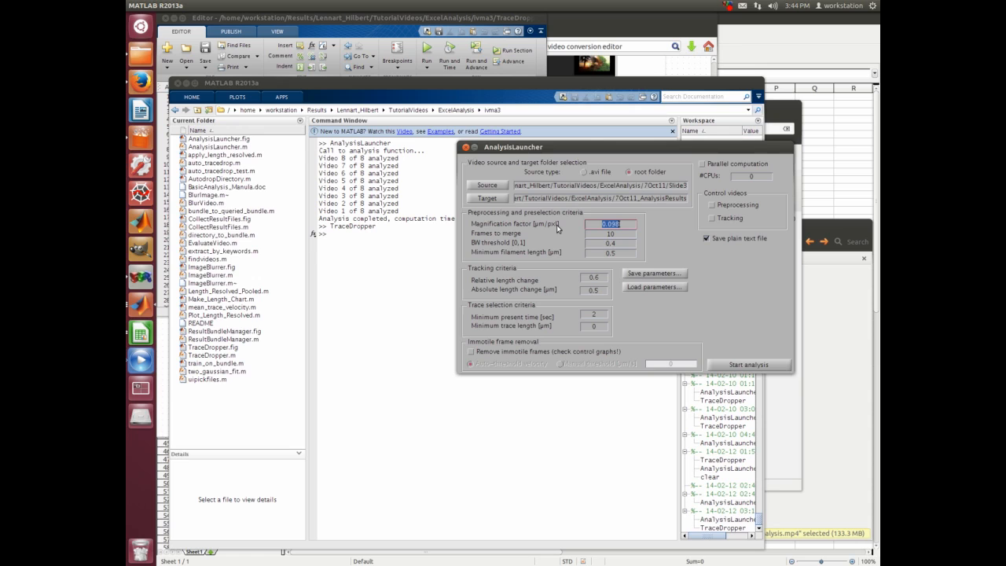
left_click(647, 228)
left_click(611, 225)
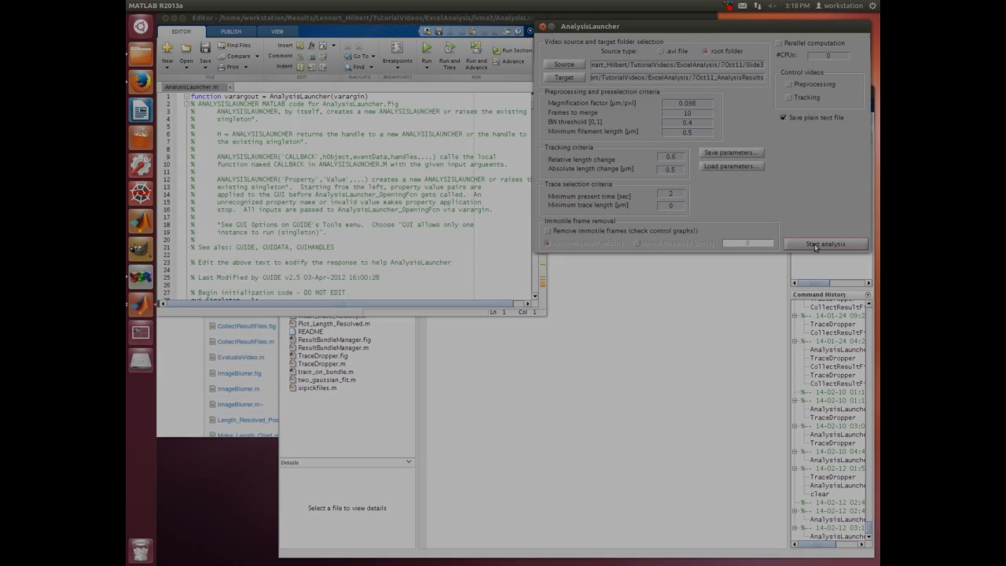
Start the analysis and reposition the main MATLAB window so the Command Window progress can be followed
left_click(816, 244)
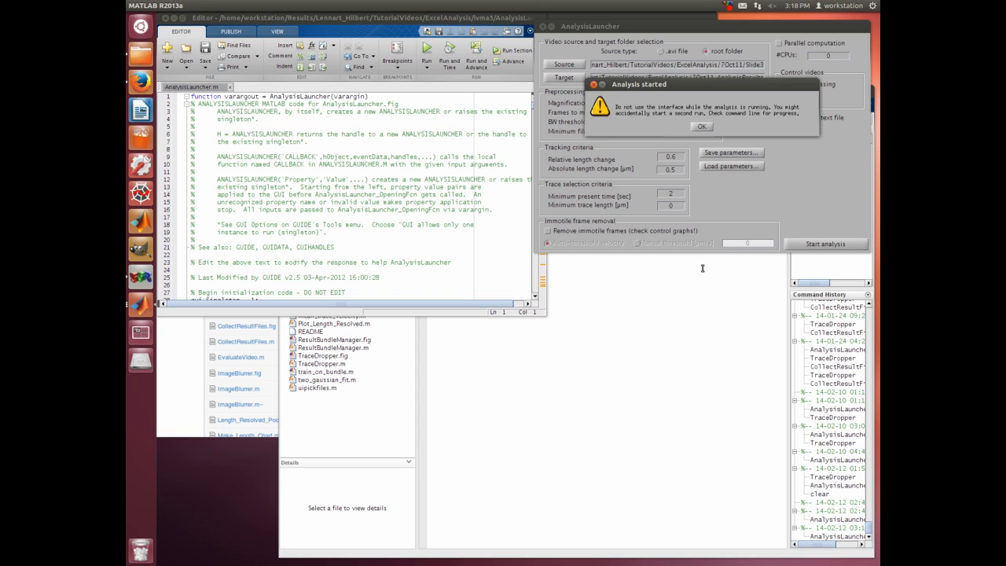
left_click(657, 307)
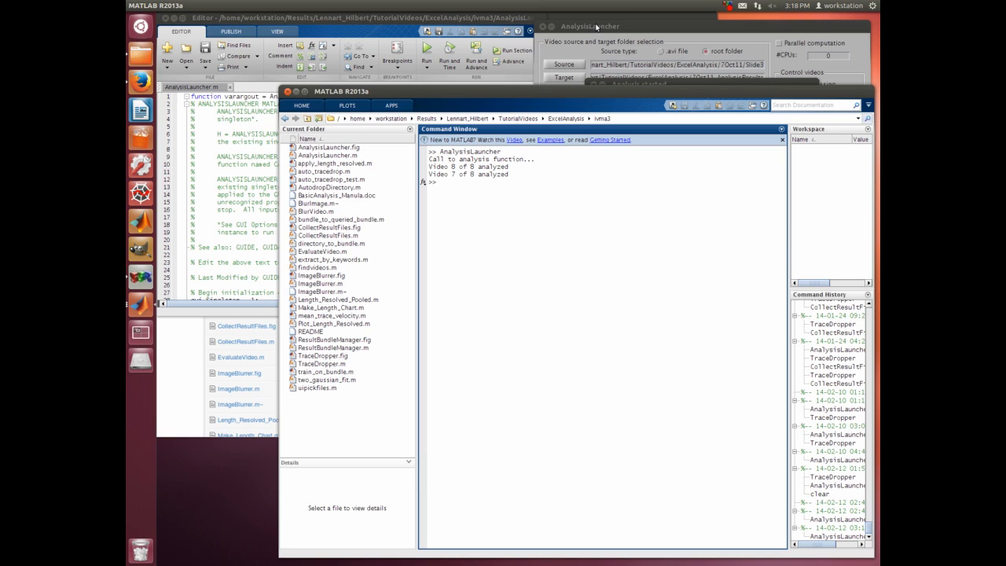
left_click(598, 27)
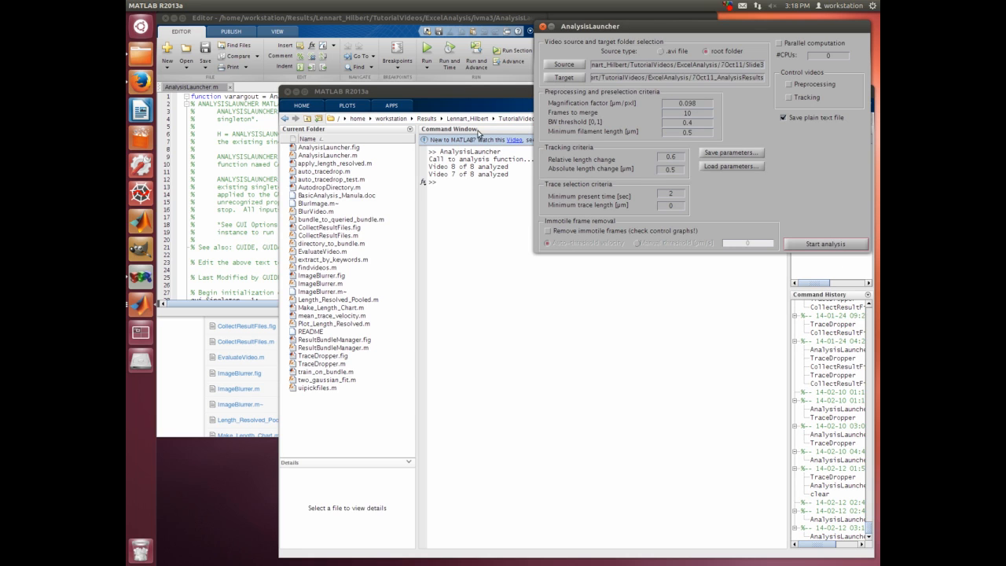
left_click_drag(465, 88, 355, 78)
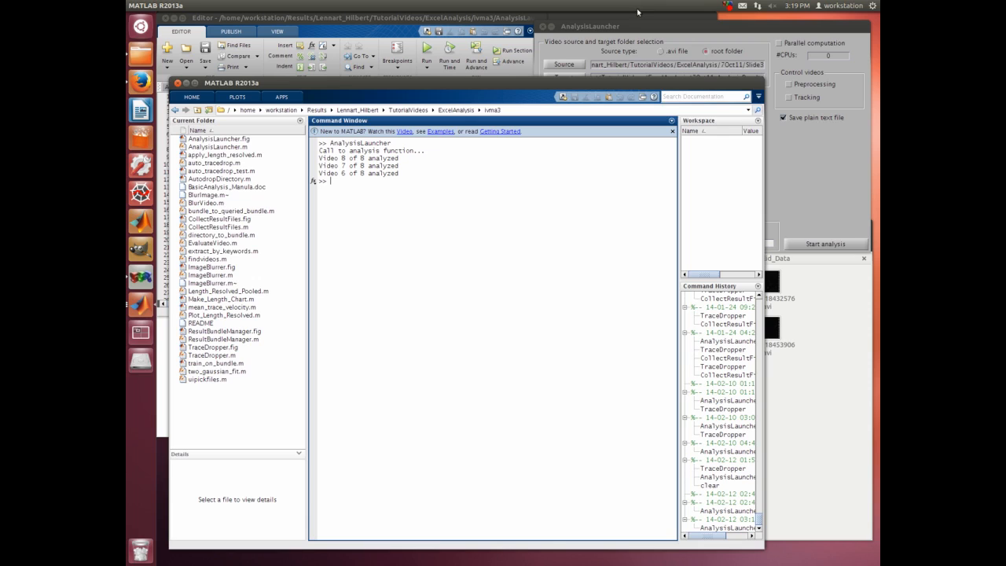
left_click(729, 7)
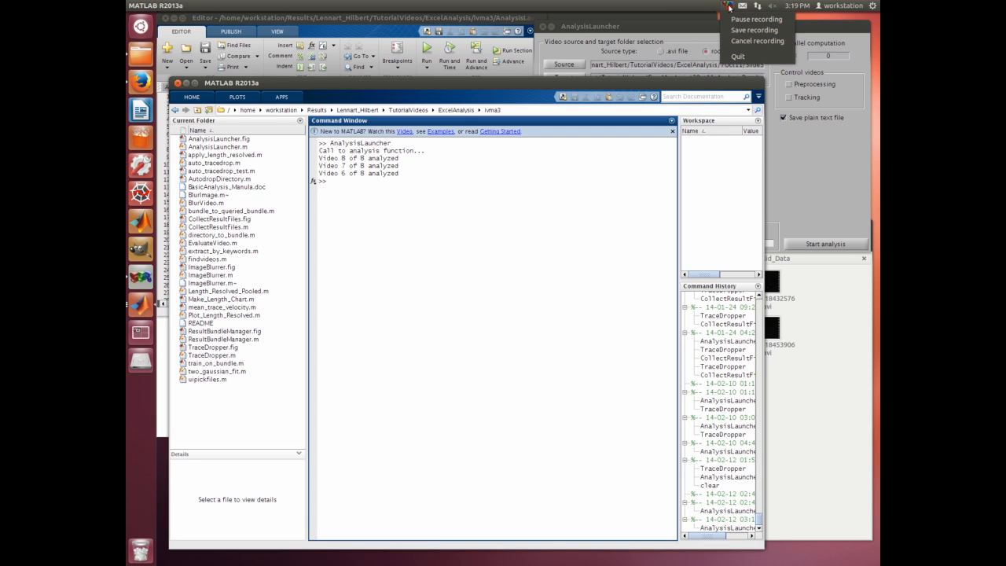
left_click(679, 7)
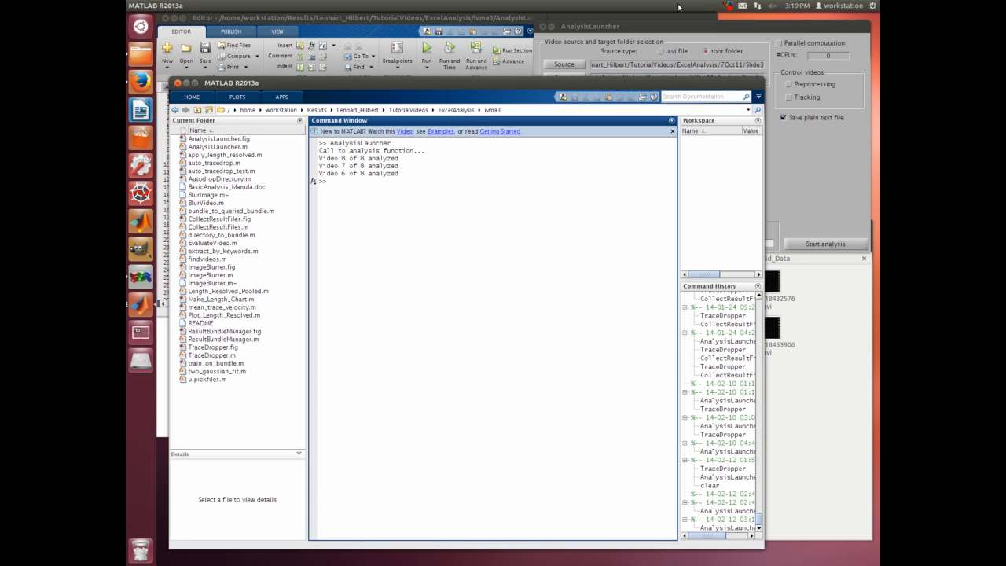
left_click(722, 30)
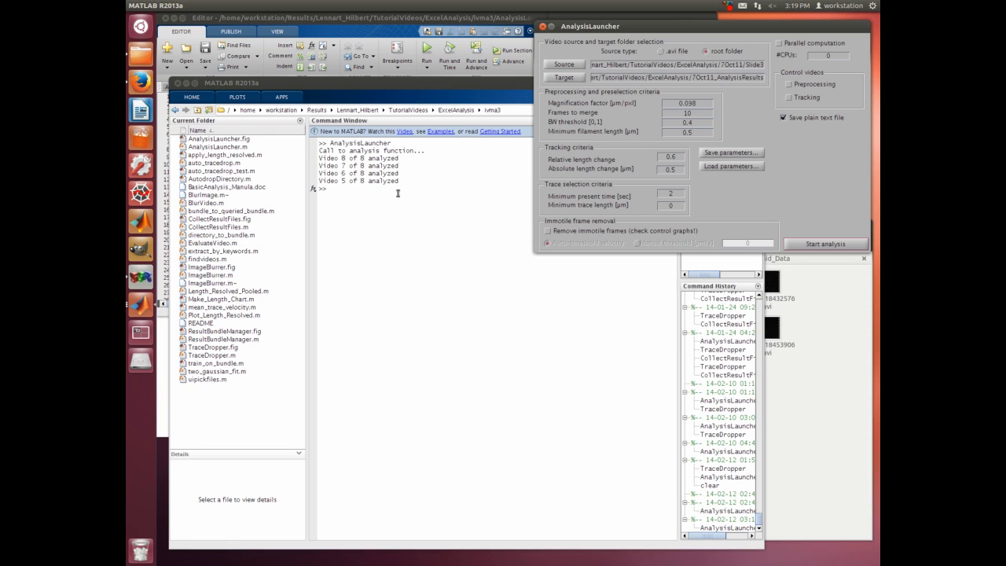
Switch to the file manager and open the 7Oct11_AnalysisResults folder in ExcelAnalysis to view the analysis output
left_click(806, 418)
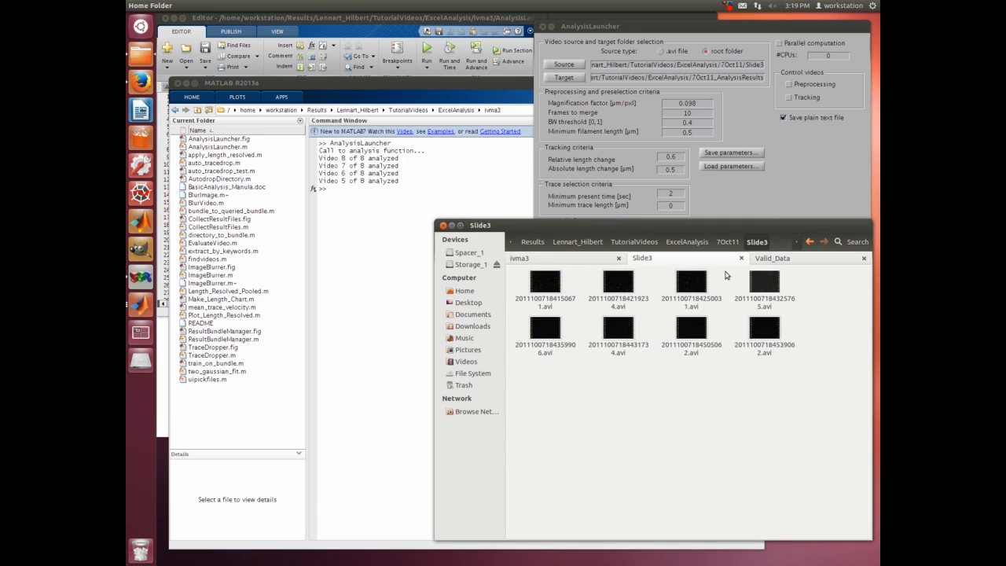
left_click(556, 263)
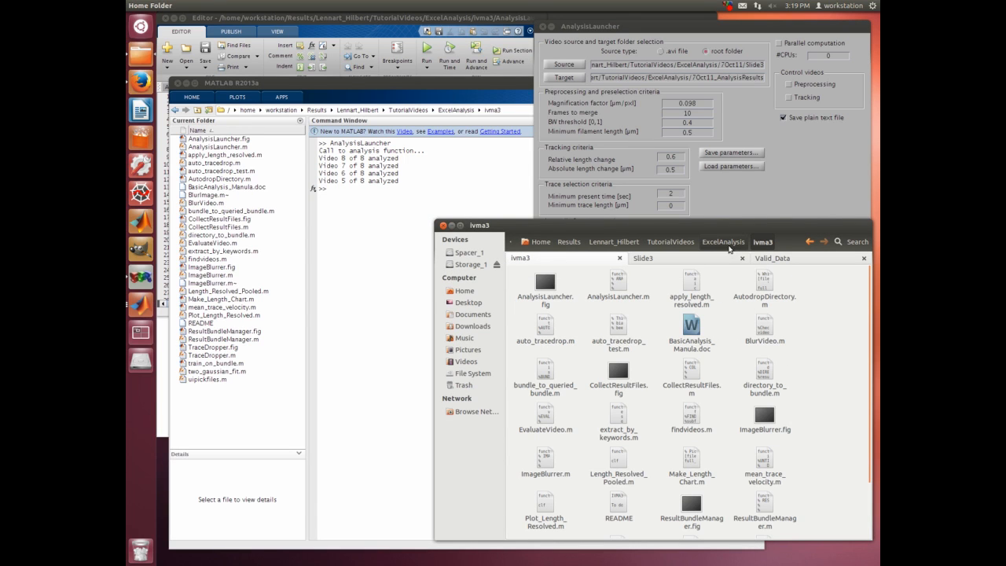
left_click(722, 241)
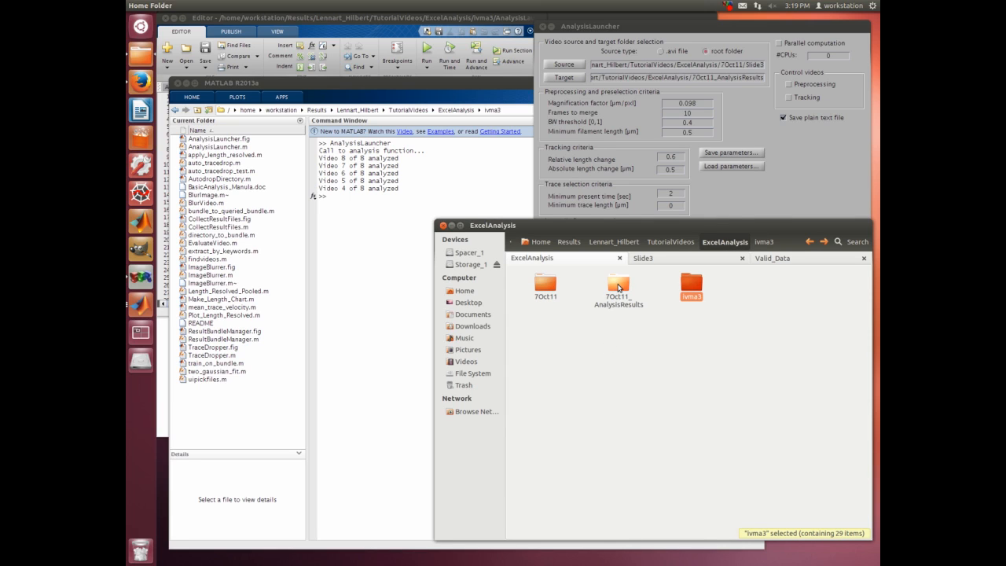
double_click(618, 288)
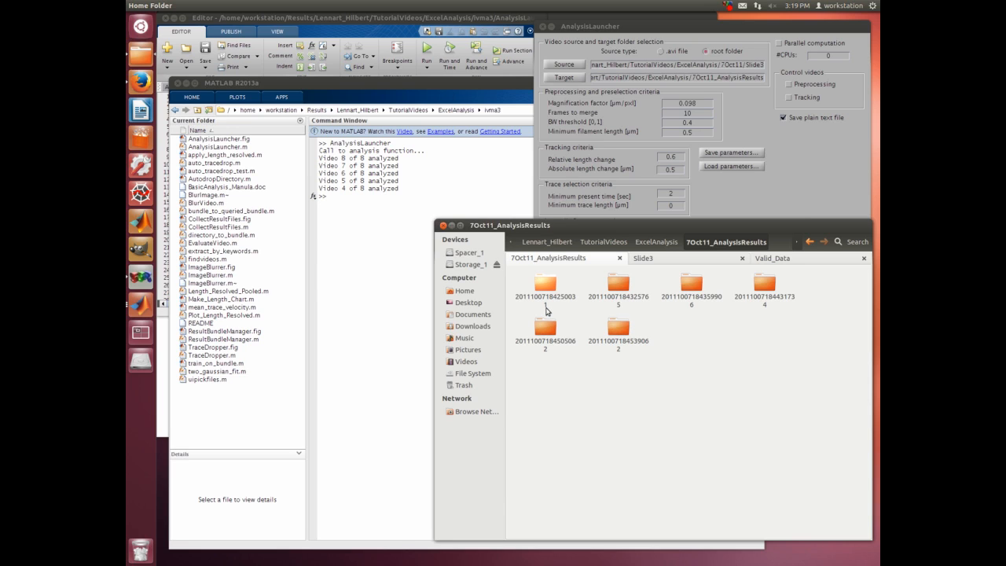
left_click(651, 261)
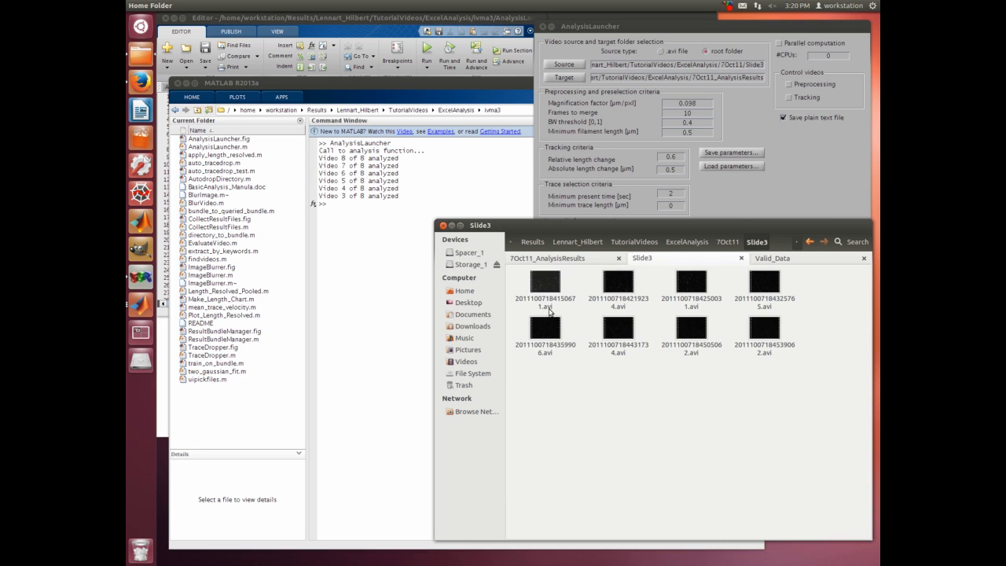
left_click(582, 261)
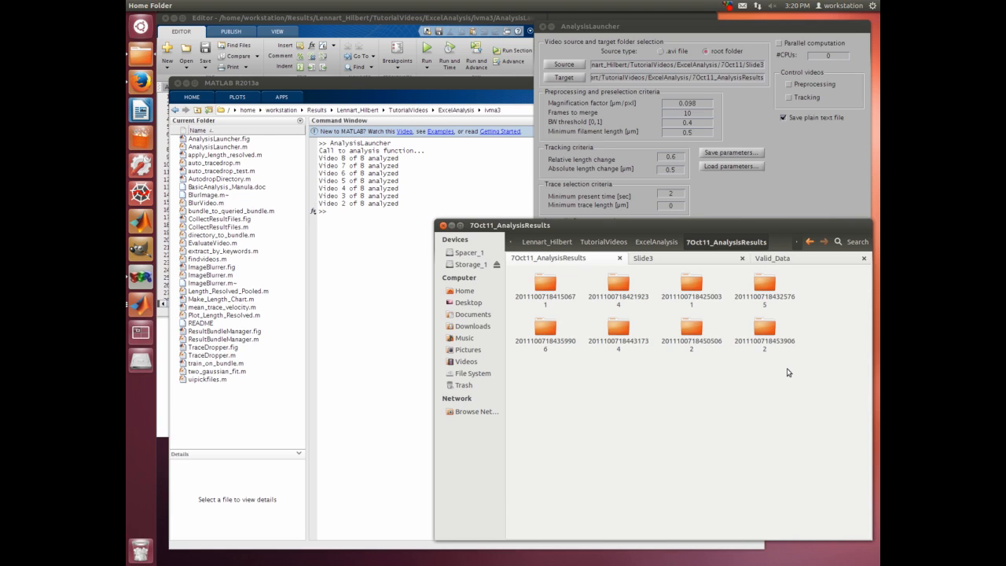
double_click(545, 287)
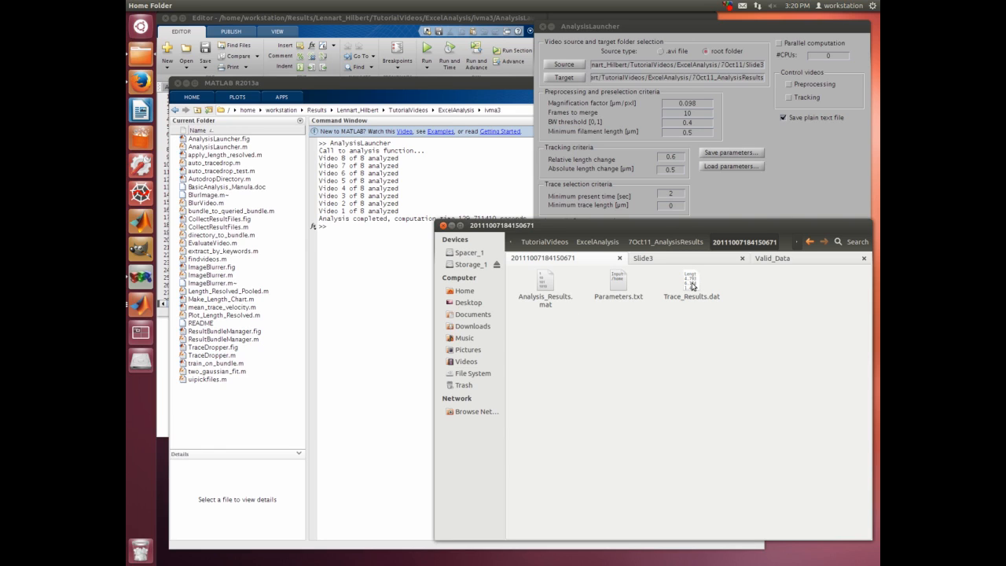
left_click(546, 296)
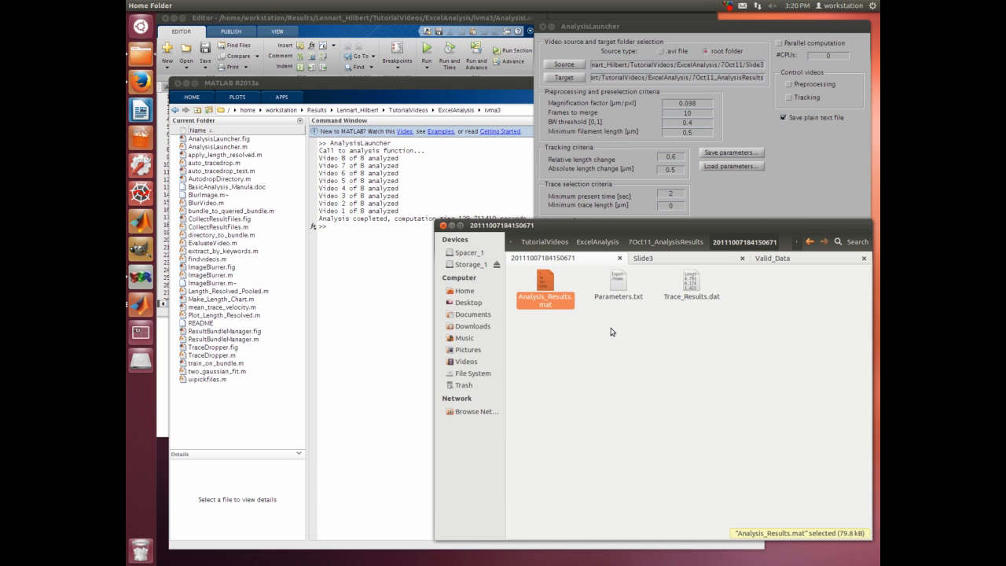
left_click(618, 291)
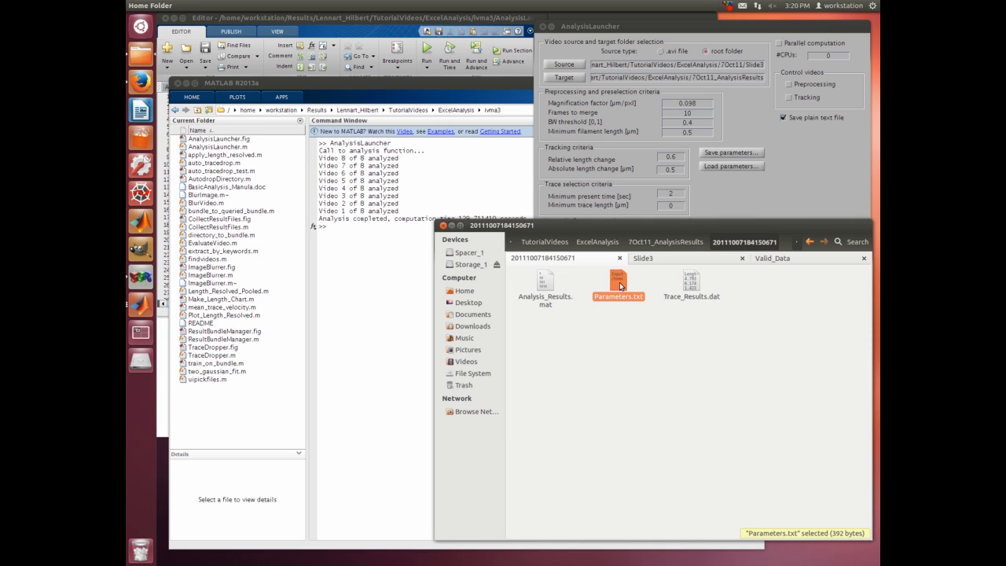
double_click(620, 286)
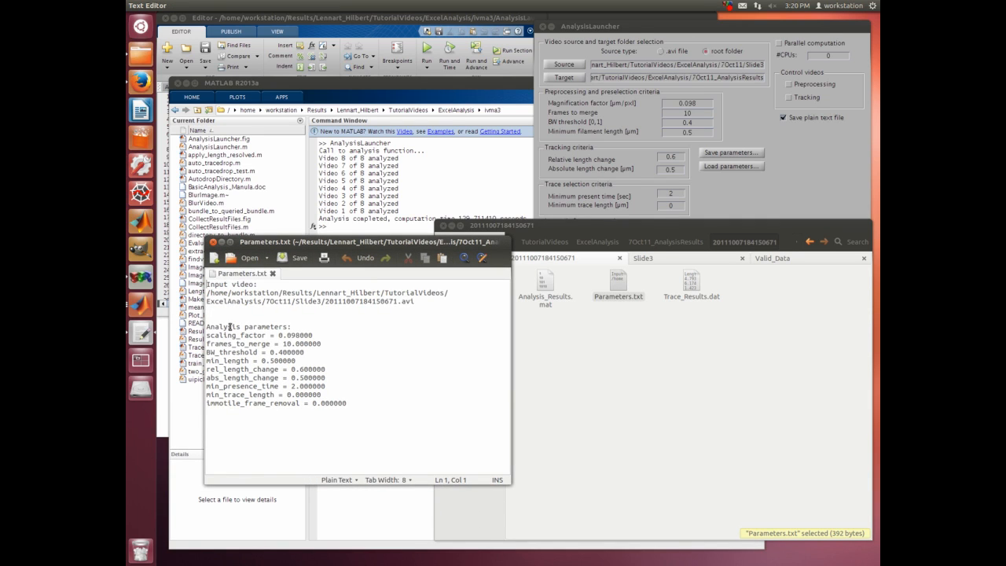
left_click(213, 245)
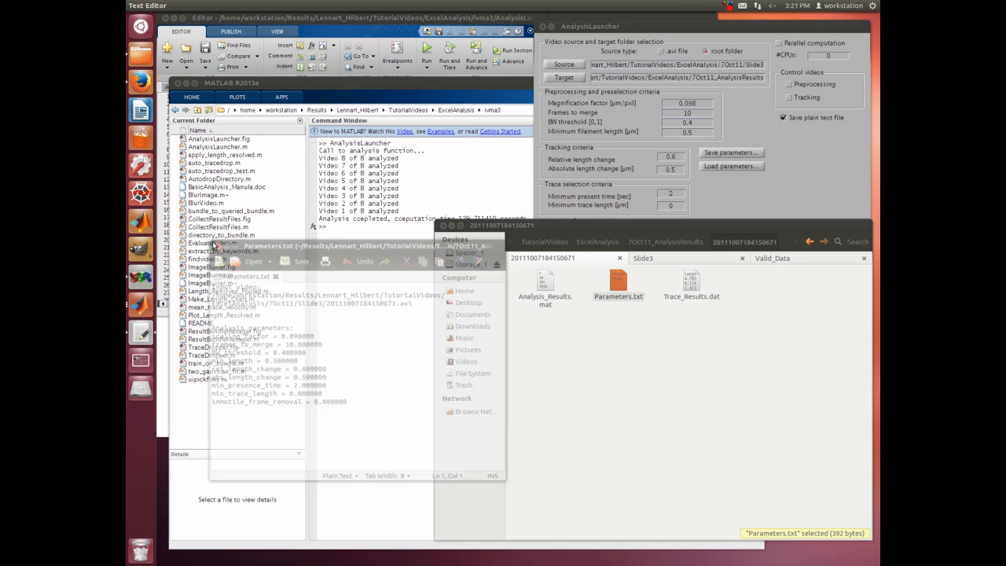
Open Trace_Results.dat in LibreOffice Calc, importing it as Unicode (UTF-8) text separated by tab, semicolon and space
left_click(691, 283)
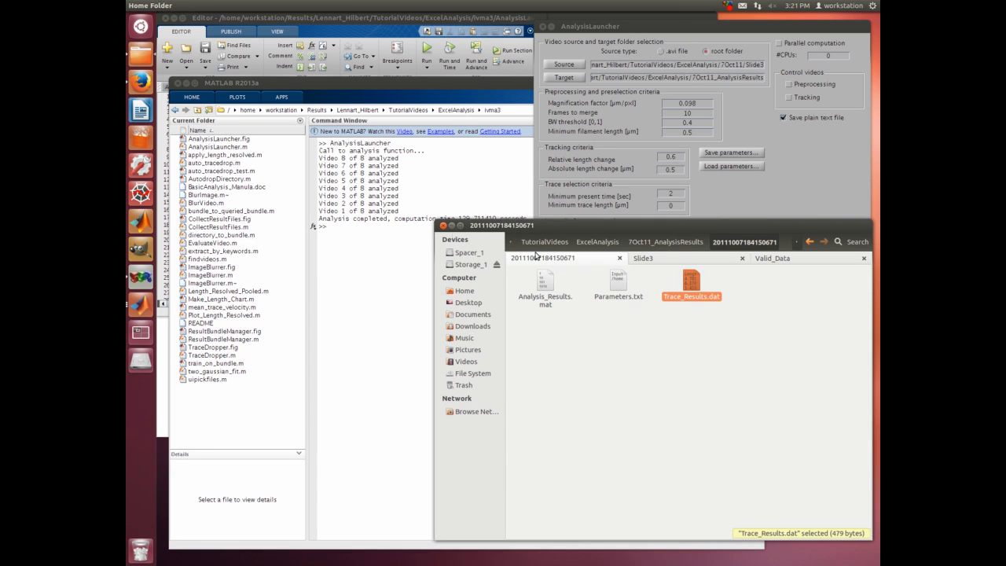
left_click(400, 273)
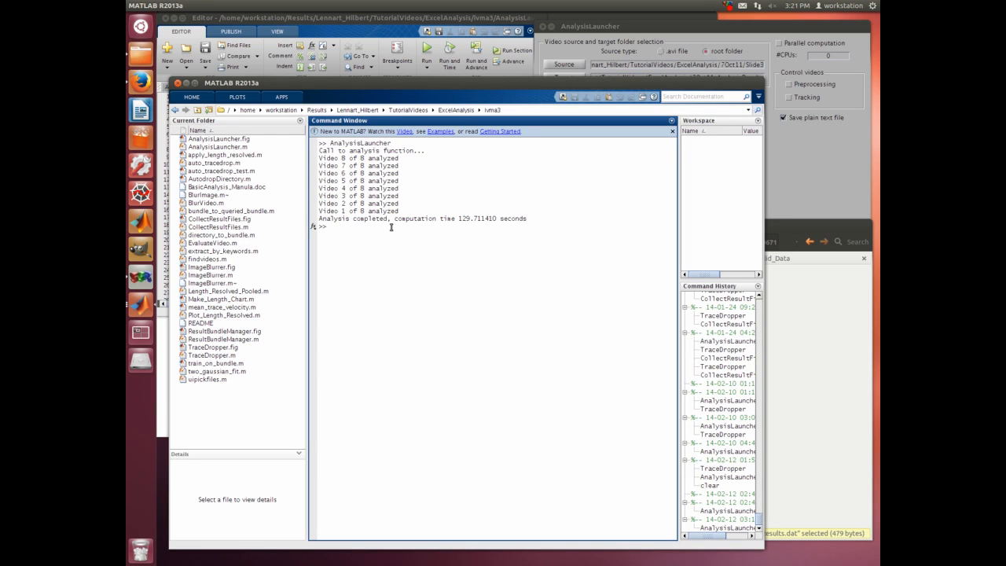
left_click(820, 352)
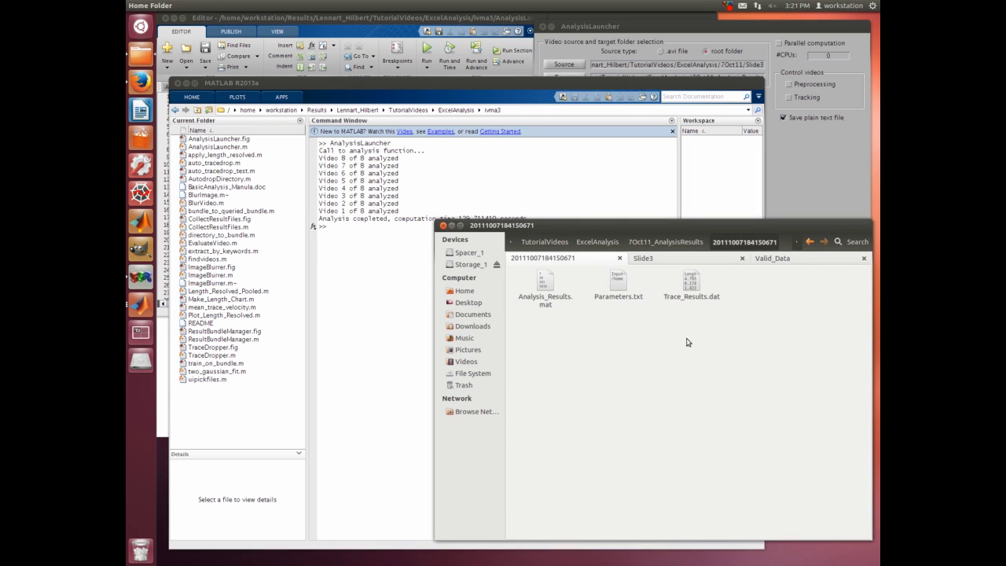
right_click(693, 288)
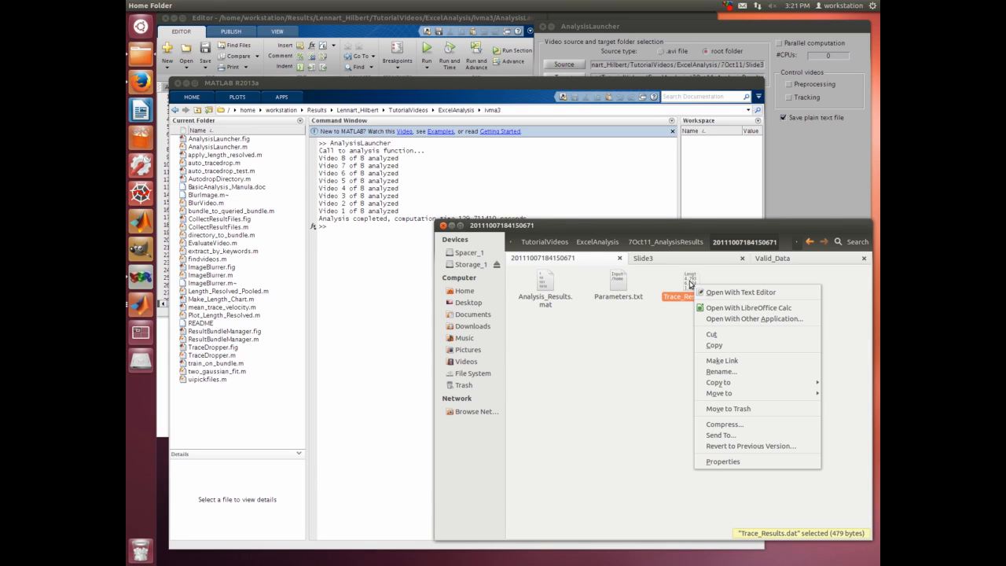
left_click(793, 311)
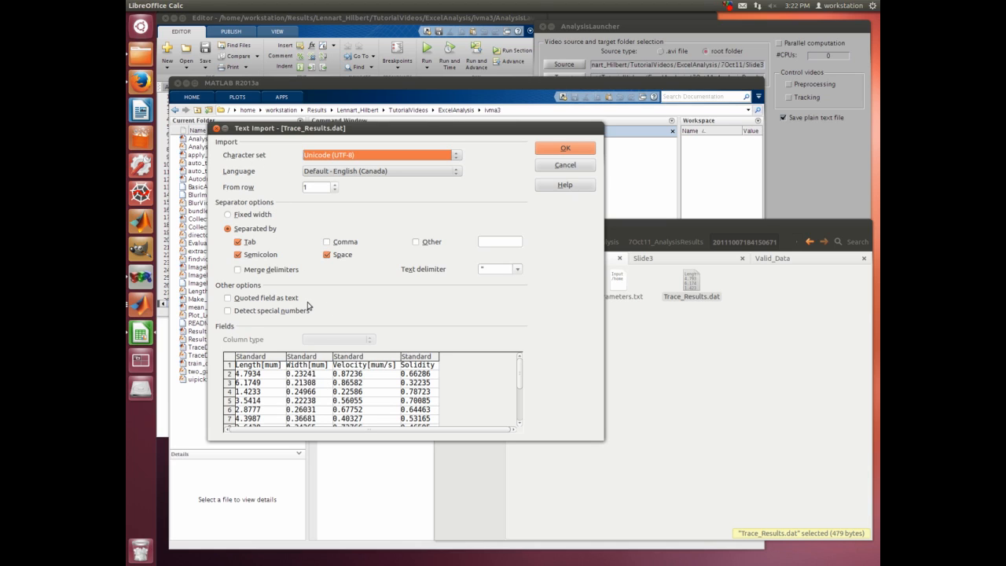
scroll(495, 395, "down", 1)
scroll(495, 395, "up", 1)
scroll(467, 410, "down", 3)
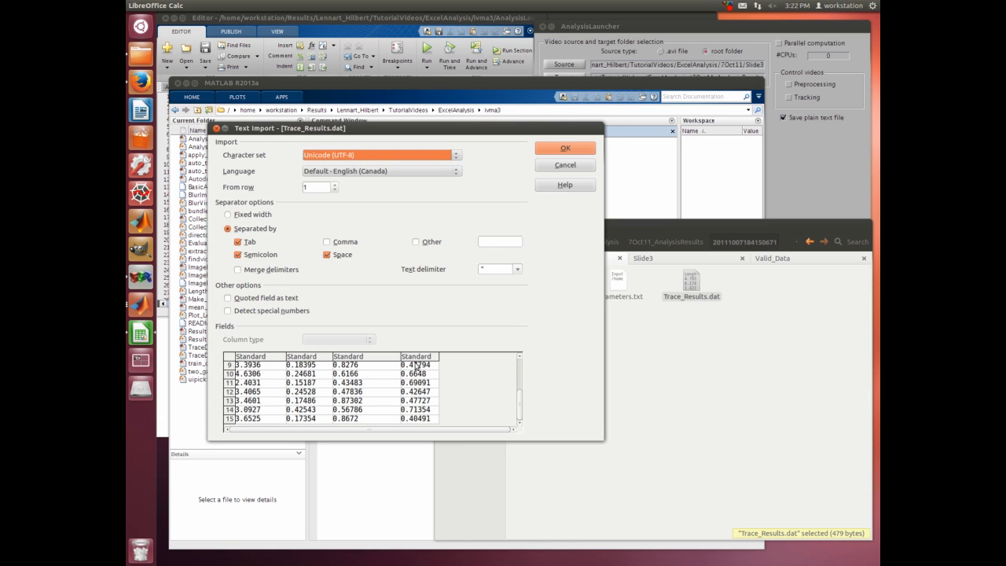
left_click(557, 145)
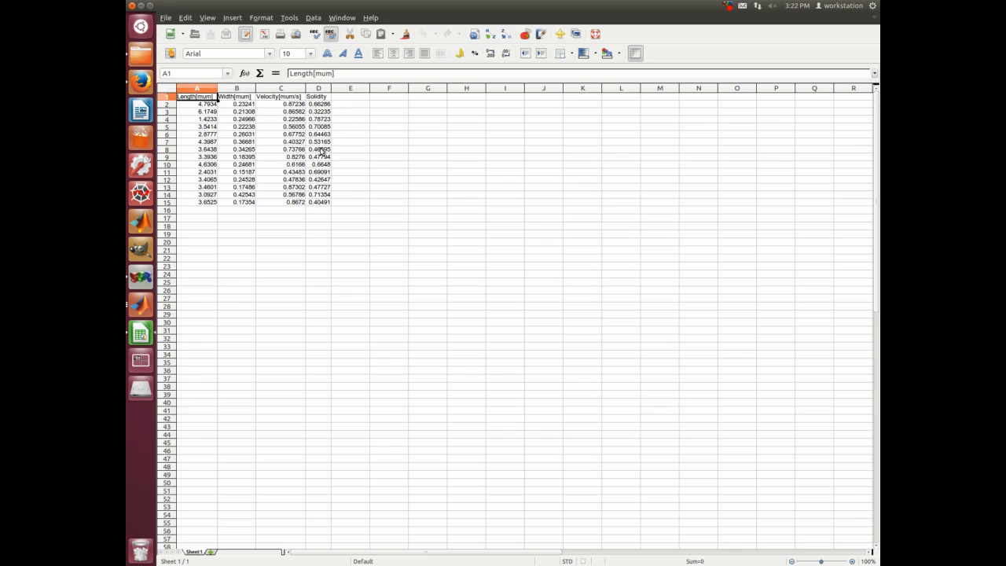
left_click(356, 147)
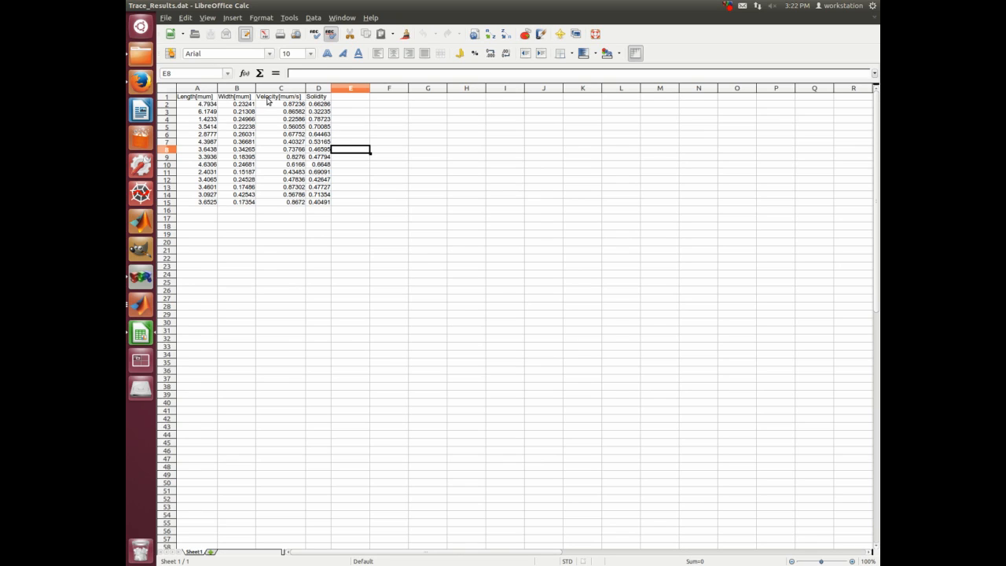
left_click(270, 100)
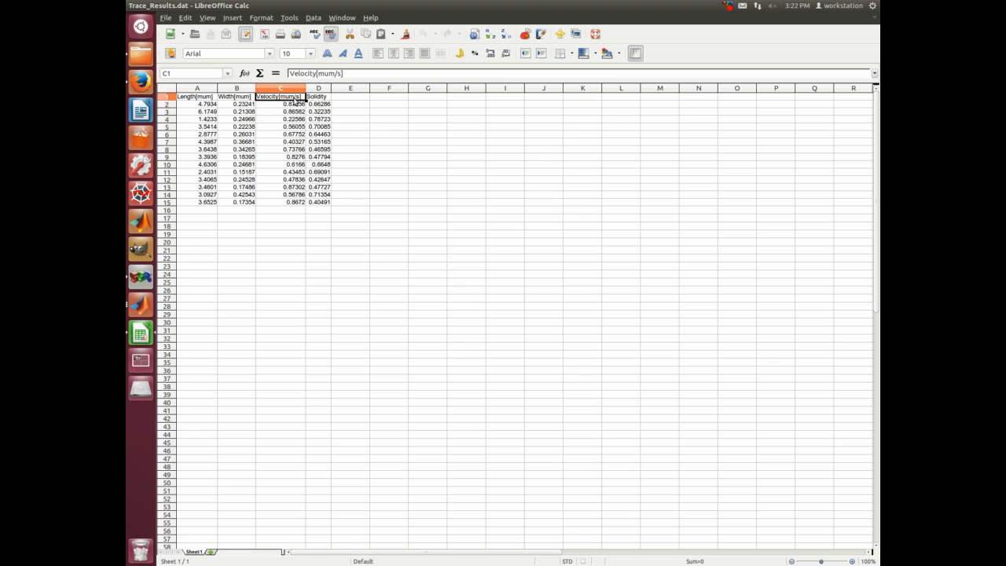
left_click_drag(305, 99, 305, 205)
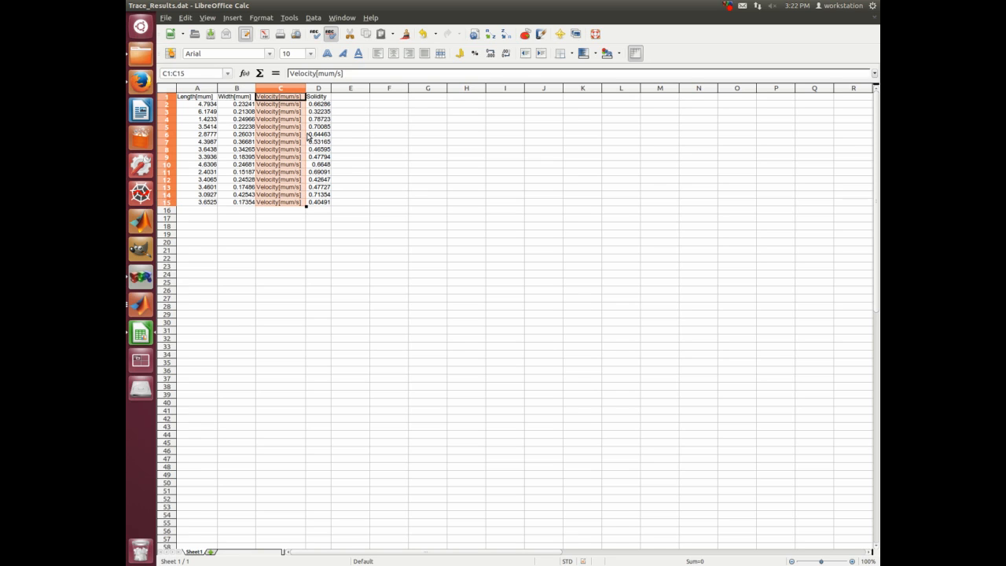
left_click(185, 17)
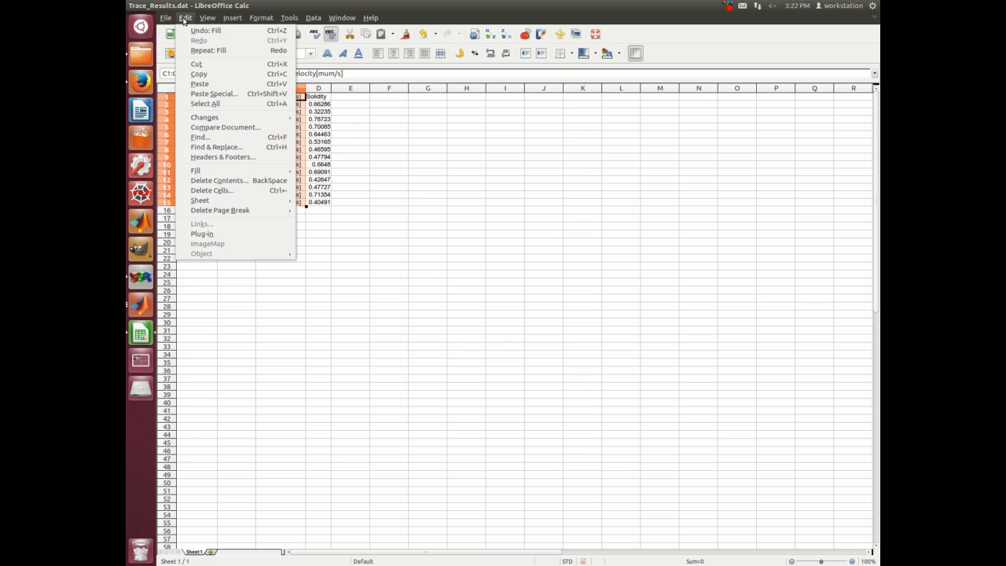
left_click(195, 31)
left_click(355, 141)
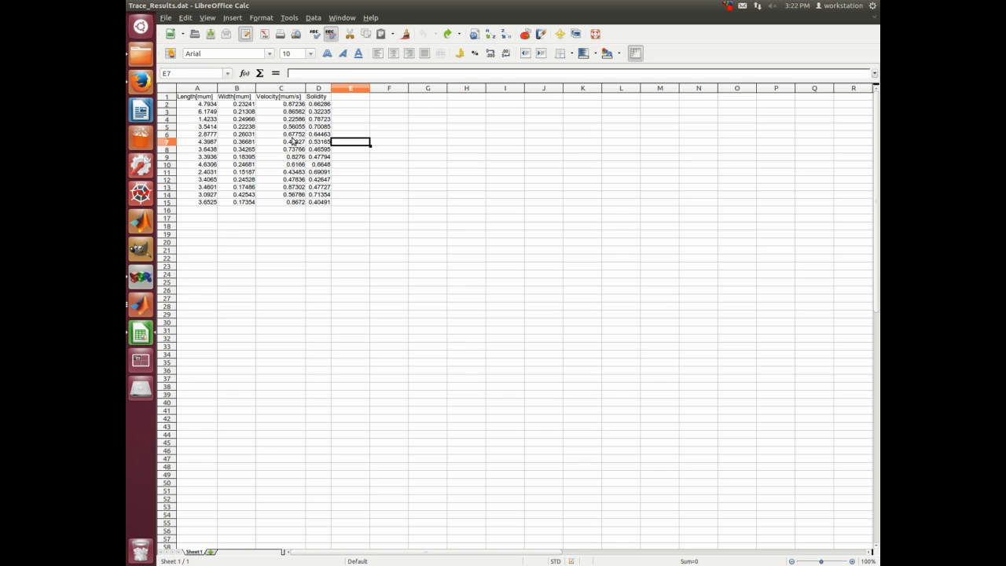
Calculate the average velocity in cell C16 with the formula =AVERAGE(C2:C15)
left_click(288, 210)
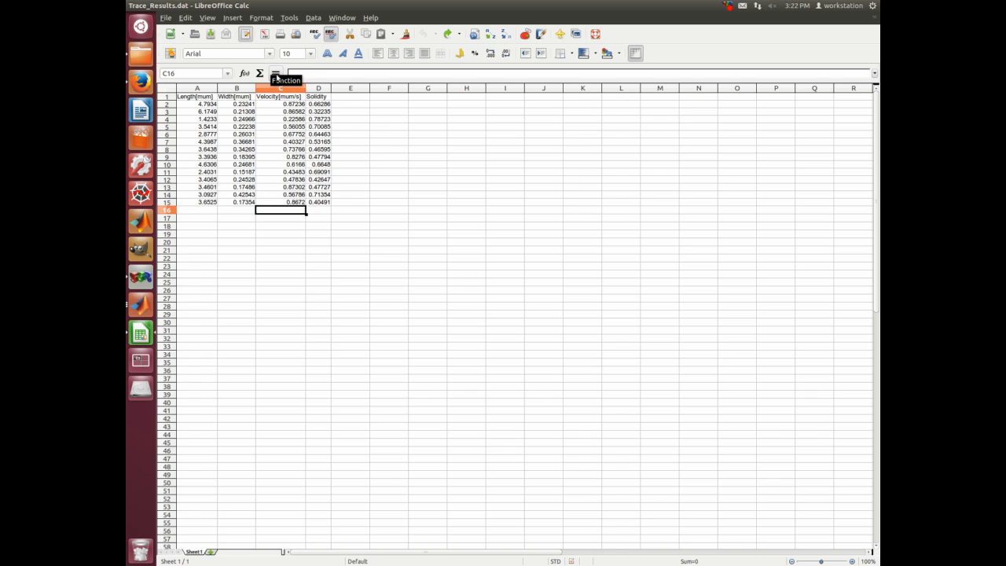
left_click(276, 75)
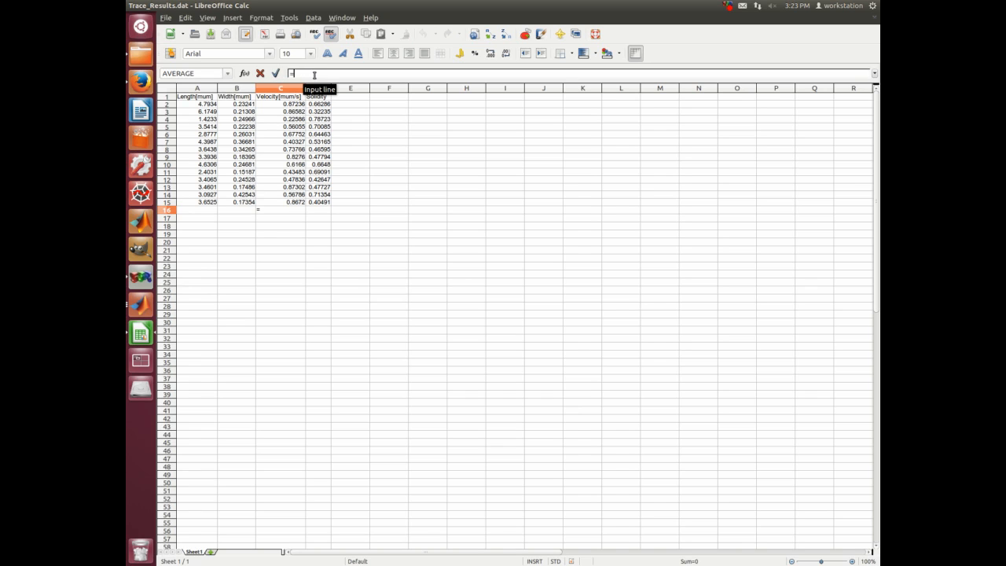
type("AVERAGE(")
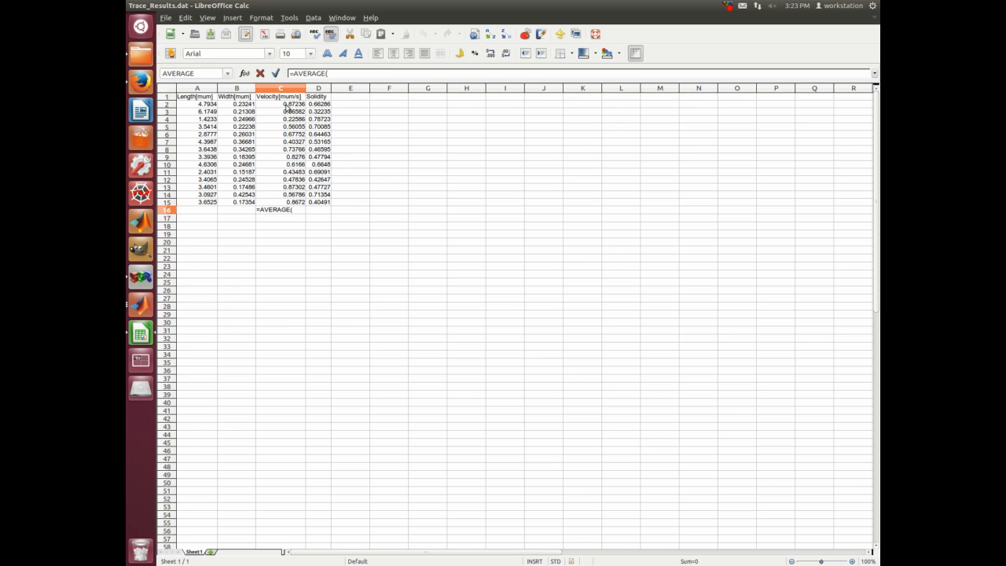
left_click_drag(290, 103, 290, 202)
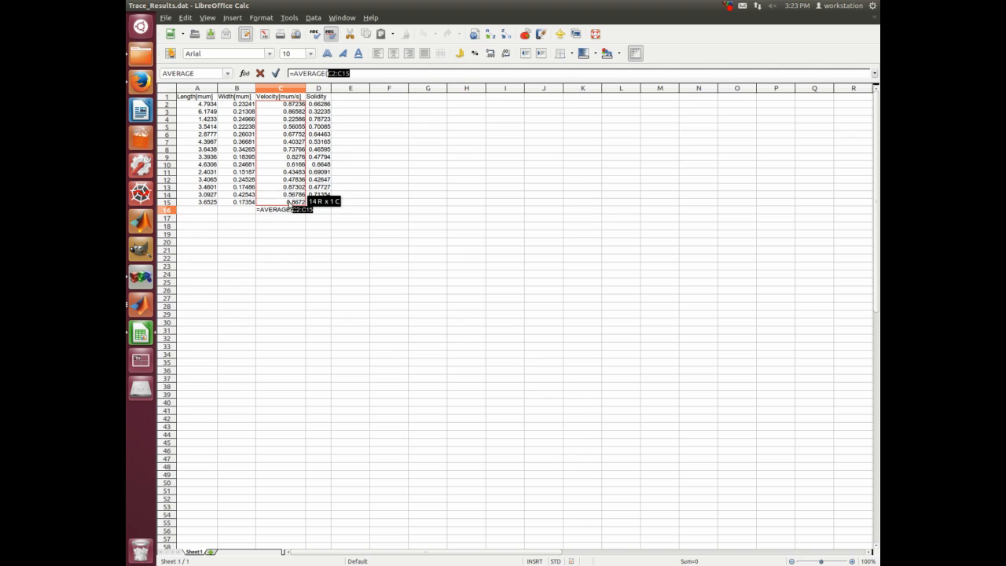
left_click(379, 73)
type(")")
key("Return")
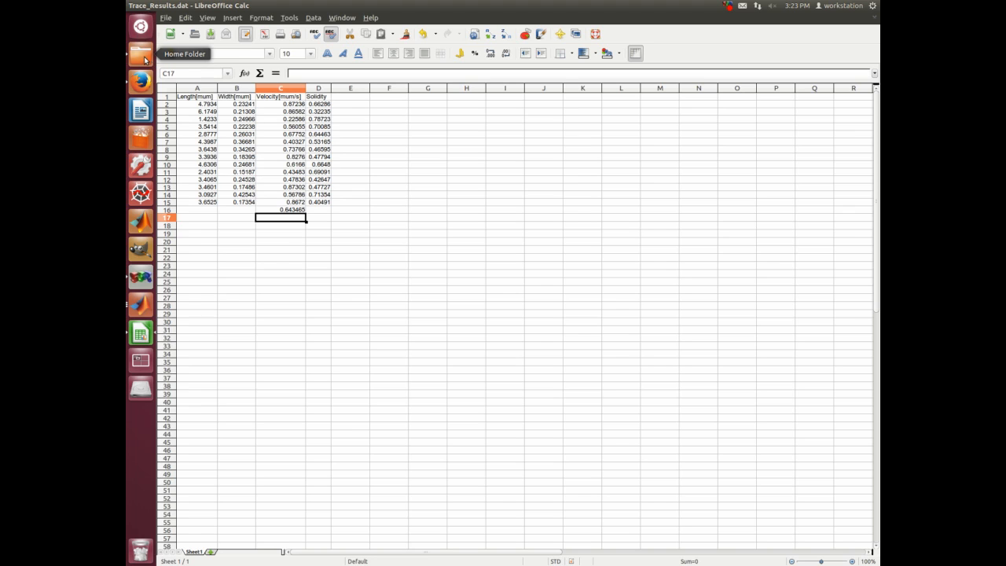
left_click(144, 59)
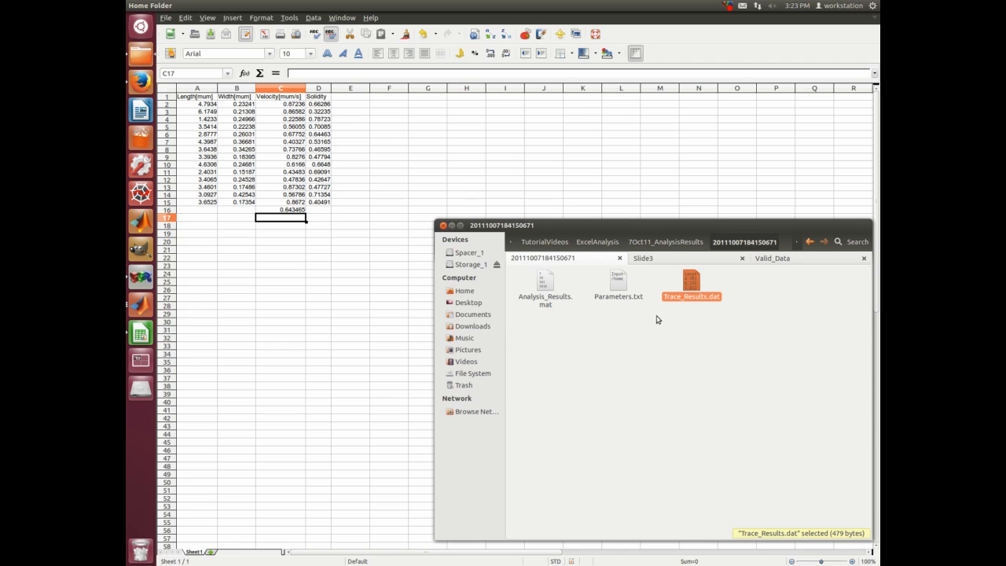
left_click(688, 317)
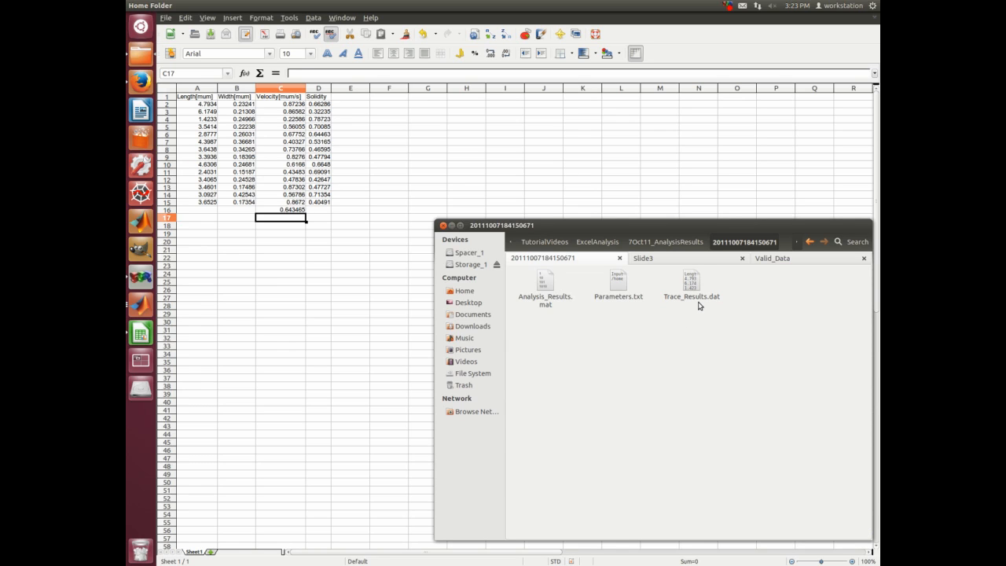
left_click(686, 244)
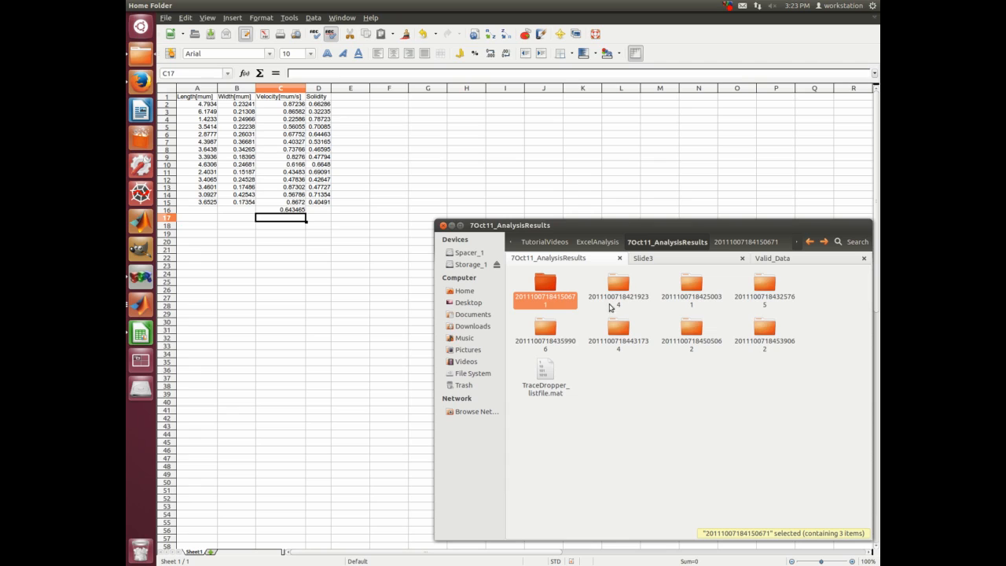
double_click(620, 289)
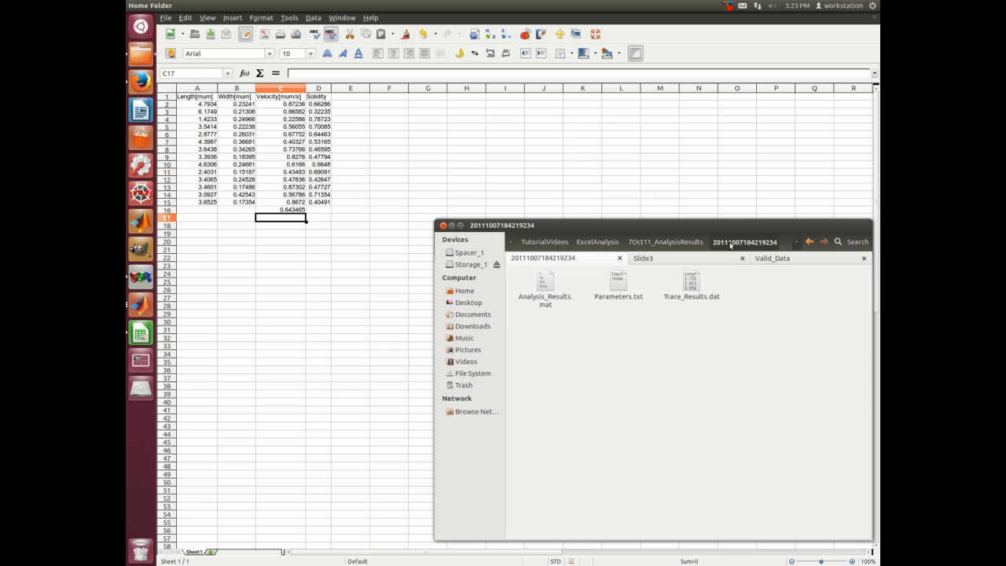
left_click(673, 244)
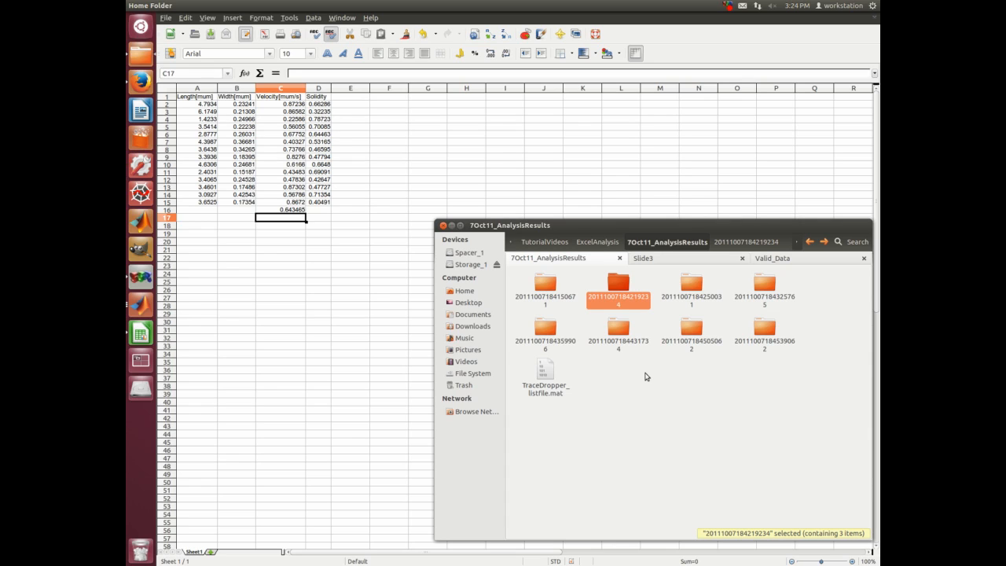
left_click(550, 376)
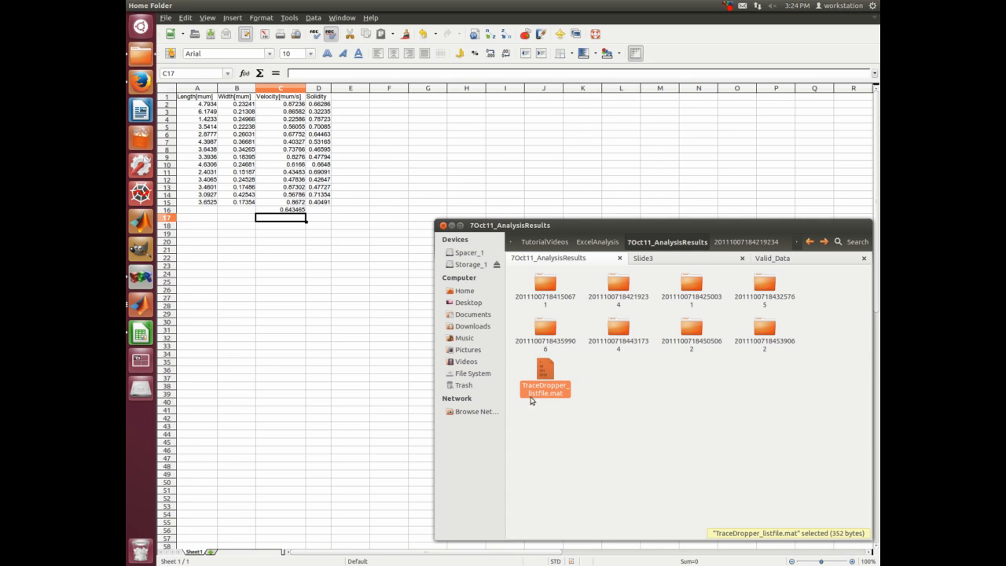
left_click(612, 402)
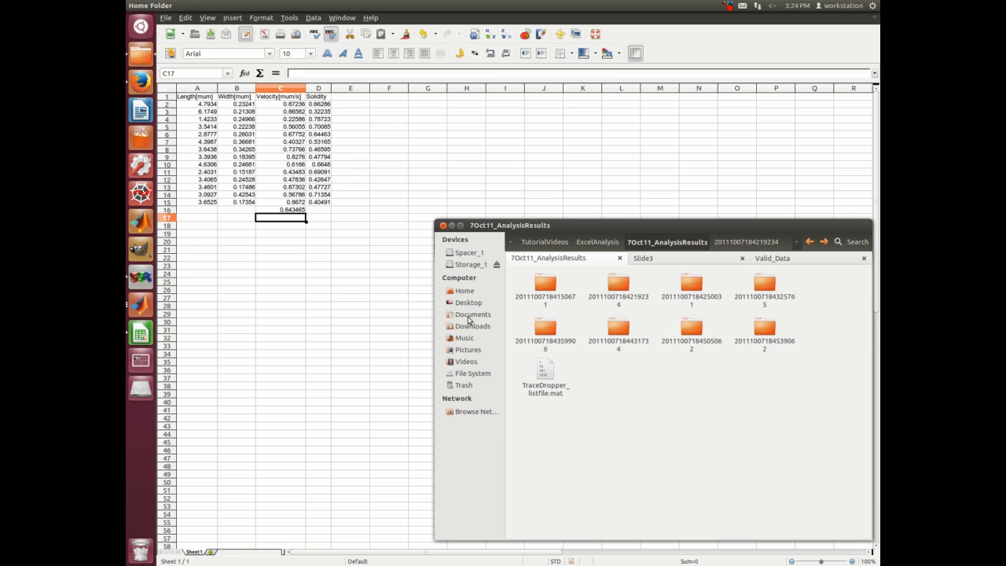
Switch to MATLAB, open TraceDropper.m from the ivma3 folder and run it, placing the TraceDropper window fully in view
left_click(142, 305)
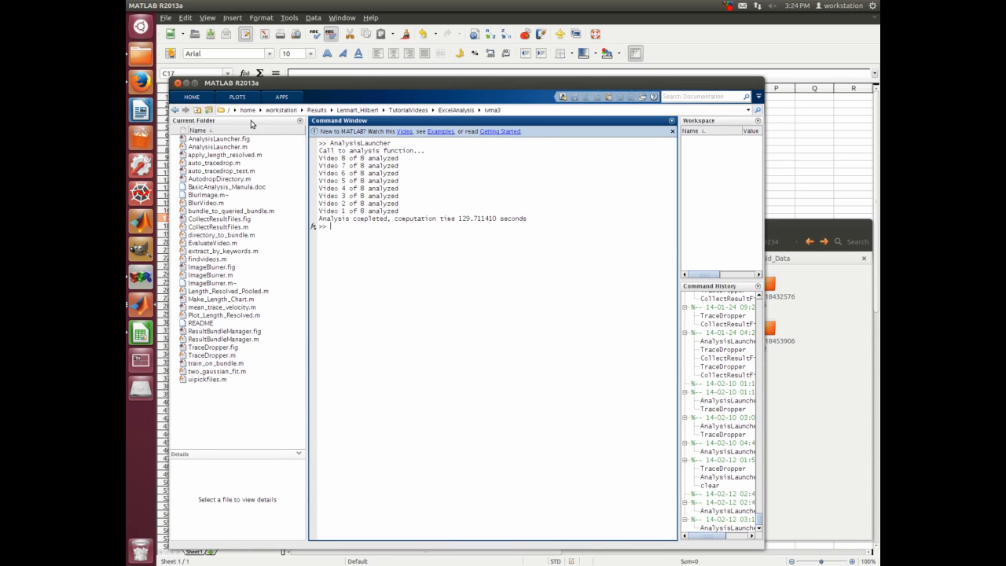
left_click(200, 102)
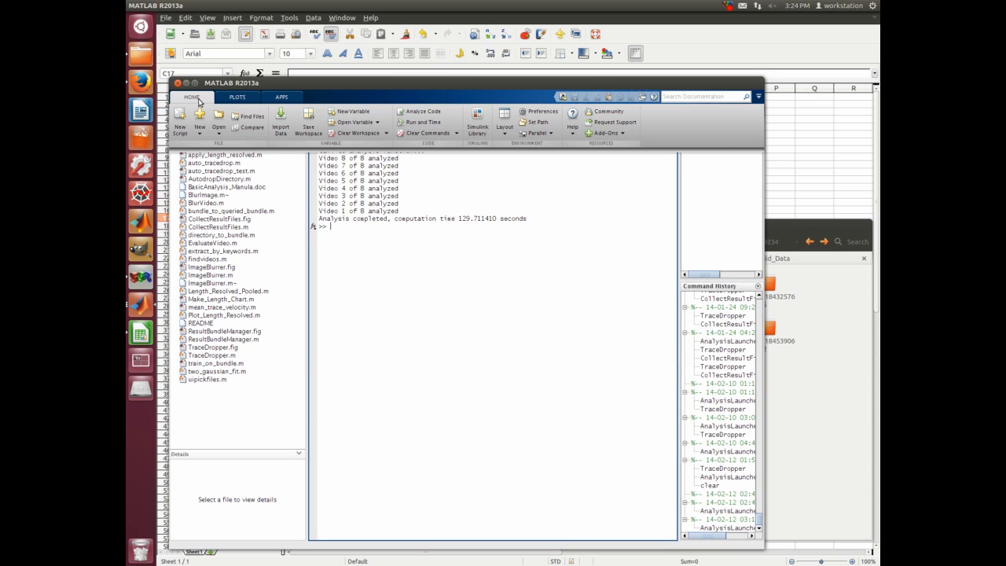
left_click(222, 118)
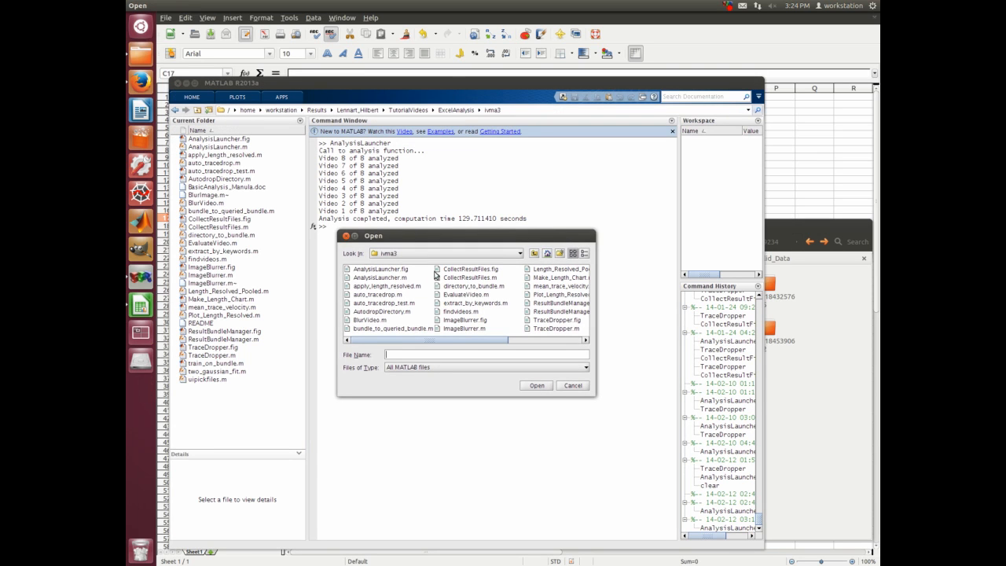
scroll(427, 343, "right", 5)
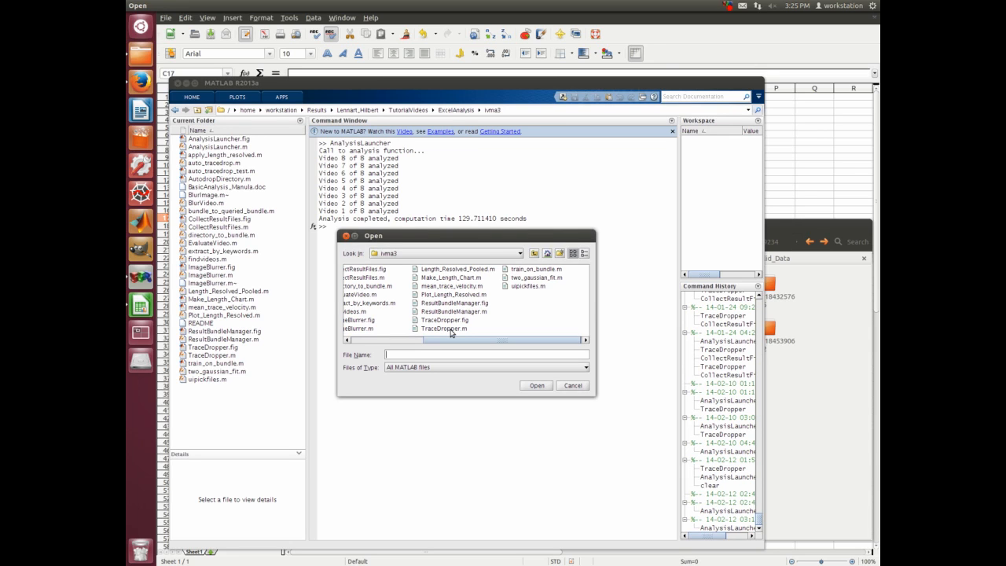
double_click(438, 329)
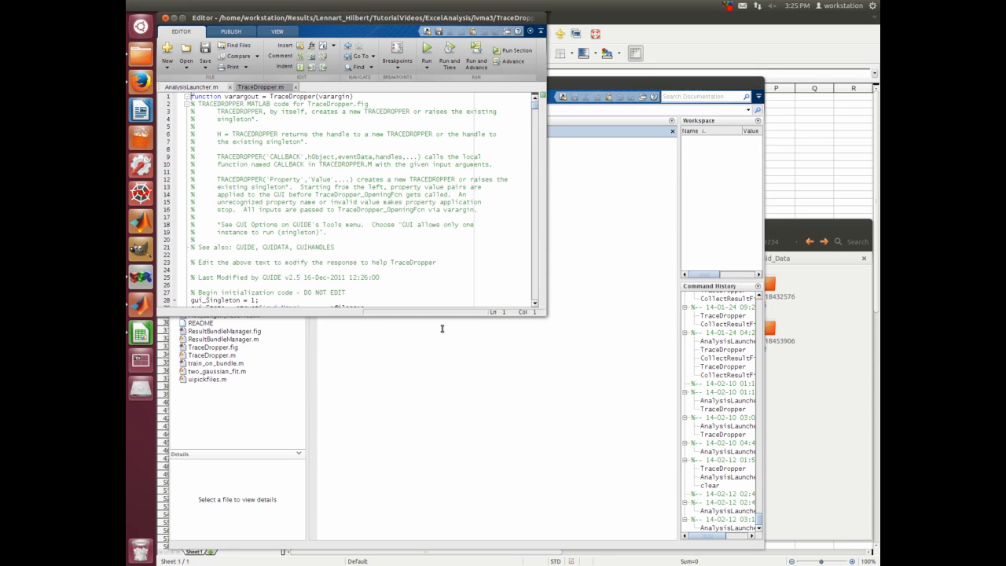
left_click(426, 51)
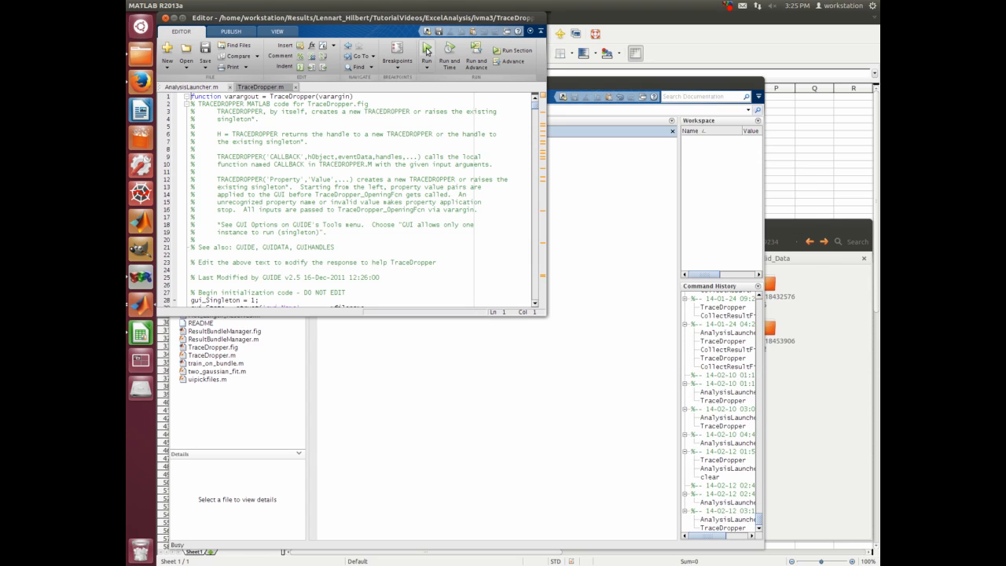
left_click_drag(512, 185, 418, 87)
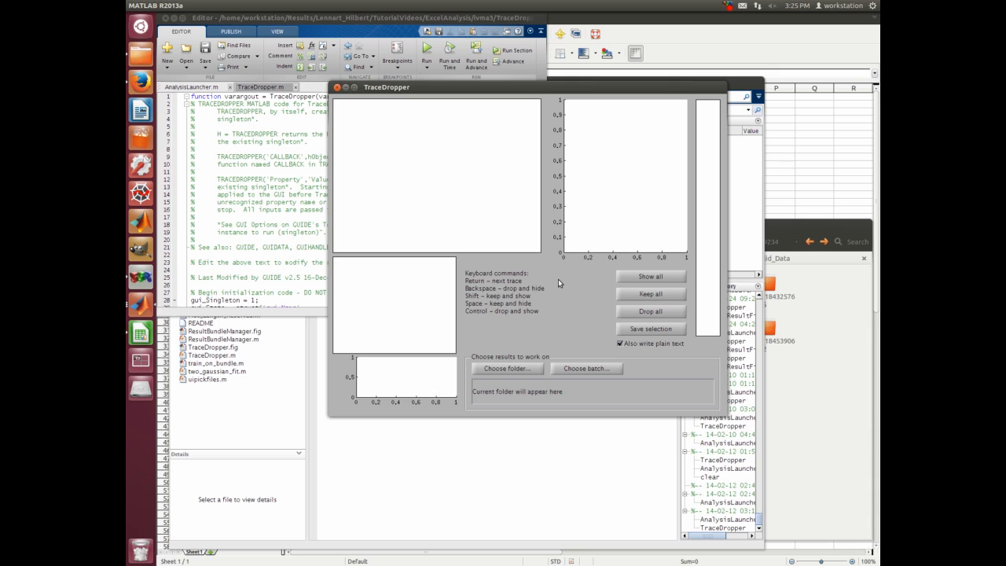
Load TraceDropper_listfile.mat from the 7Oct11_AnalysisResults folder as the batch and maximize the TraceDropper window
left_click(590, 371)
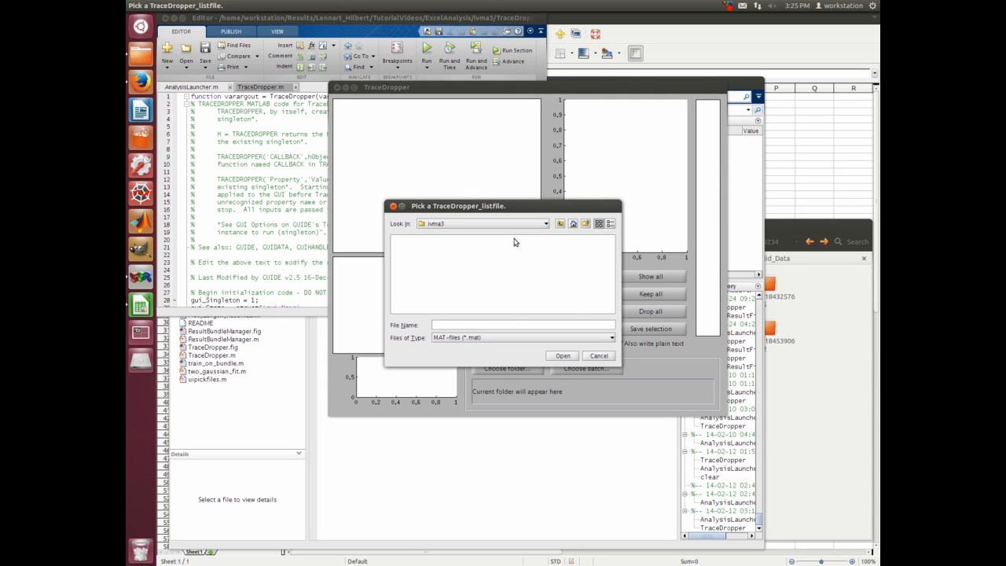
left_click(560, 224)
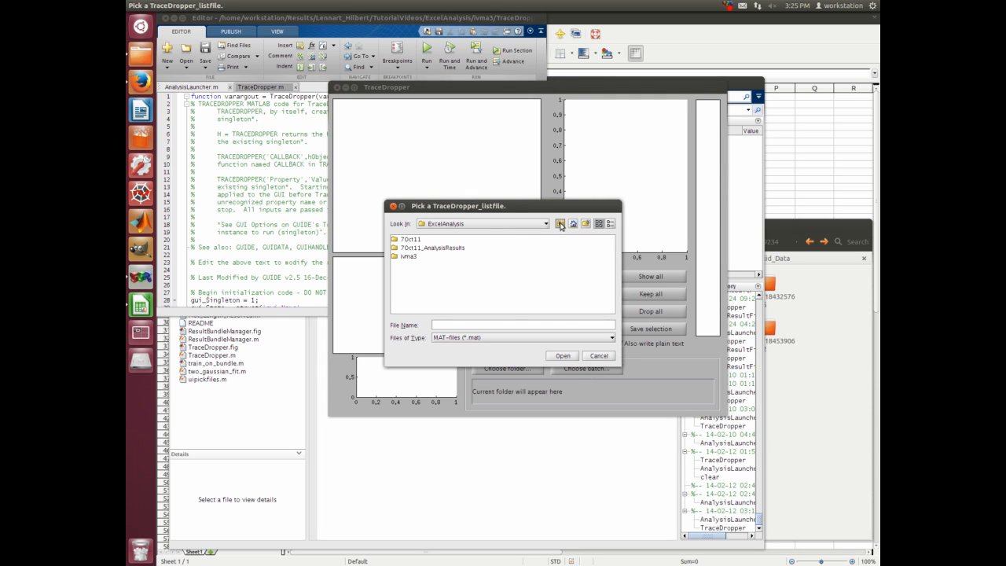
double_click(433, 249)
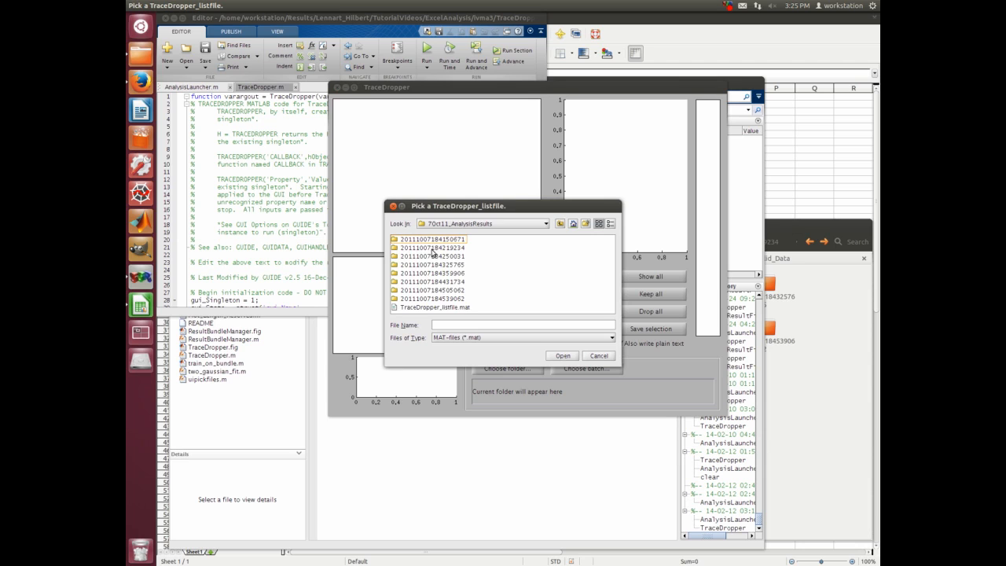
double_click(437, 307)
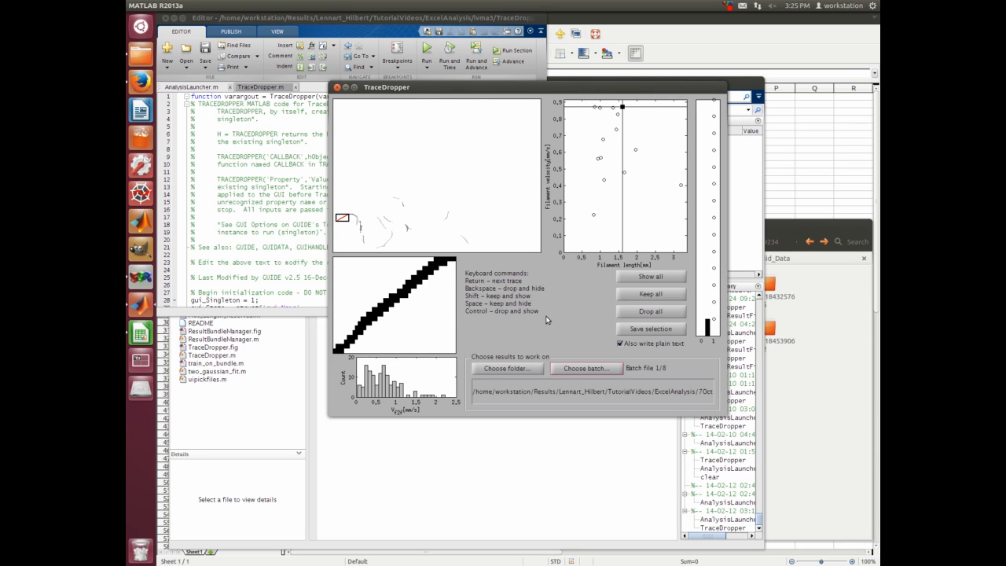
left_click(354, 88)
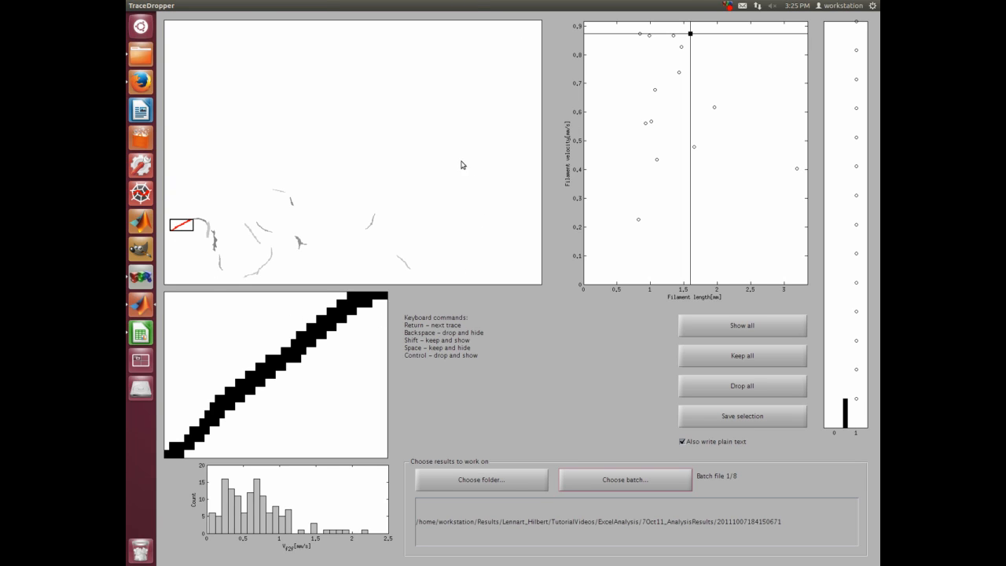
Examine individual traces of batch file 1, comparing smooth filament paths with the irregular and branched ones
left_click(370, 224)
left_click(404, 262)
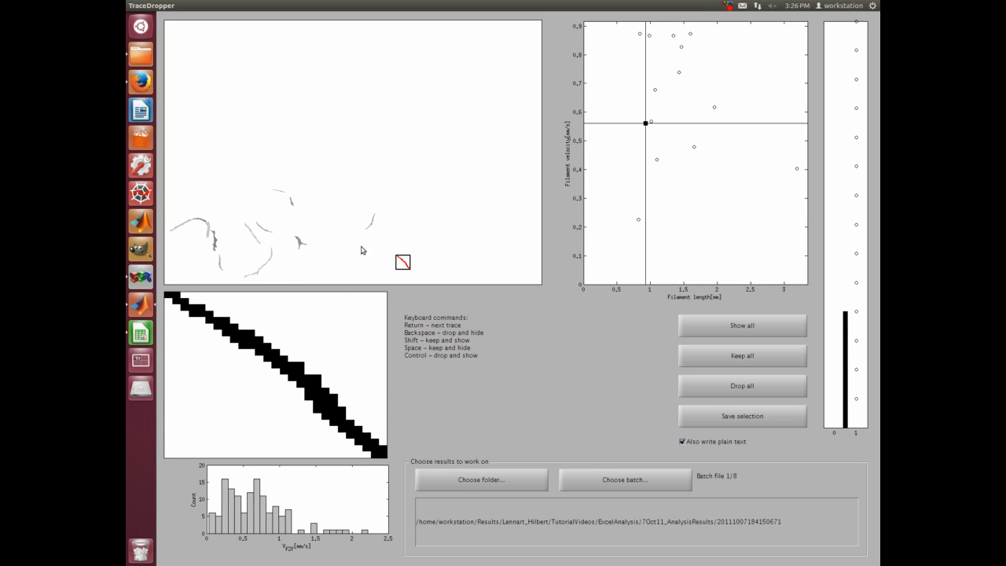
left_click(269, 262)
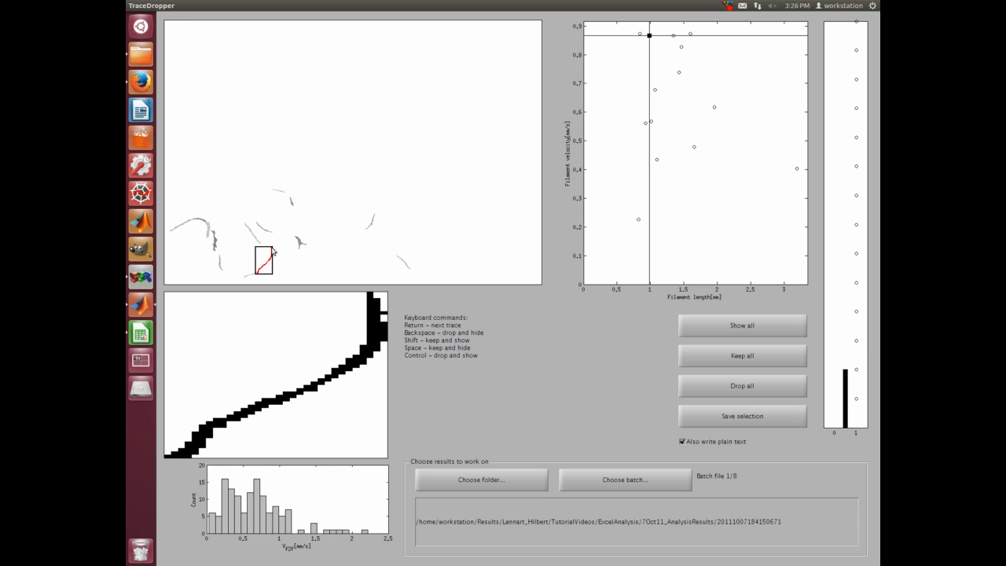
left_click(216, 244)
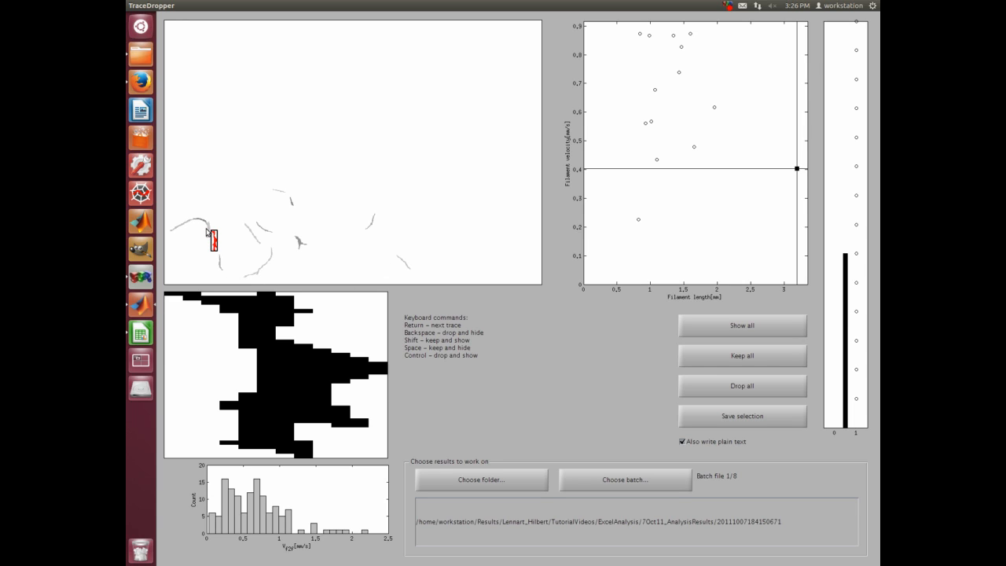
left_click(301, 244)
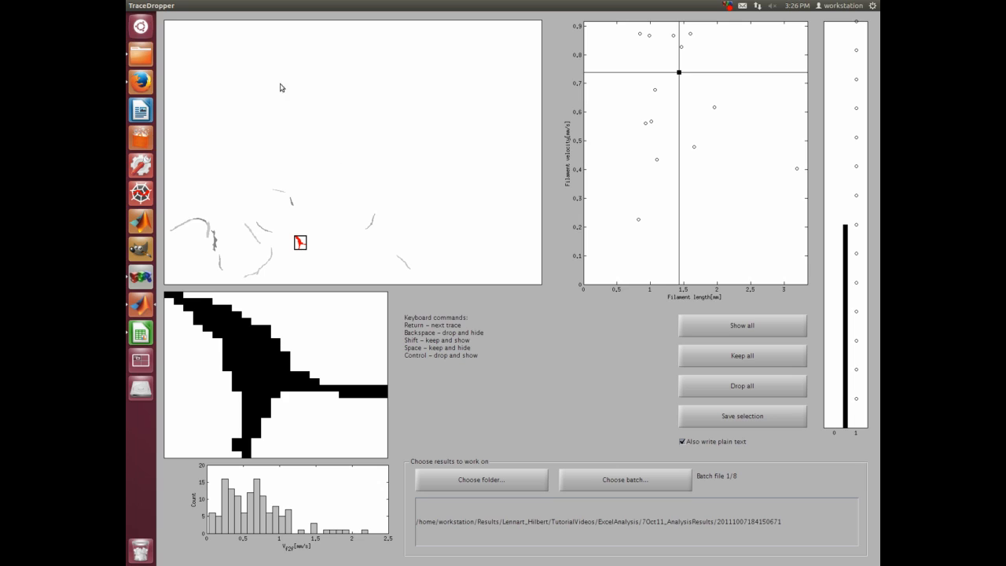
Go from the irregular elongated trace to the next, Y-shaped trace of batch file 1, and drop and hide it
left_click(216, 244)
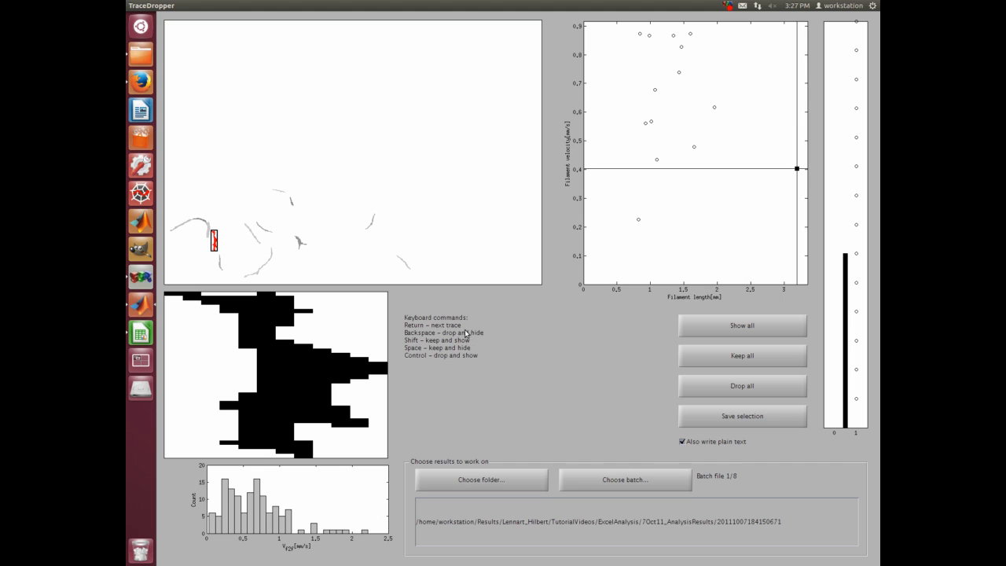
key("Return")
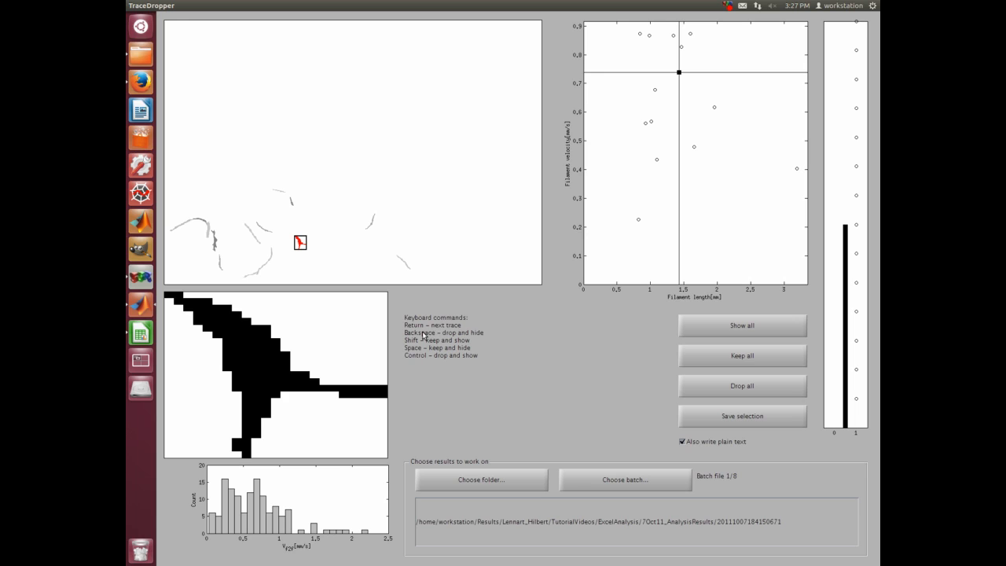
key("BackSpace")
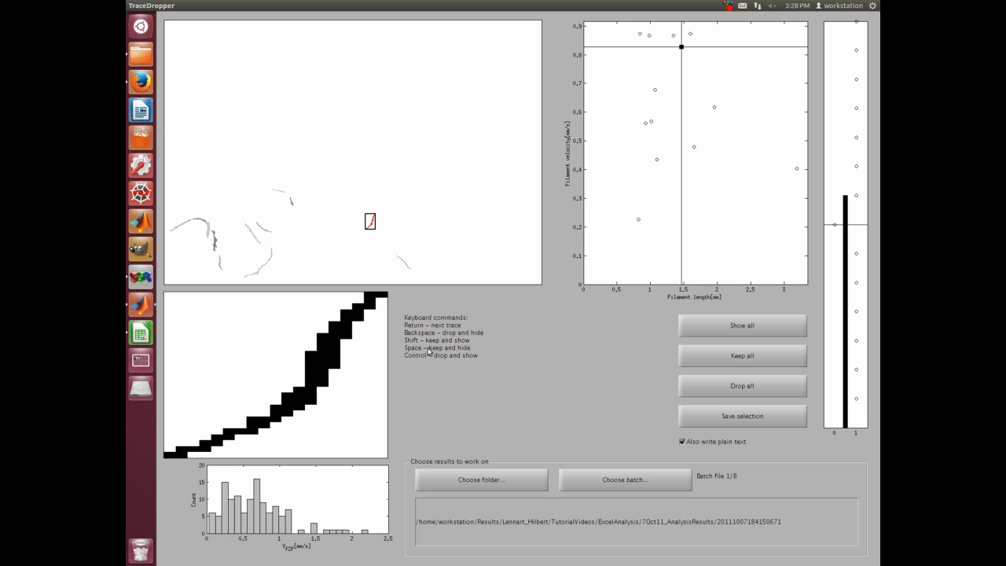
Keep and hide the remaining traces of batch file 1 one by one, and advance to batch file 2
key("space")
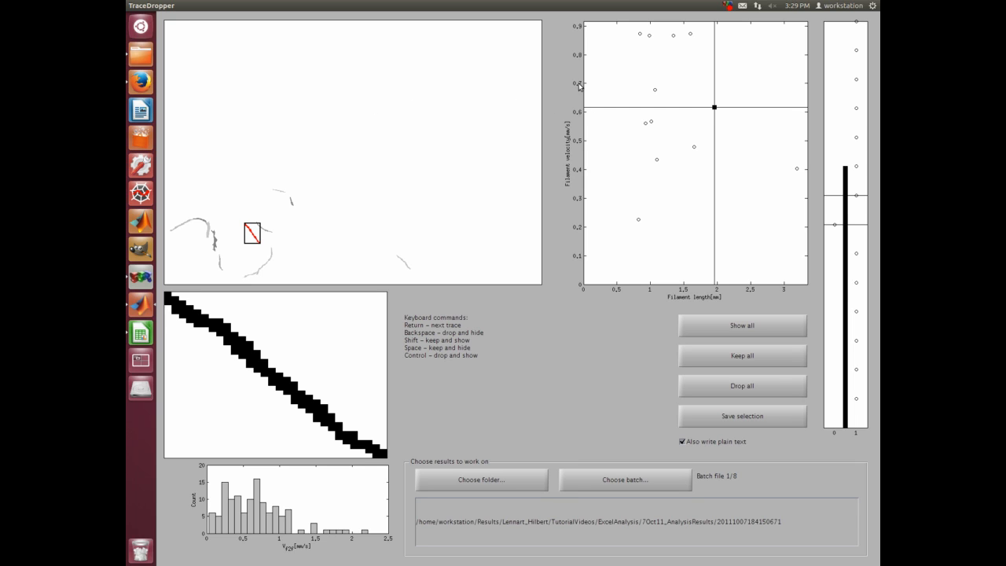
key("space")
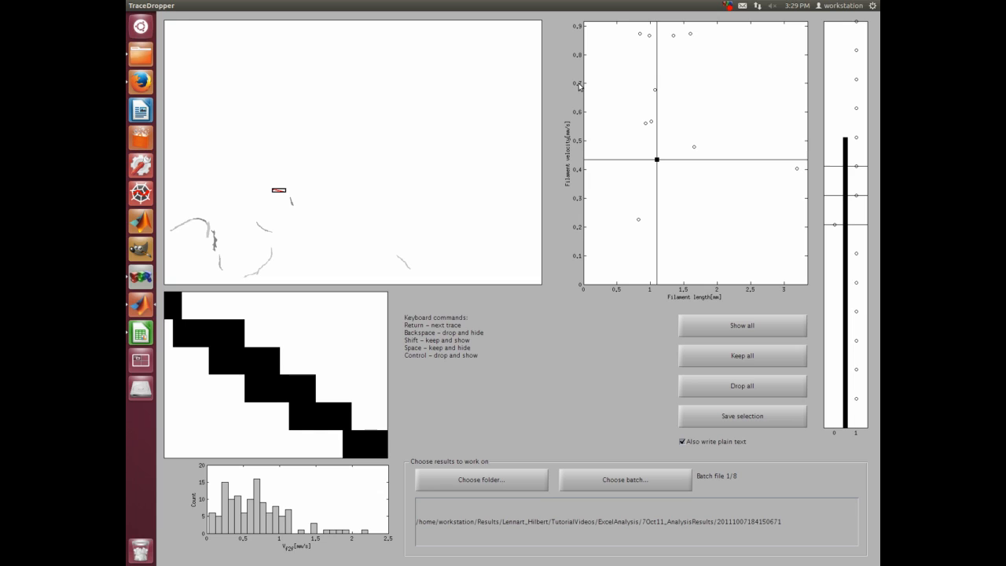
key("space")
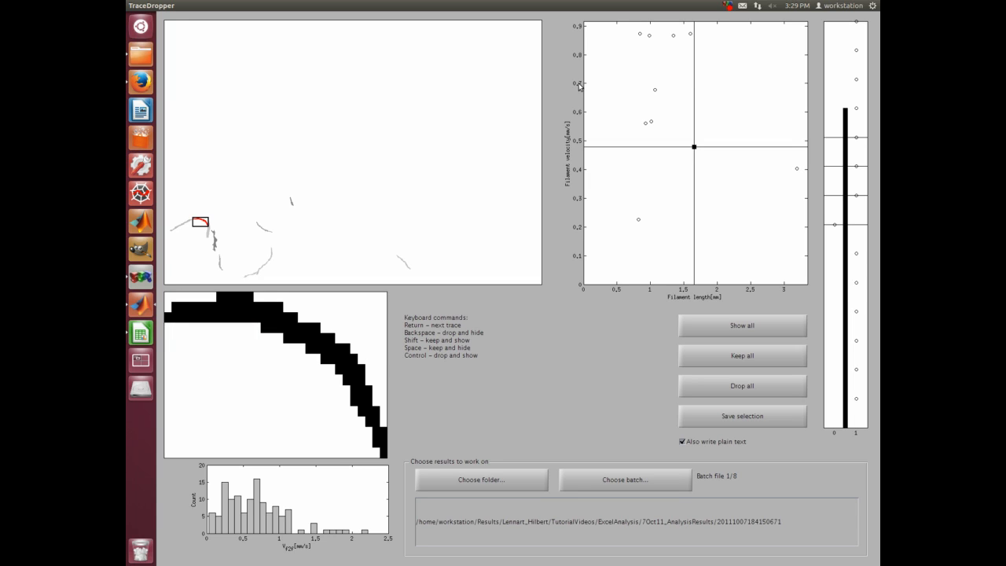
key("space")
key("space")
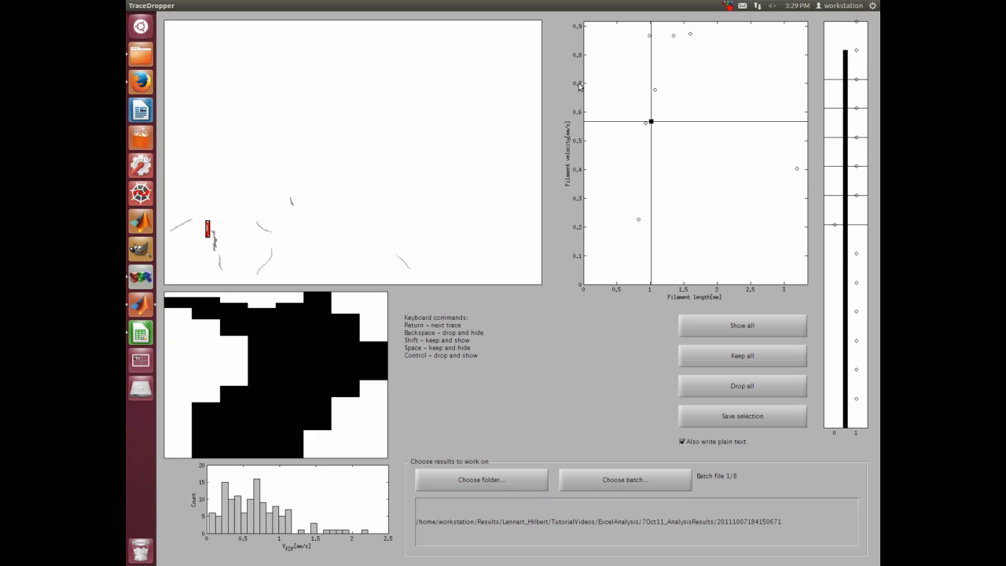
key("space")
key("space")
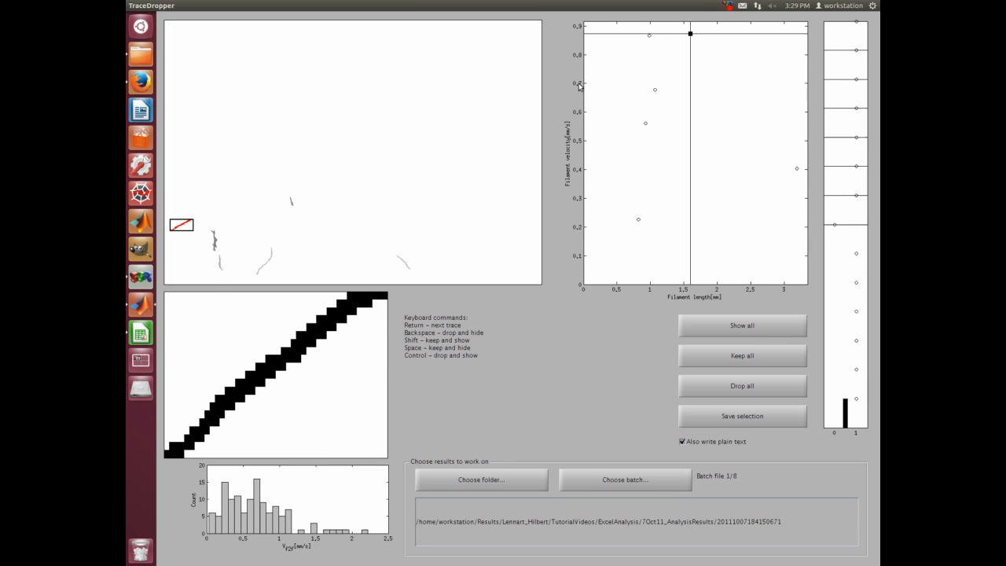
key("space")
key("space")
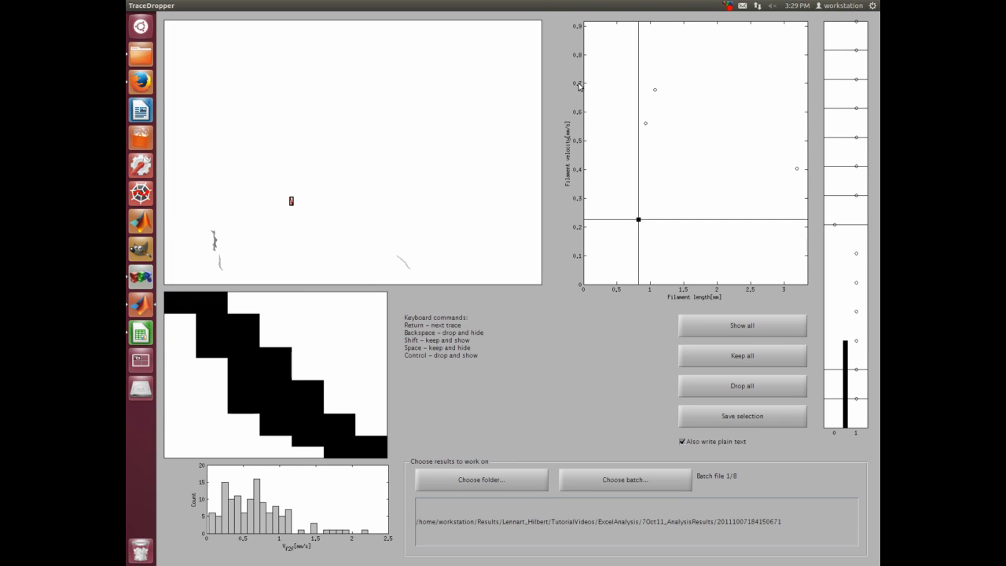
key("space")
key("space")
key("space")
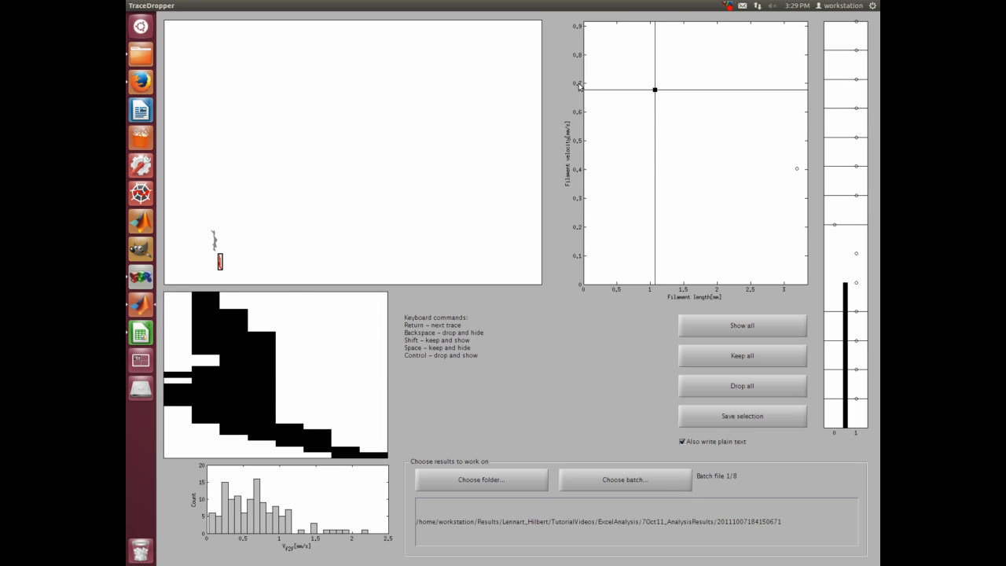
key("space")
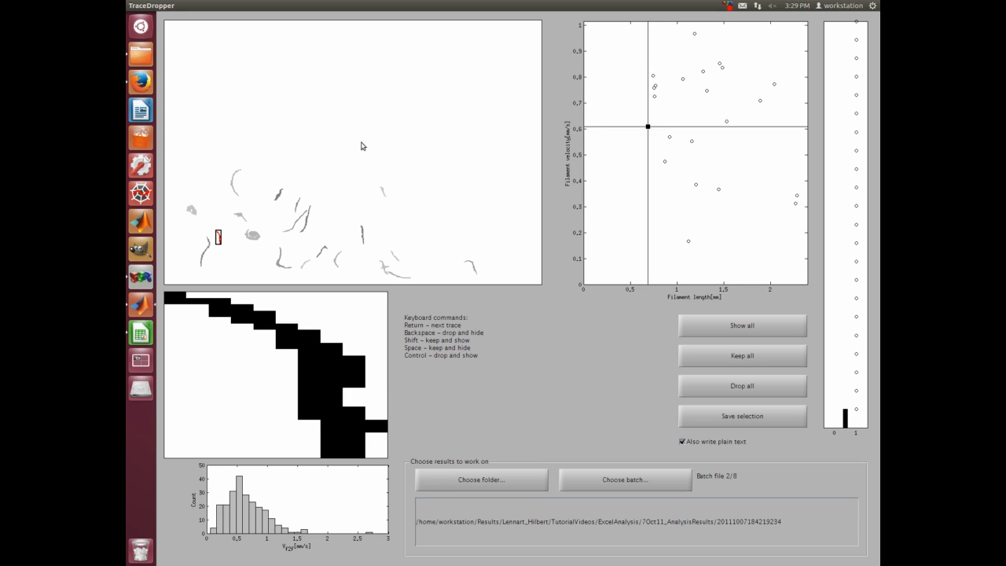
Sort the first nine traces of batch file 2, keeping the smooth ones and dropping the two round blobs and the small crossed trace
key("space")
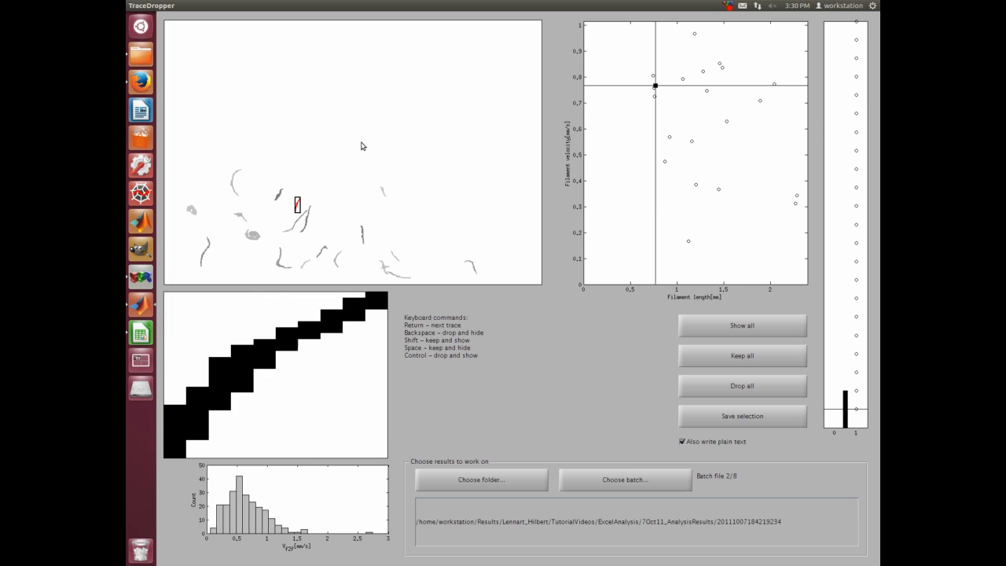
key("space")
key("space")
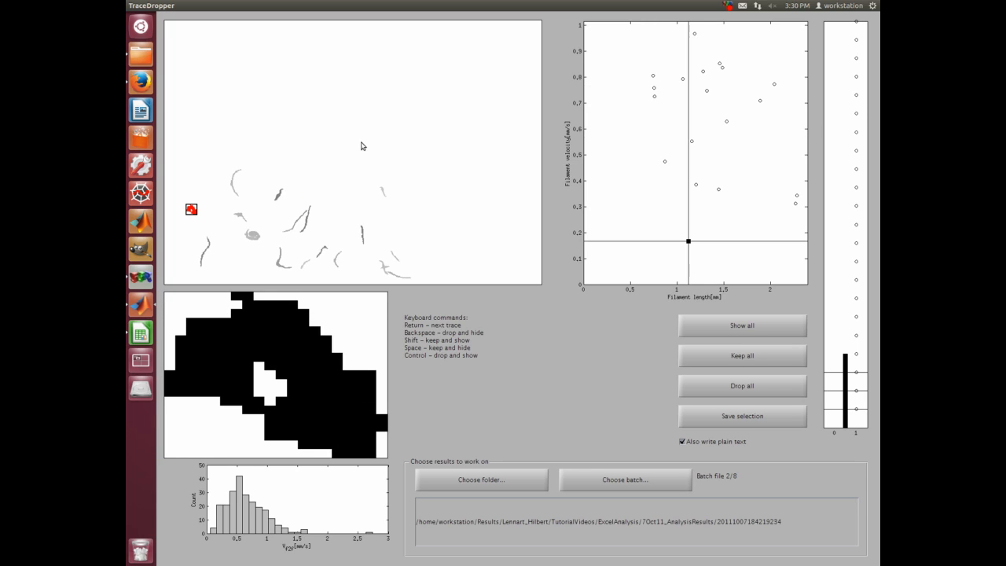
key("space")
key("ctrl")
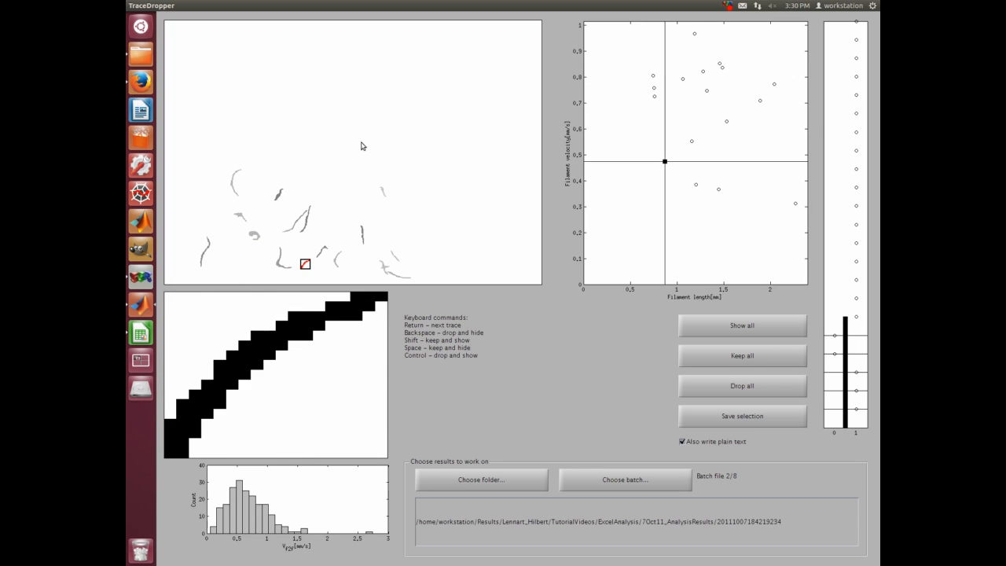
key("space")
key("shift")
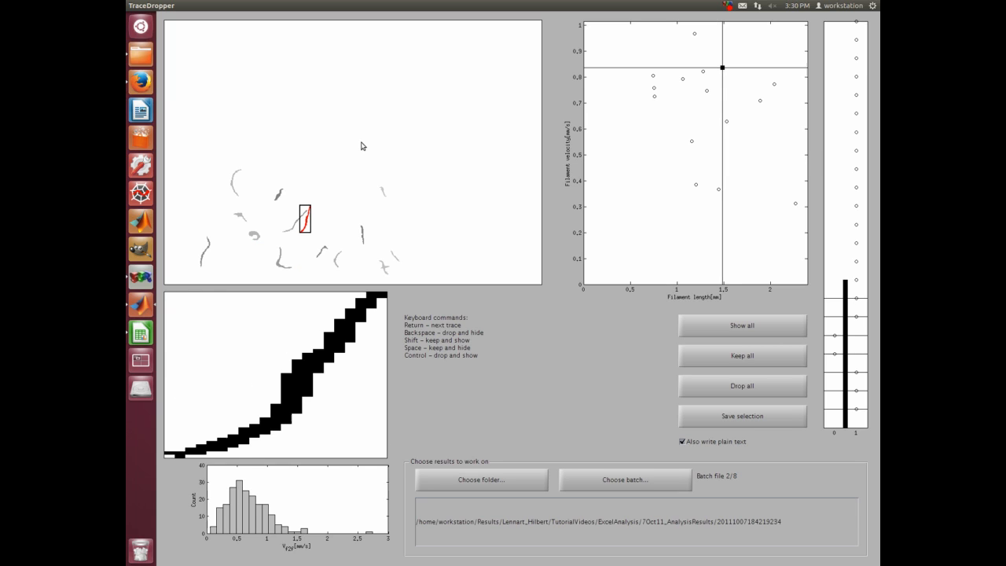
key("shift")
key("BackSpace")
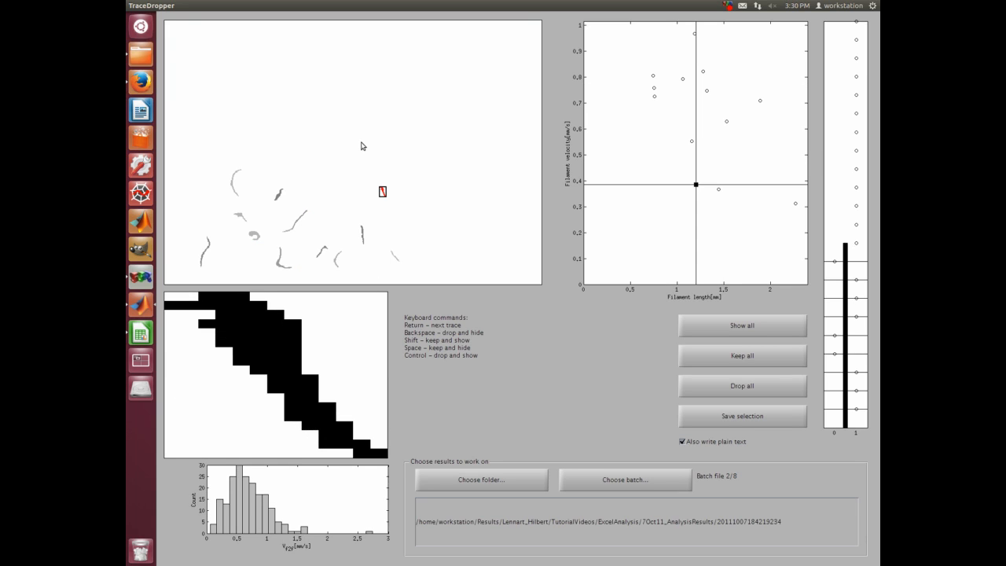
Sort the next seven traces of batch file 2, dropping only the fourth of them and keeping the other six
key("space")
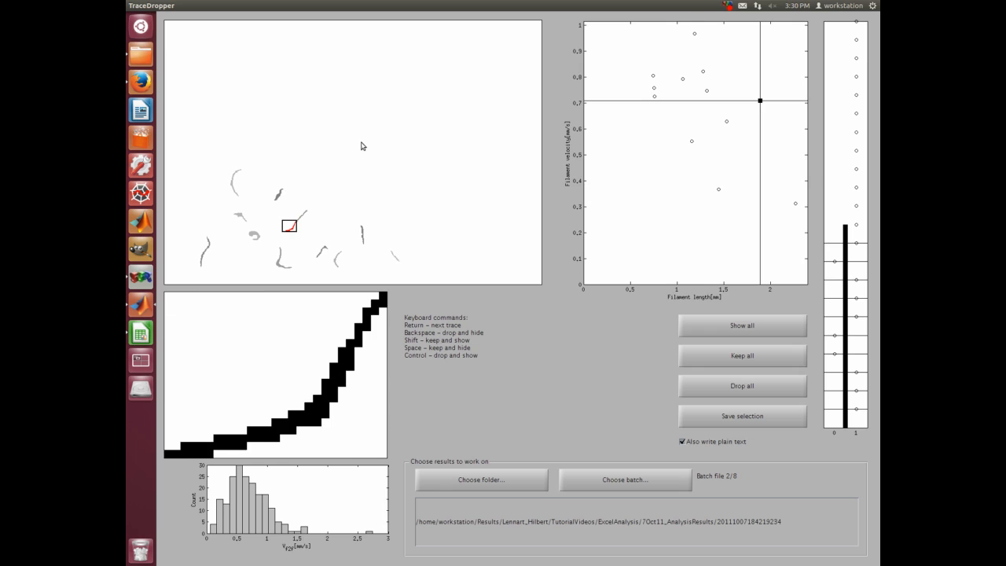
key("shift")
key("space")
key("space")
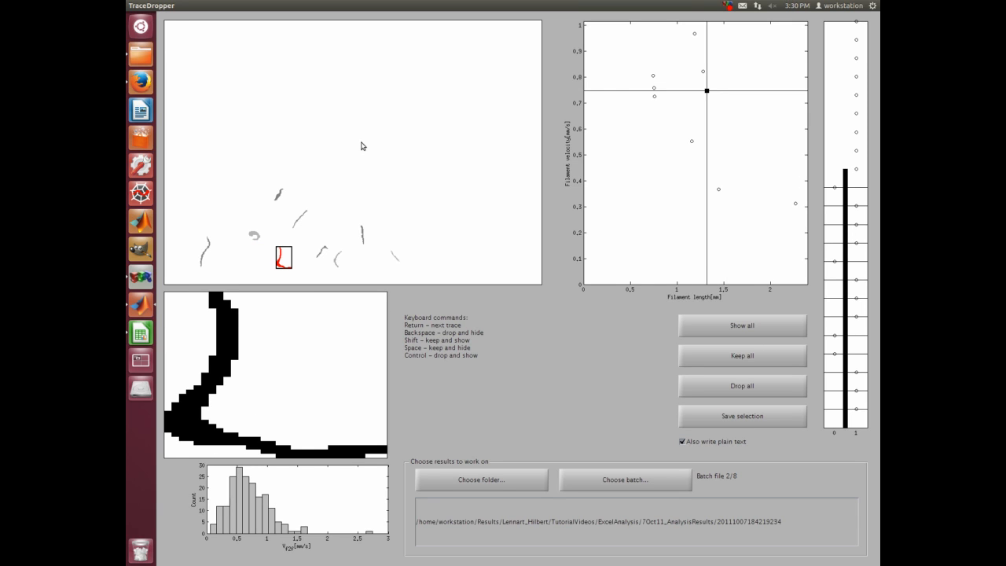
key("space")
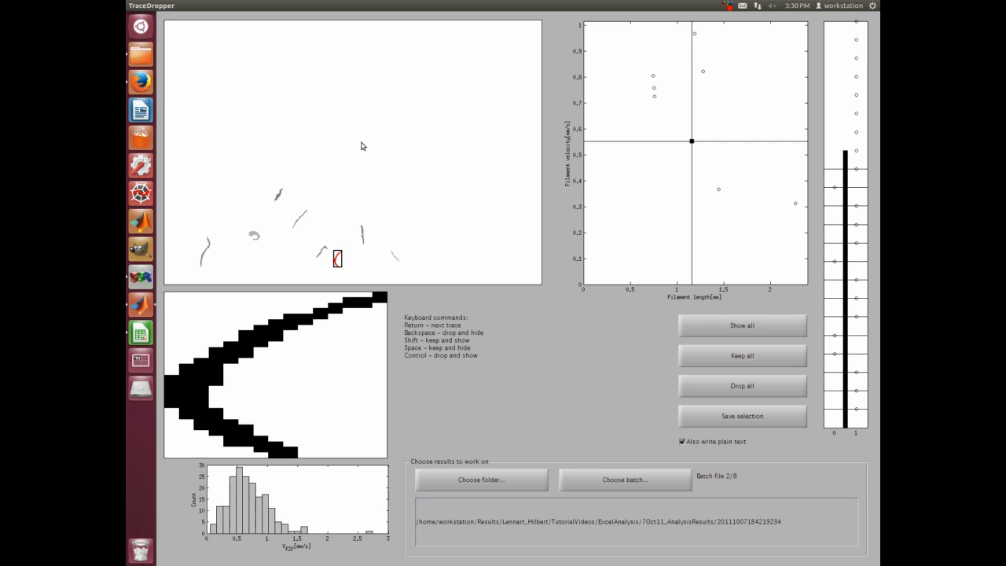
key("space")
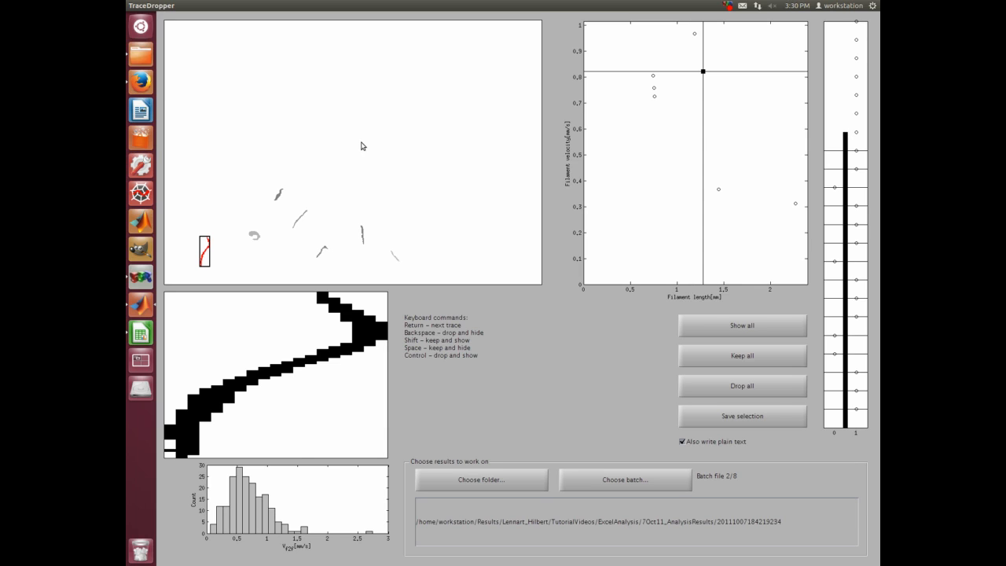
key("space")
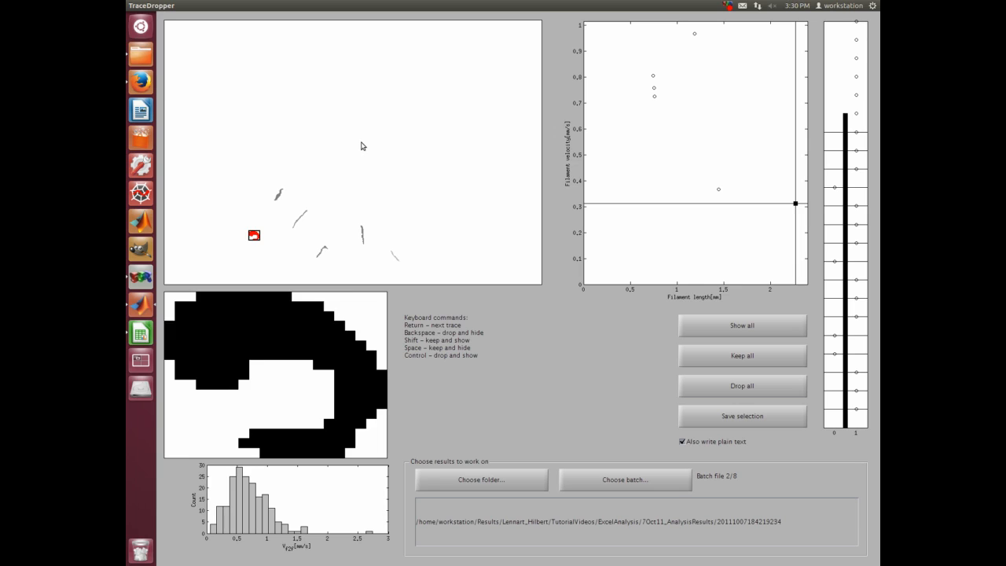
Sort the last six traces of batch file 2, dropping the curled blob and the irregular traces, and advance to batch file 3
key("space")
key("space")
key("space")
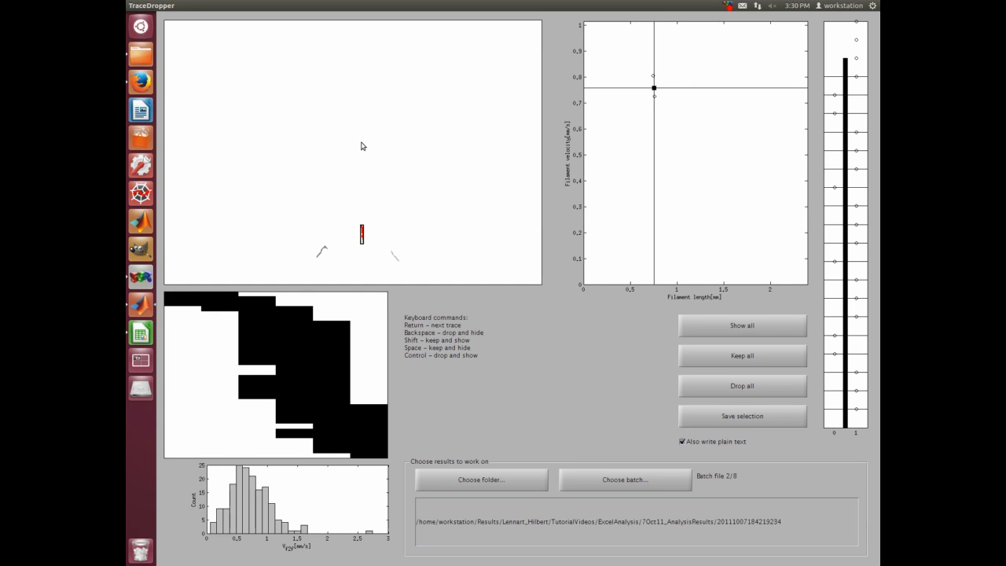
key("space")
key("space")
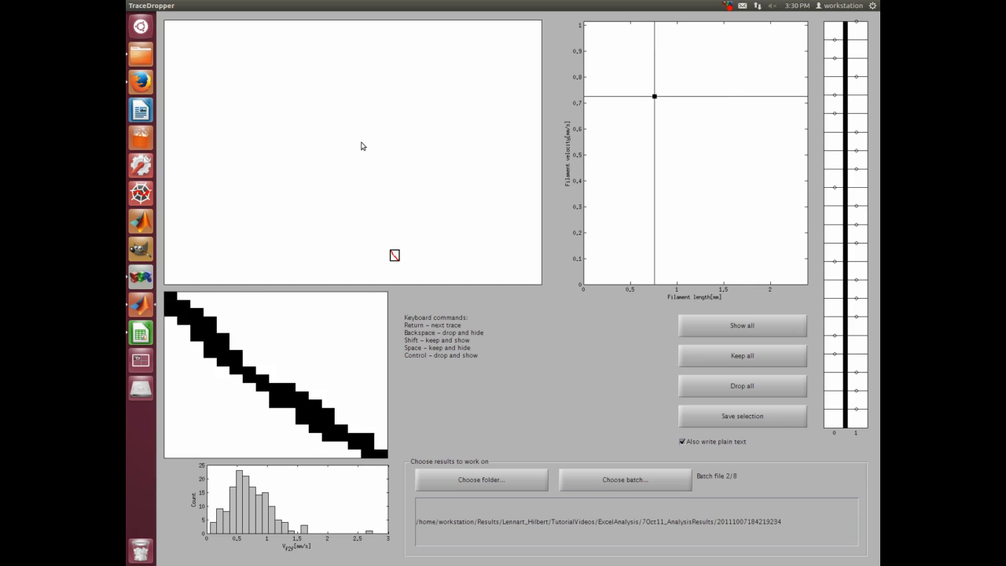
key("space")
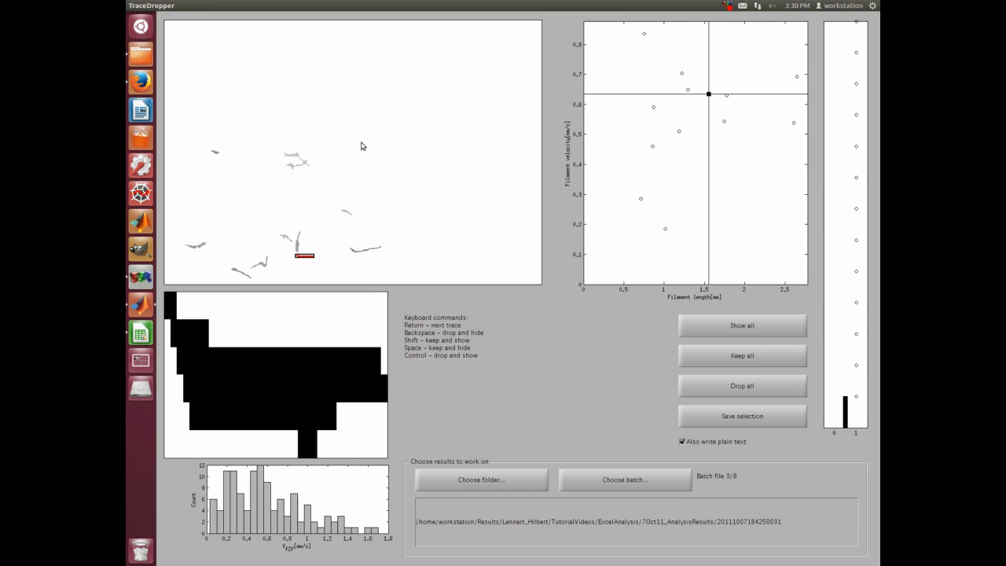
Sort the first six traces of batch file 3, keeping the first, fourth and sixth and dropping the second, third and fifth
key("space")
key("space")
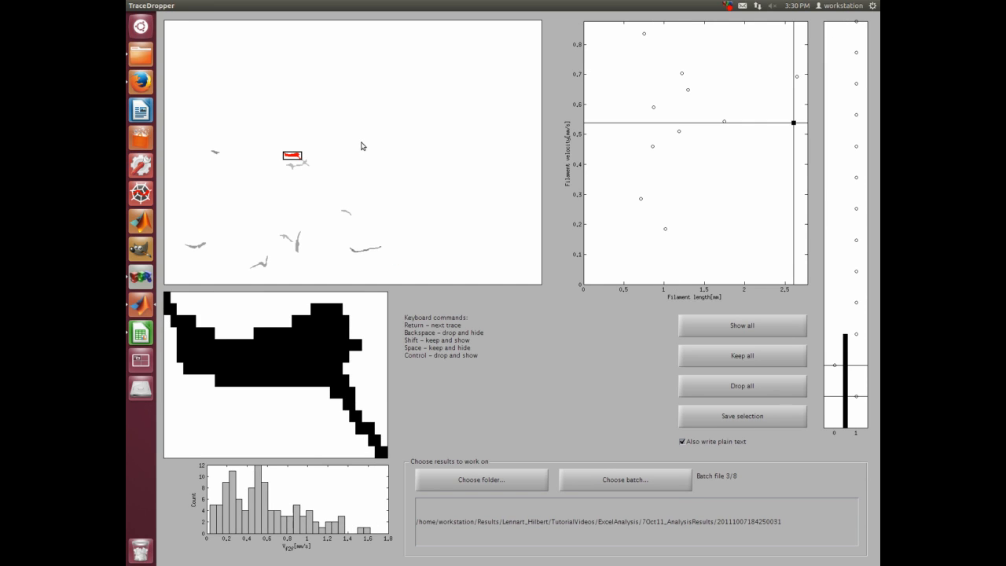
key("space")
key("space")
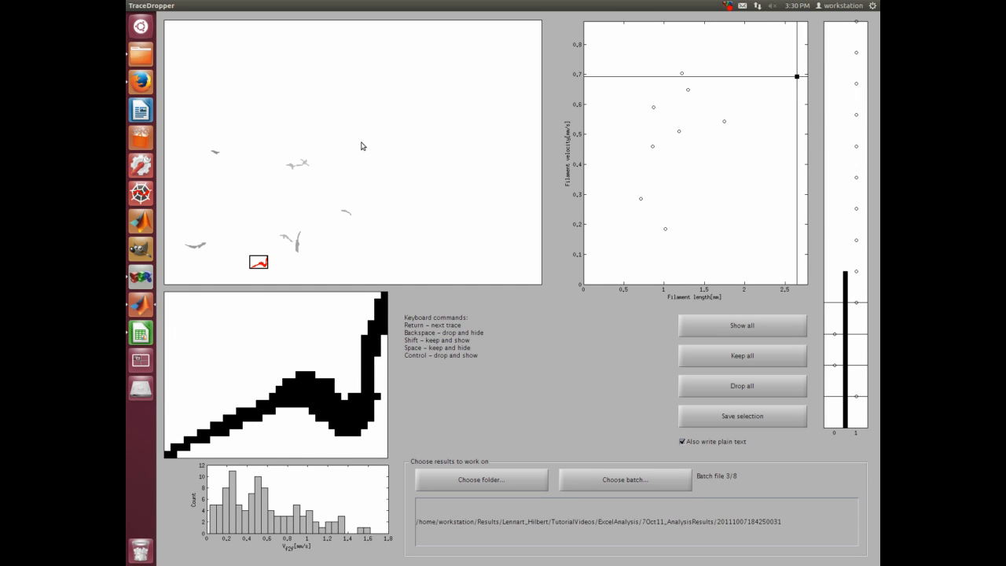
key("space")
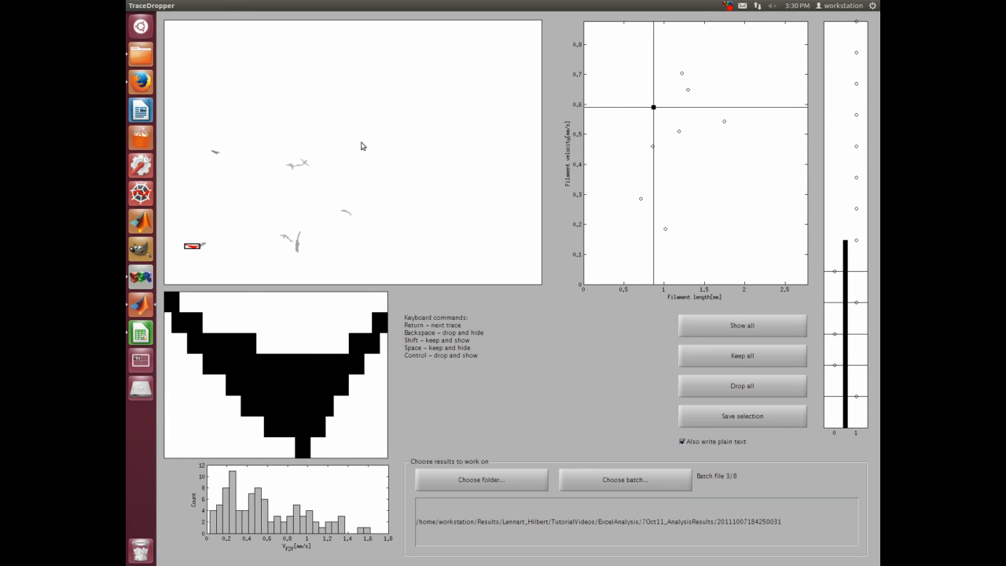
key("shift")
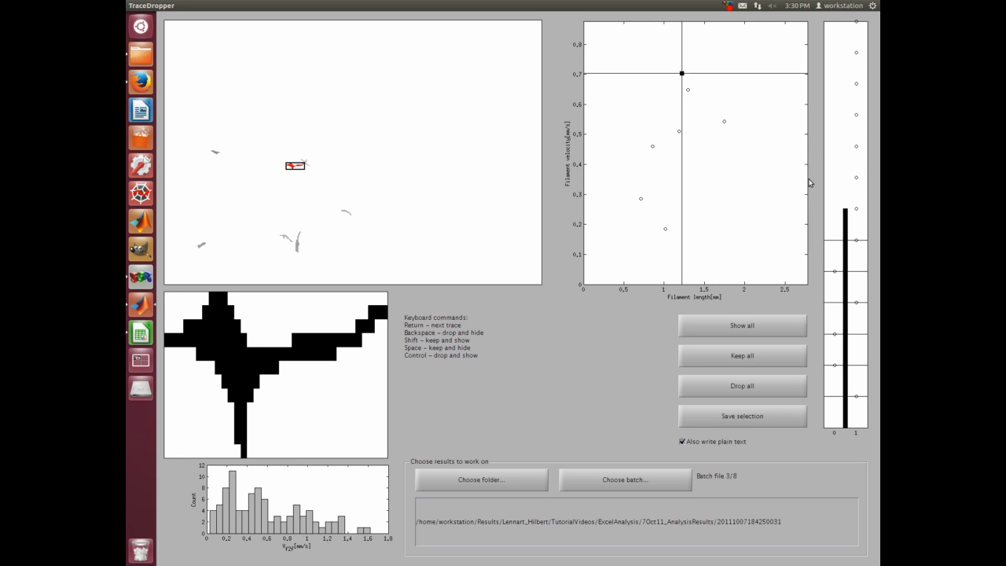
Sort the last seven traces of batch file 3, dropping the first, second and fourth of them, and advance to batch file 4
key("BackSpace")
key("BackSpace")
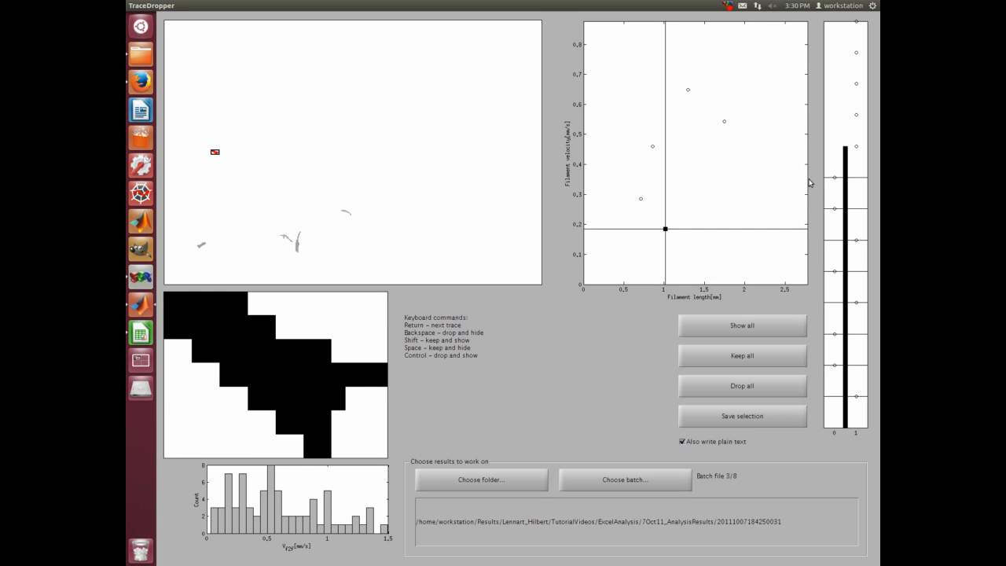
key("BackSpace")
key("BackSpace")
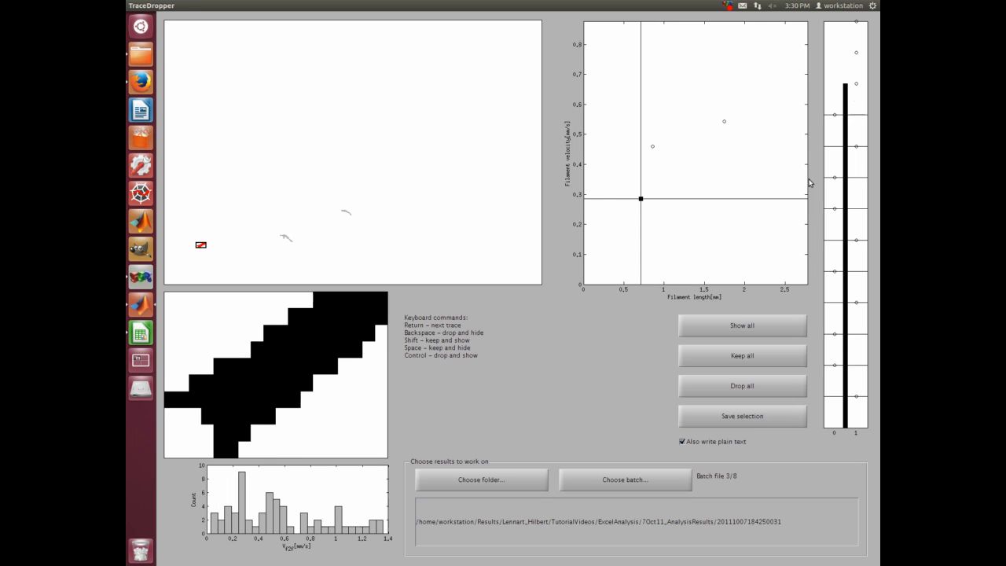
key("BackSpace")
key("BackSpace")
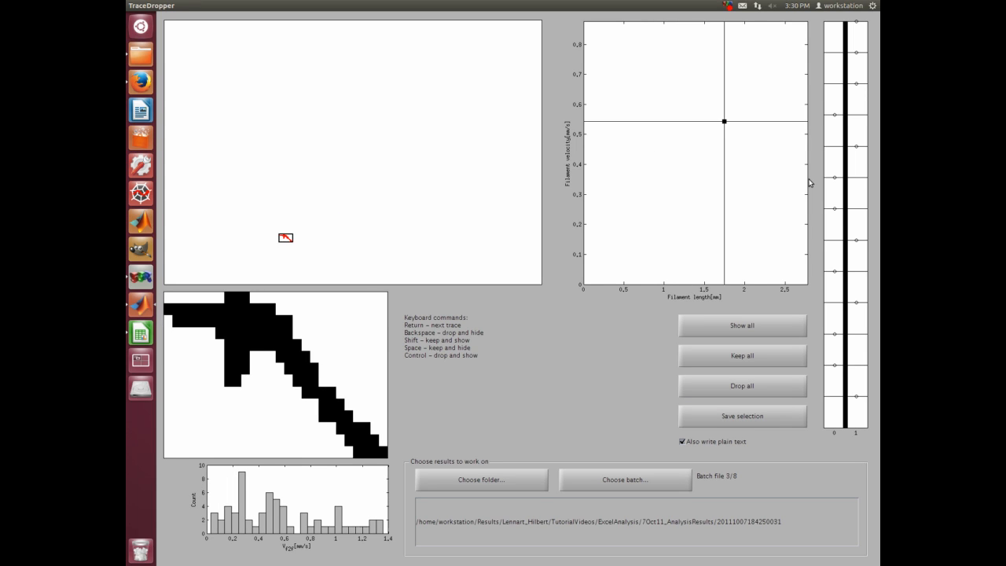
key("BackSpace")
Keep and hide the first four traces of batch file 4 one by one
key("BackSpace")
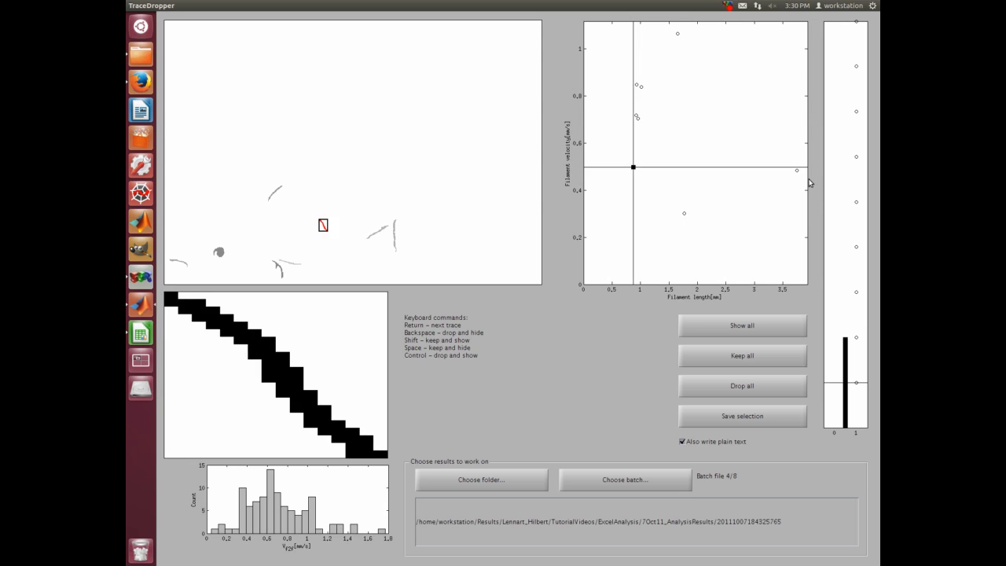
key("BackSpace")
key("BackSpace")
key("BackSpace")
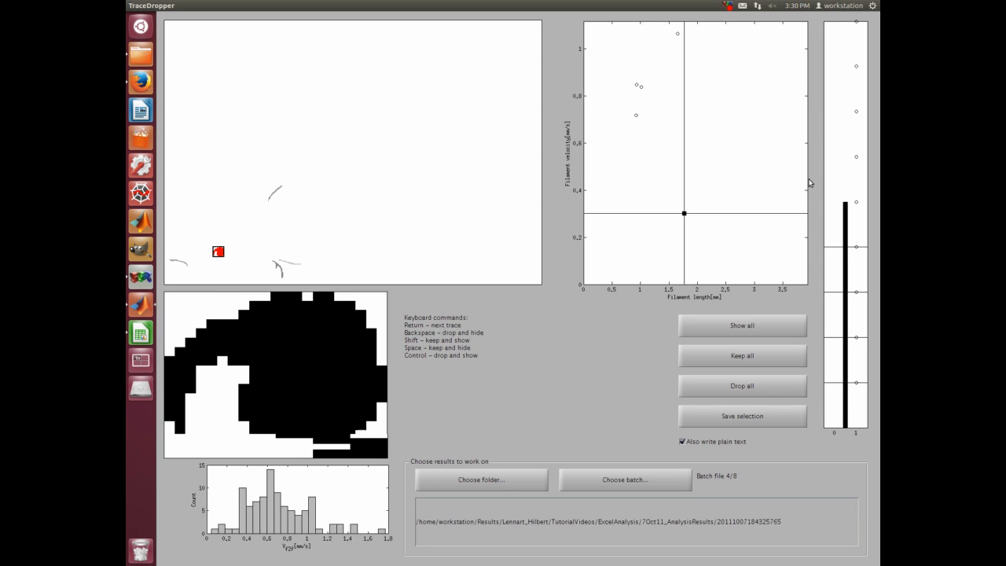
Sort the last five traces of batch file 4, dropping the round blob and the dark hooked one, and drop the first trace of batch file 5
key("BackSpace")
key("BackSpace")
key("BackSpace")
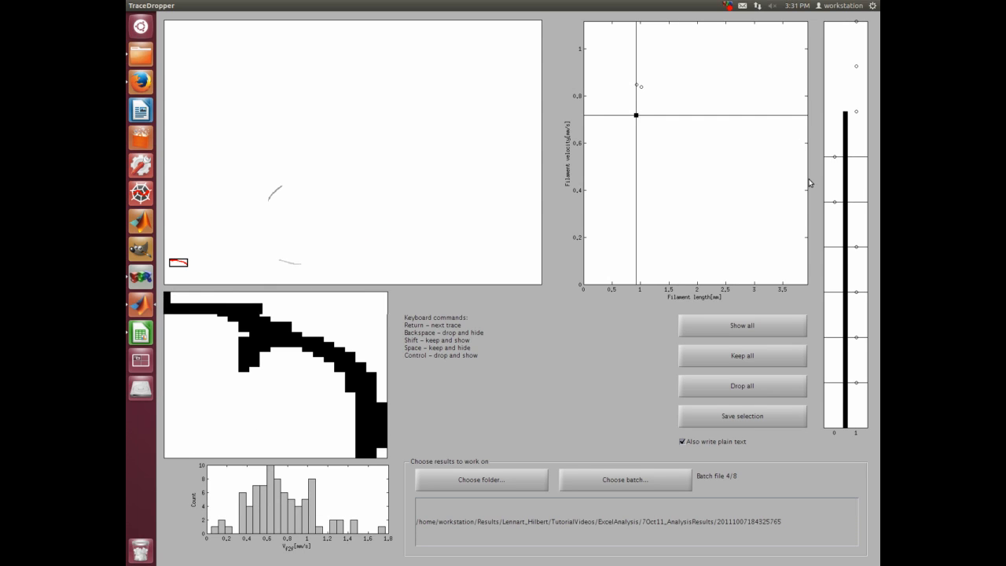
key("BackSpace")
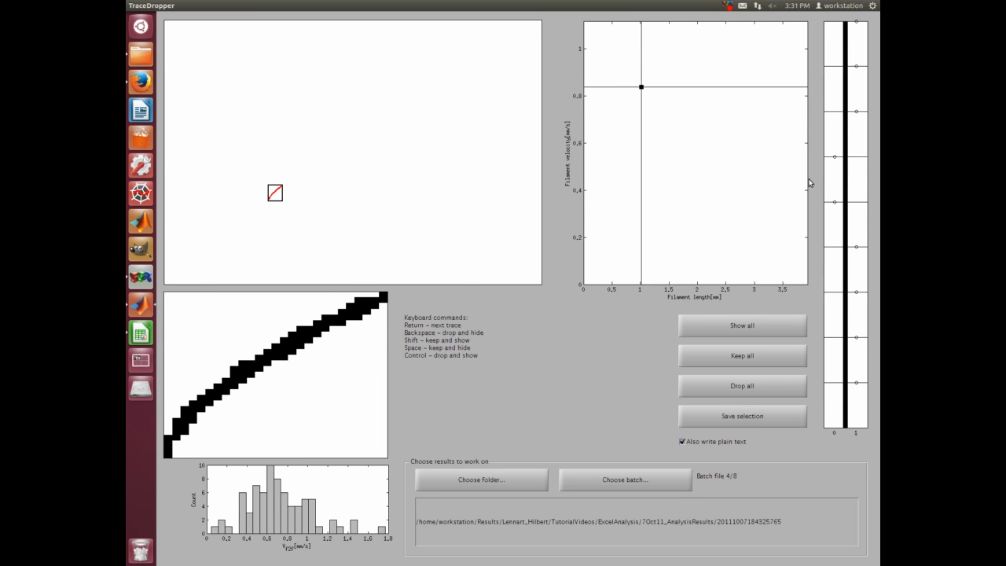
key("BackSpace")
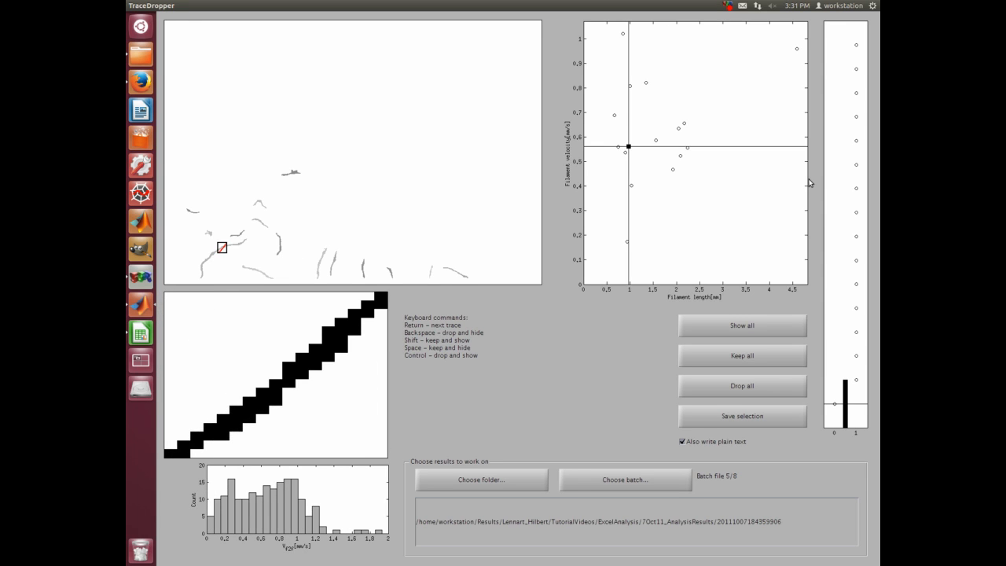
Keep and hide the second to ninth traces of batch file 5 one by one
key("shift")
key("BackSpace")
key("BackSpace")
key("BackSpace")
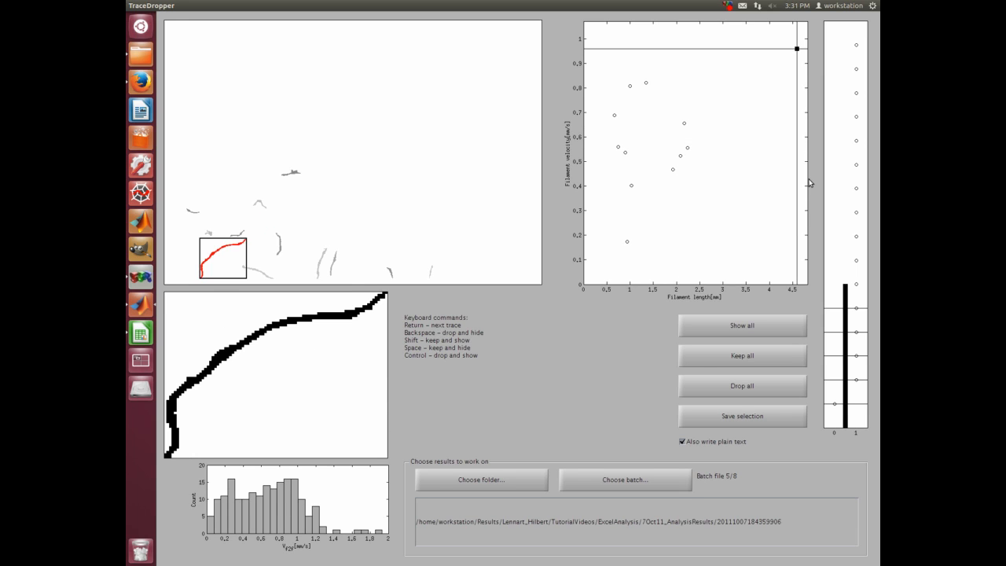
key("BackSpace")
key("BackSpace")
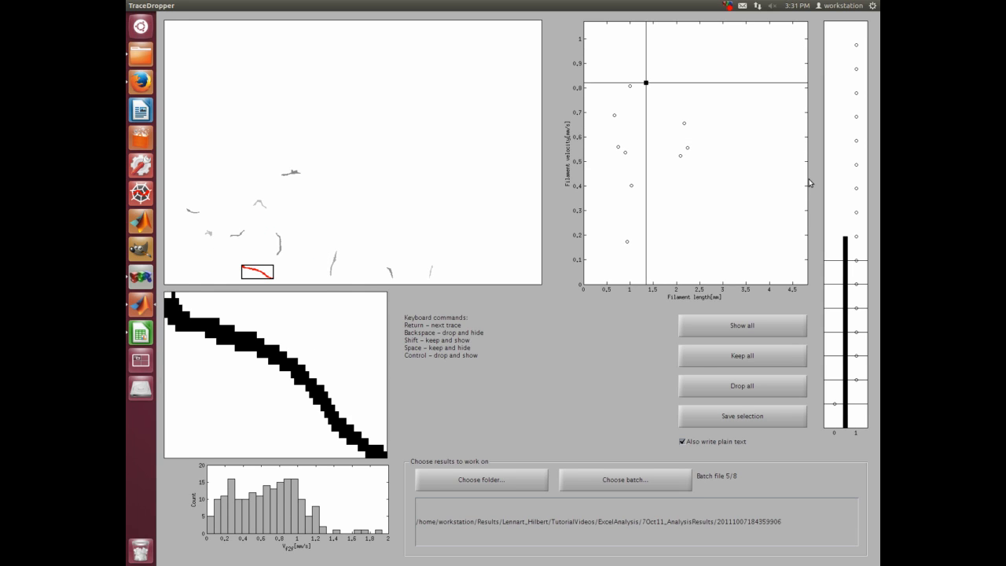
key("BackSpace")
key("BackSpace")
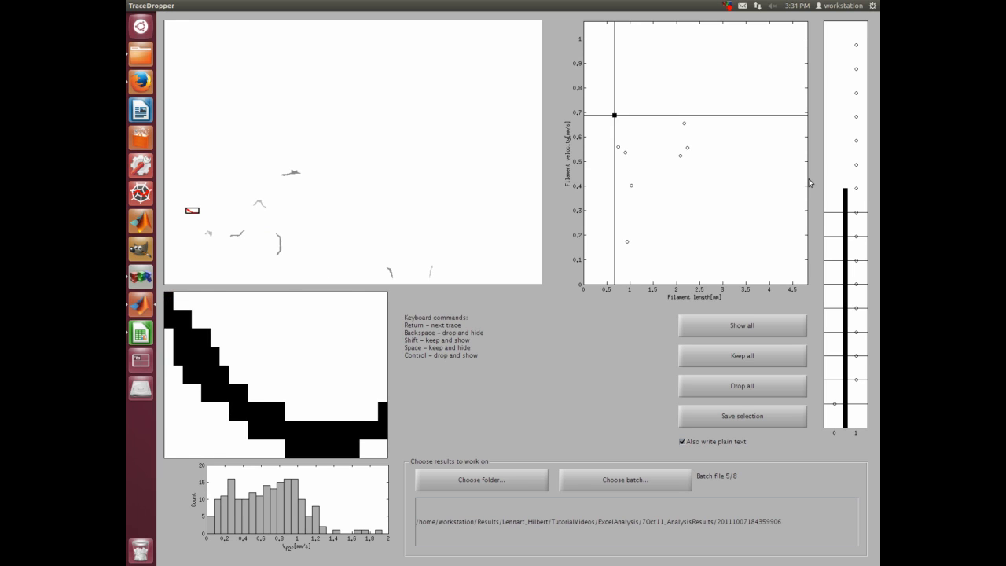
Sort the last eight traces of batch file 5, dropping the second and fourth of them, and advance to batch file 6
key("BackSpace")
key("BackSpace")
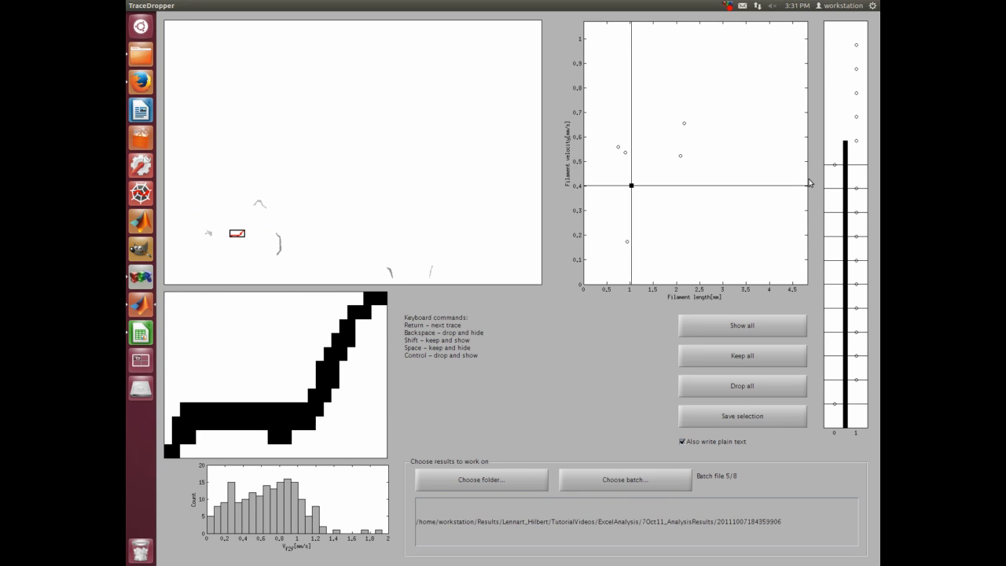
key("BackSpace")
key("BackSpace")
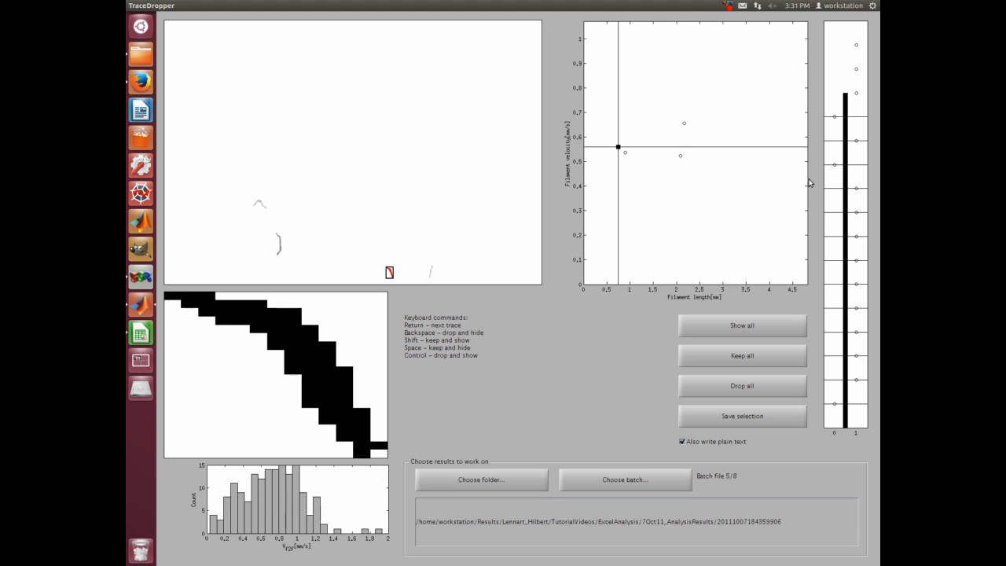
key("BackSpace")
key("BackSpace")
key("BackSpace")
key("BackSpace")
Sort the first eight traces of batch file 6, dropping only the fifth and keeping the other seven
key("BackSpace")
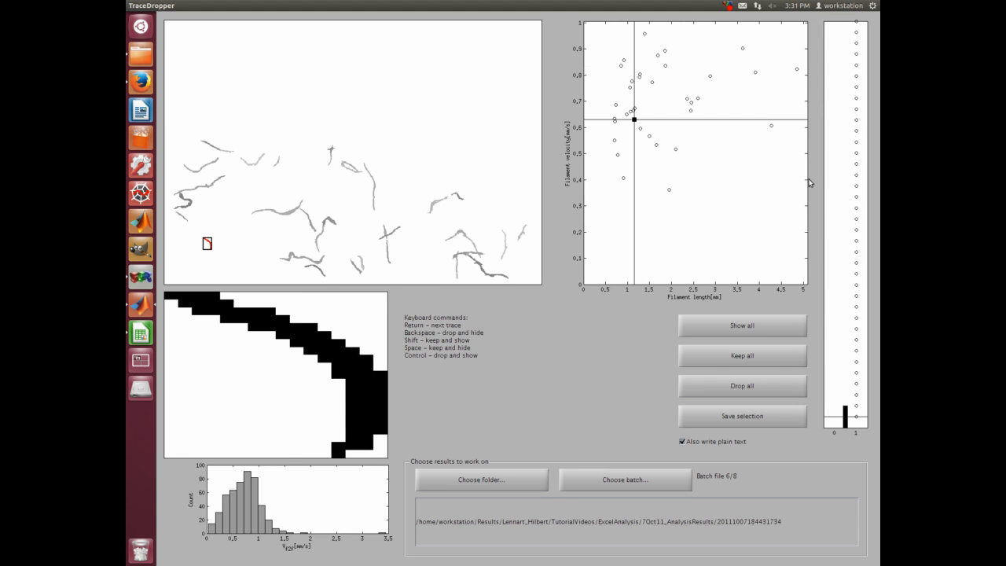
key("BackSpace")
key("BackSpace")
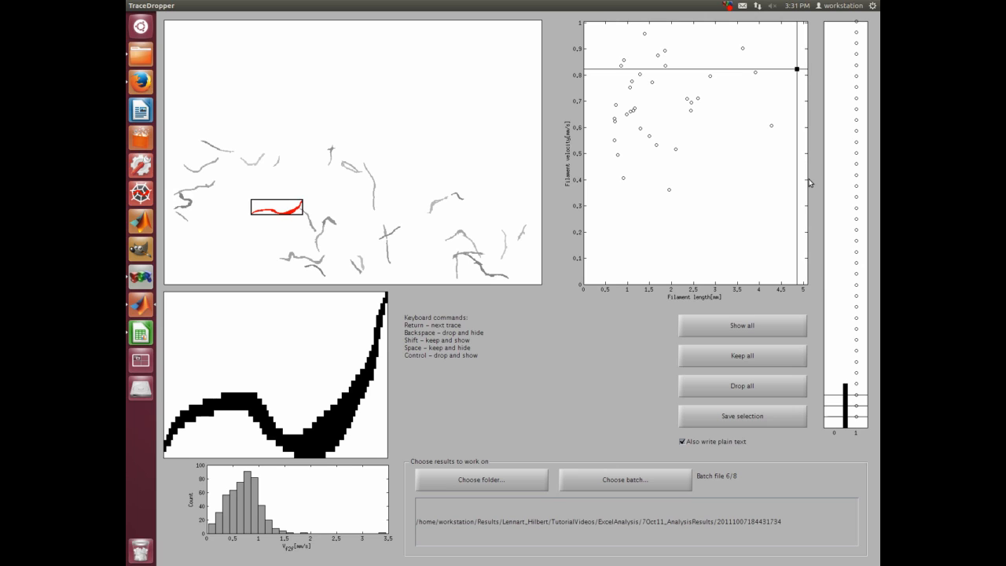
key("BackSpace")
key("BackSpace")
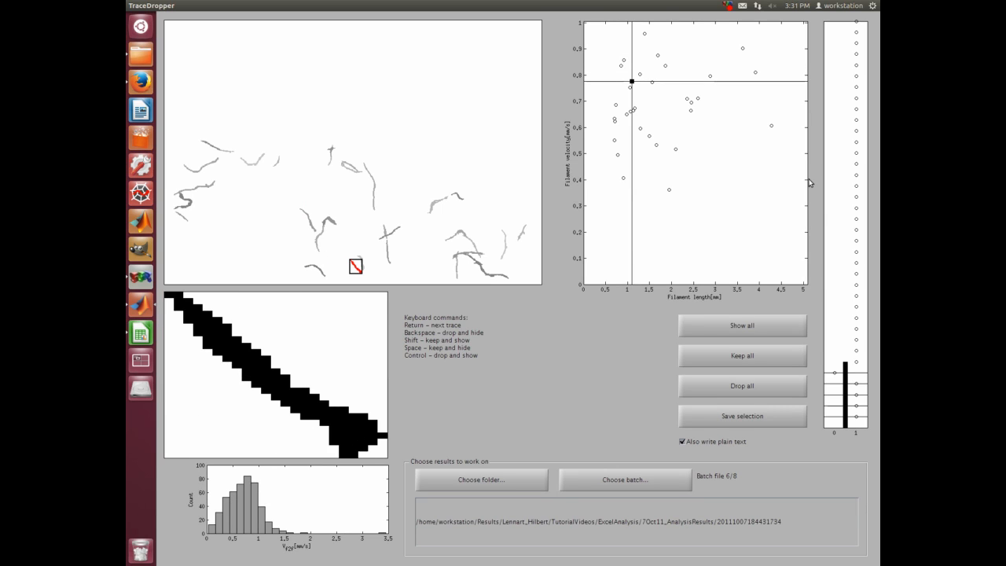
key("BackSpace")
key("BackSpace")
key("BackSpace")
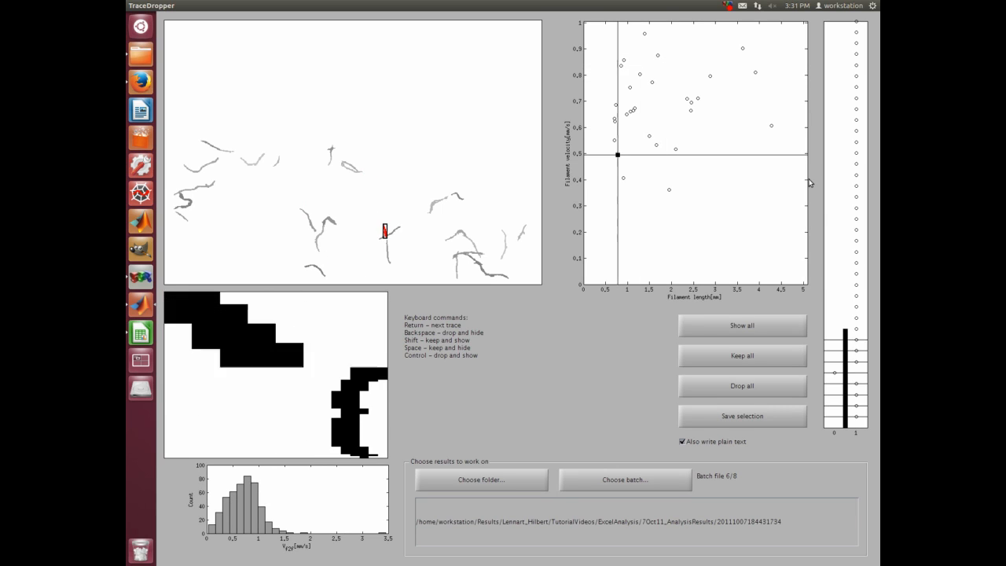
Sort the ninth to seventeenth traces of batch file 6, dropping the eleventh, twelfth, sixteenth and seventeenth and keeping the rest
key("BackSpace")
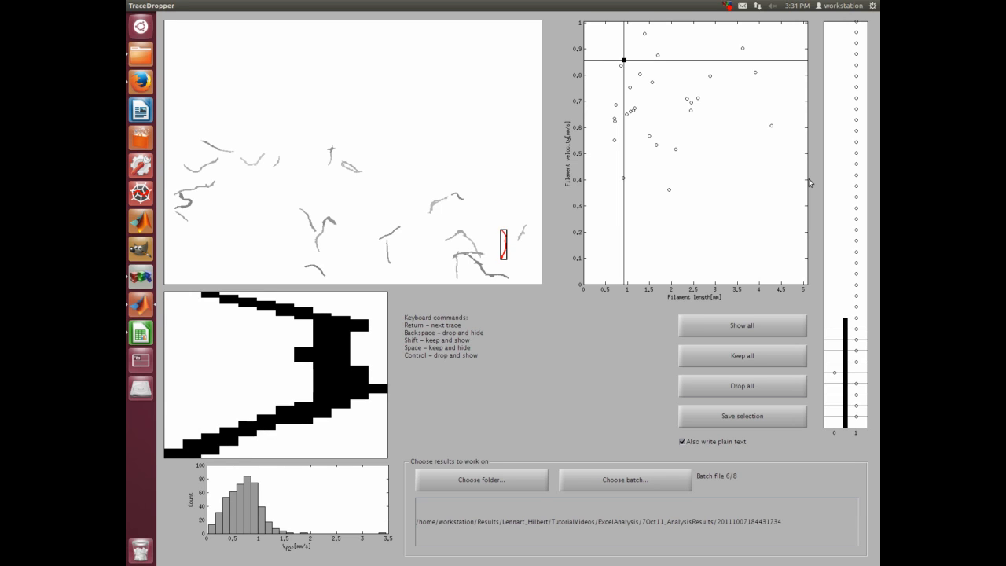
key("BackSpace")
key("BackSpace")
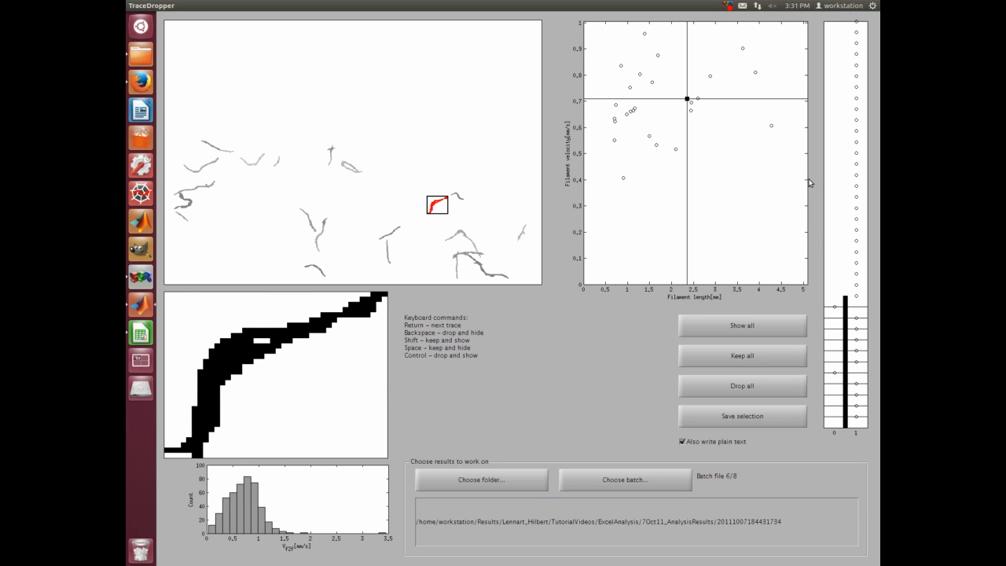
key("BackSpace")
key("BackSpace")
key("BackSpace")
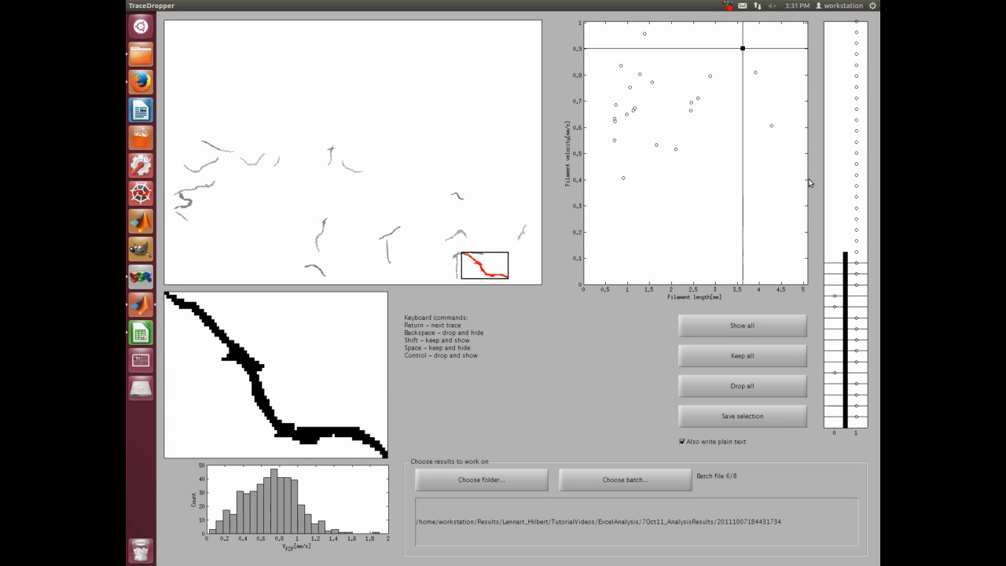
key("ctrl")
key("BackSpace")
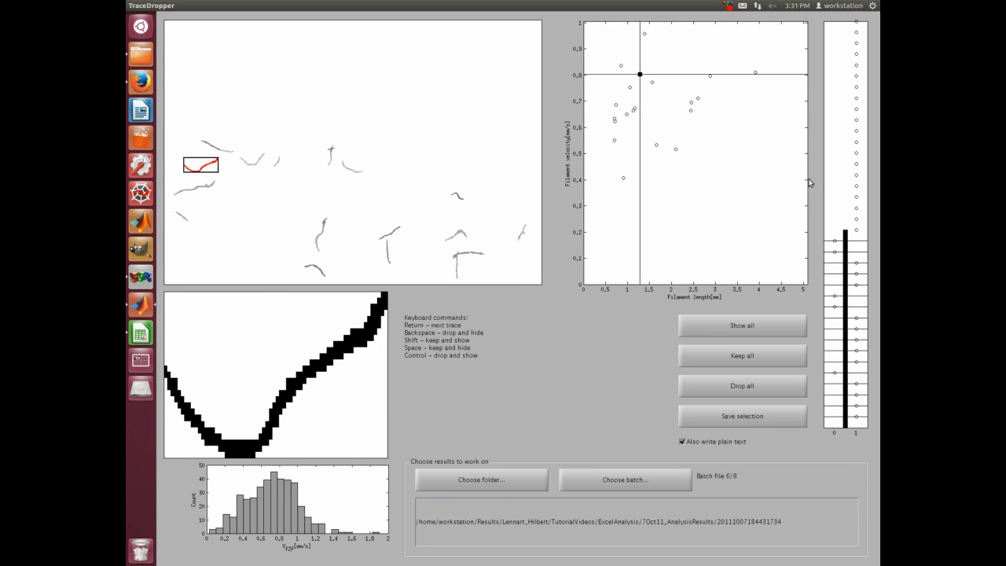
Keep and hide the next five traces of batch file 6, starting with the smooth valley-shaped one
key("space")
key("space")
key("space")
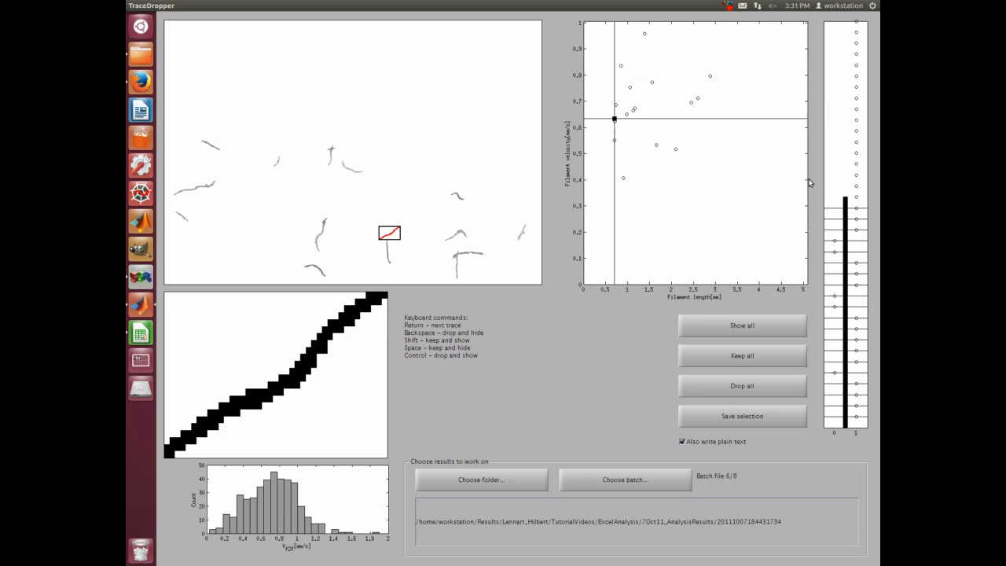
key("space")
key("space")
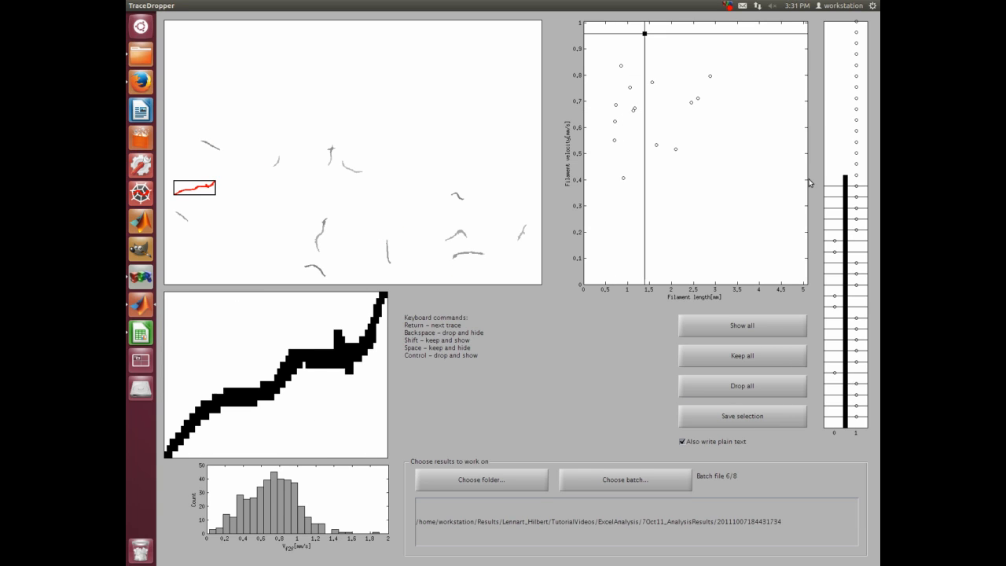
Sort the next seven traces of batch file 6, dropping the first, fourth and seventh of them and keeping the other four
key("BackSpace")
key("BackSpace")
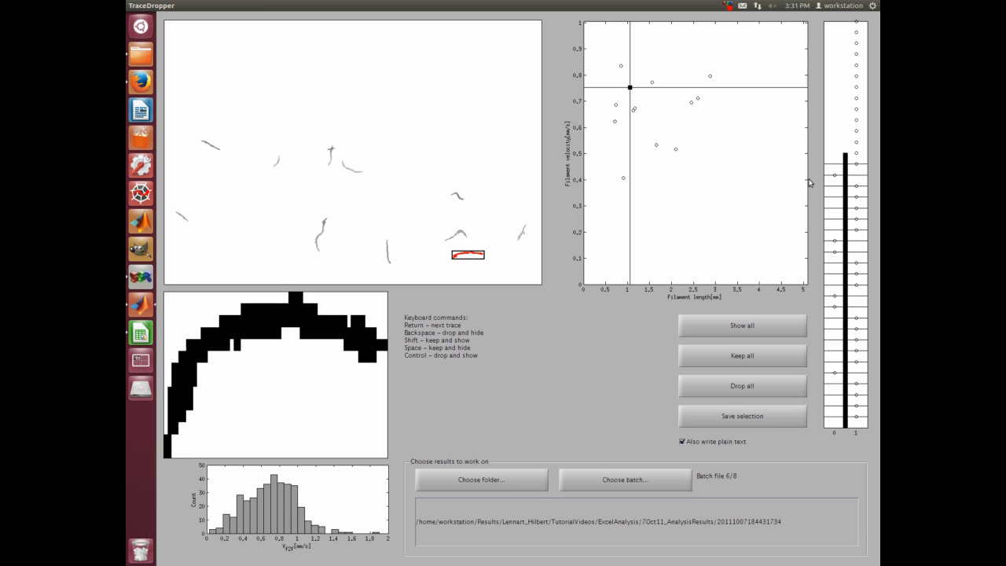
key("BackSpace")
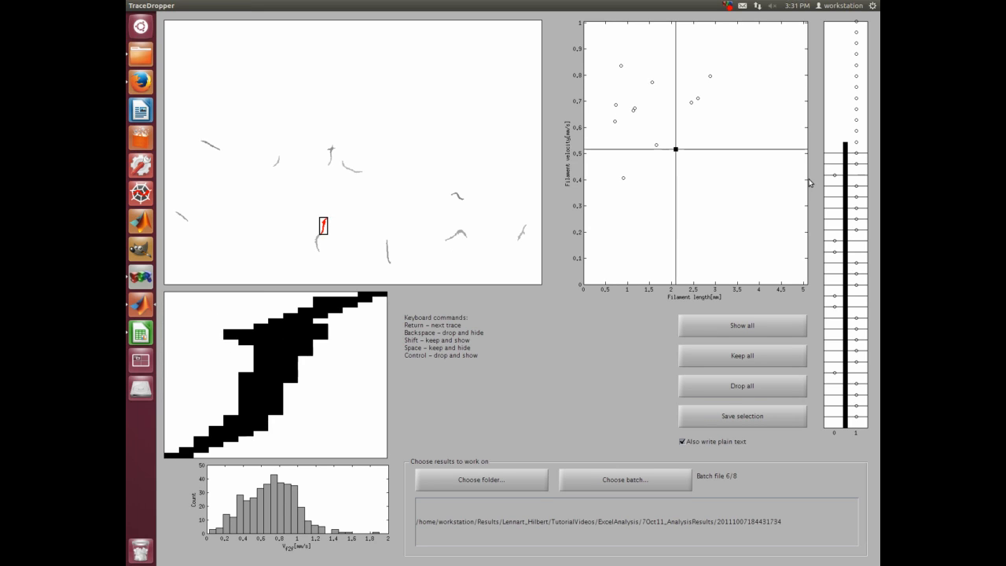
key("BackSpace")
key("BackSpace")
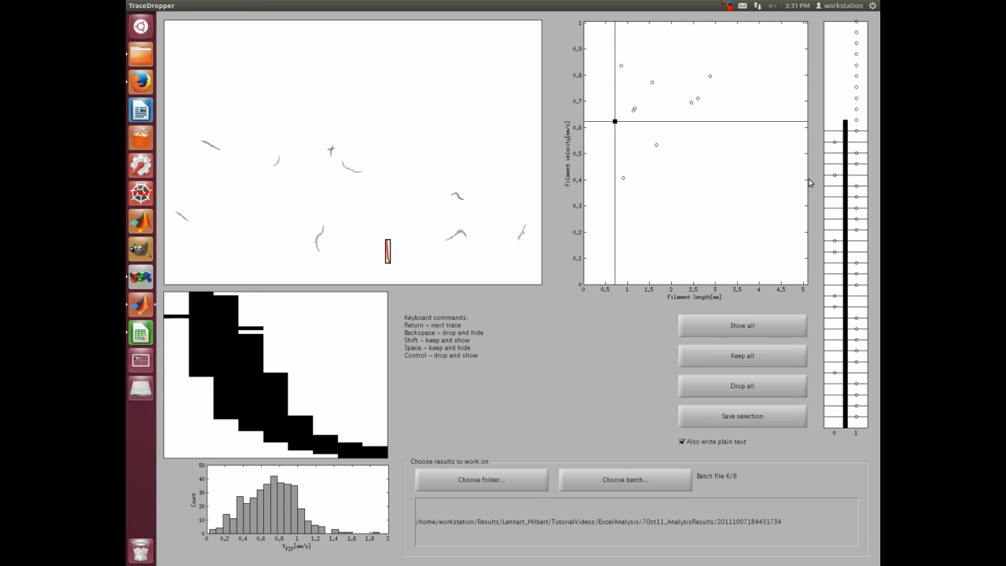
key("BackSpace")
key("BackSpace")
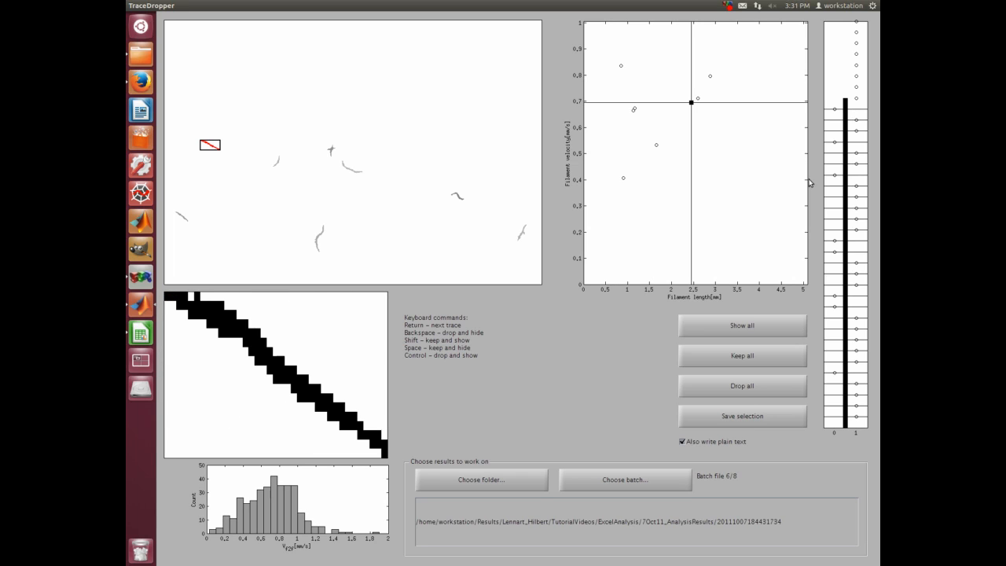
Sort the remaining traces of batch file 6, dropping the crossed one and the branched diagonal one, and advance to batch file 7
key("BackSpace")
key("BackSpace")
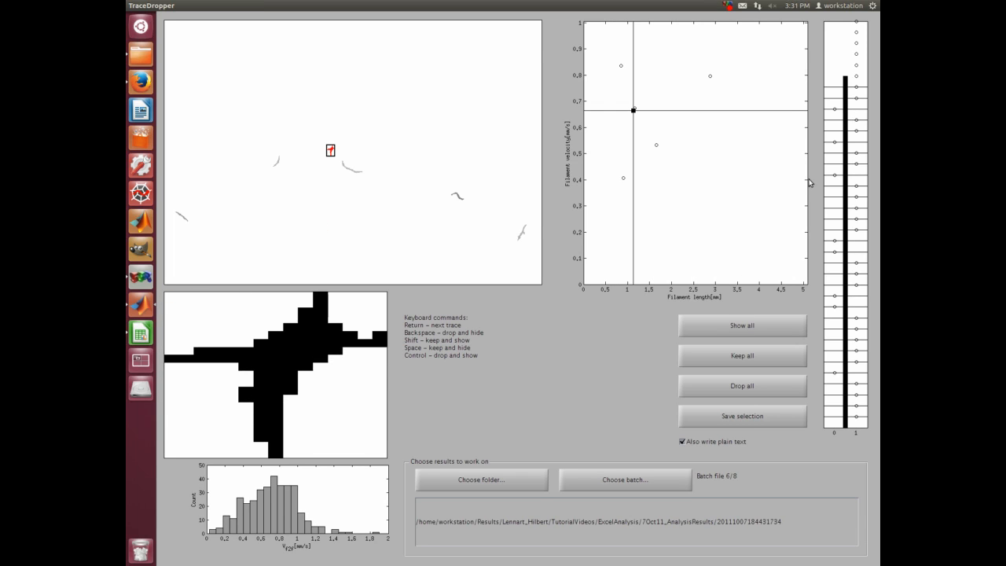
key("space")
key("BackSpace")
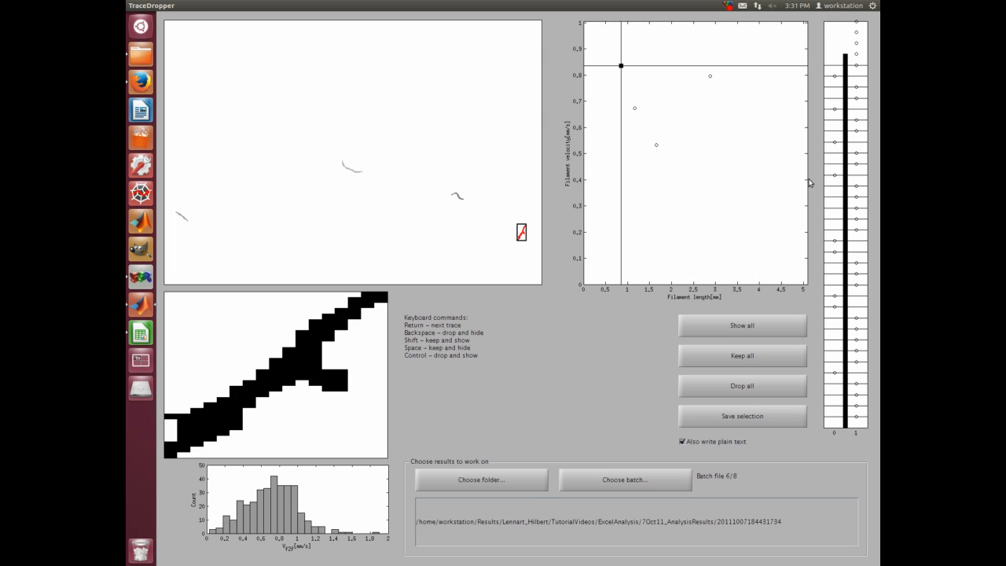
key("BackSpace")
key("space")
key("space")
key("space")
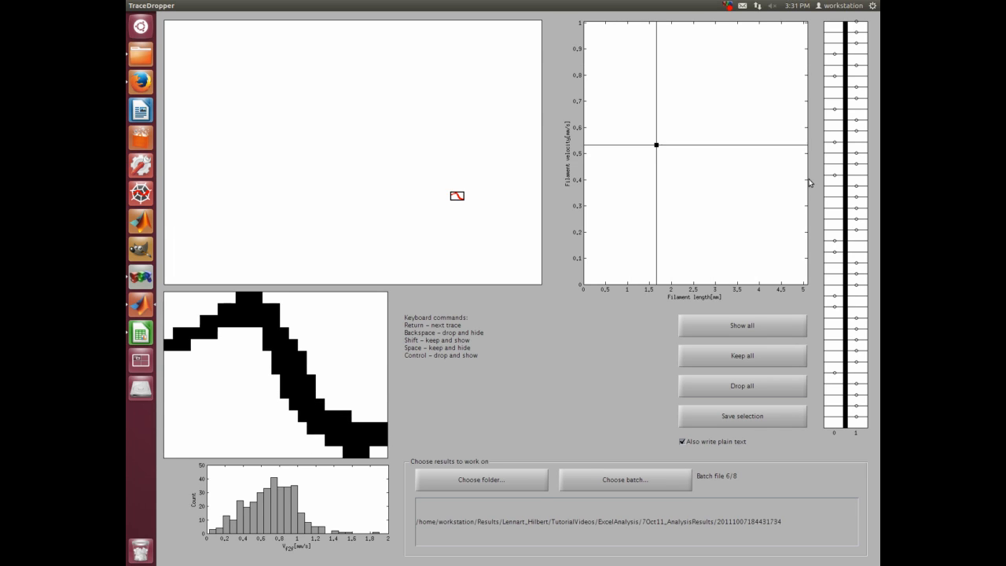
key("space")
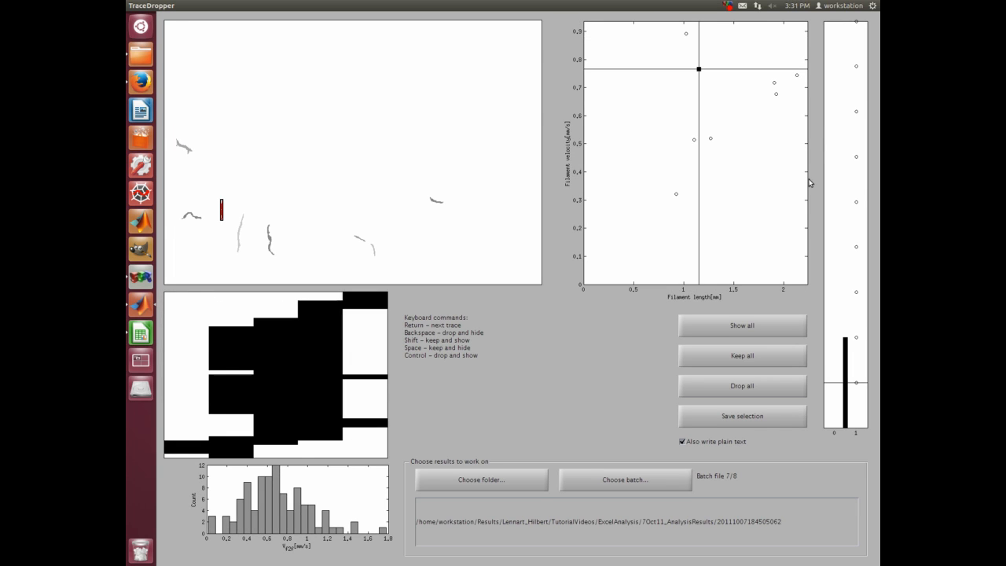
Sort the second to ninth traces of batch file 7, dropping the third and fifth and keeping the rest, and advance to batch file 8
key("space")
key("space")
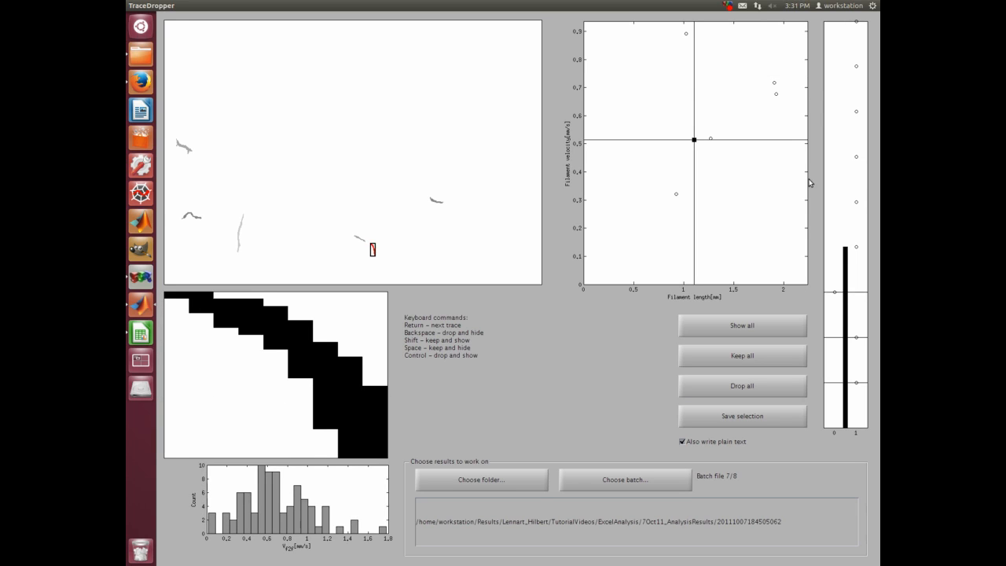
key("space")
key("space")
key("space")
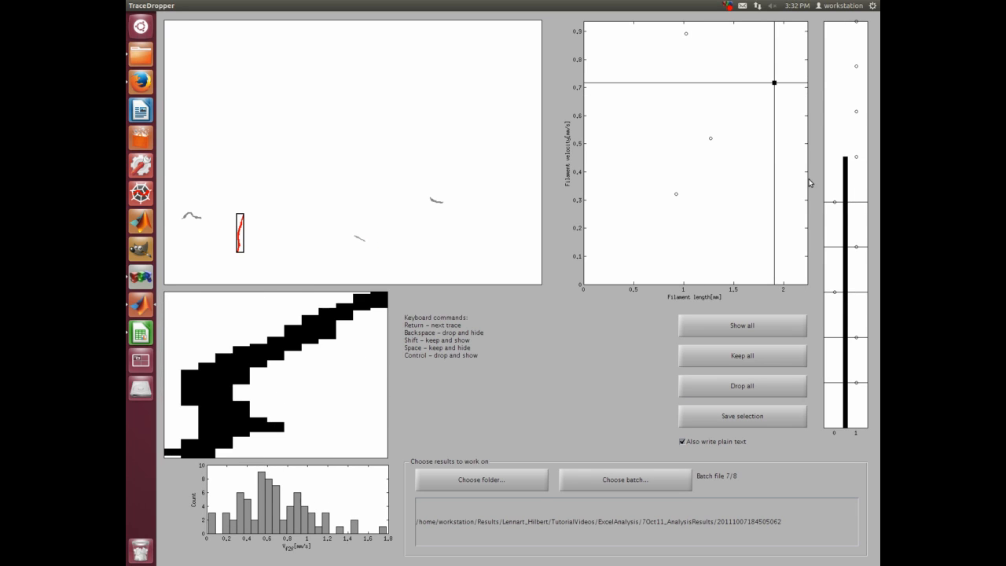
key("space")
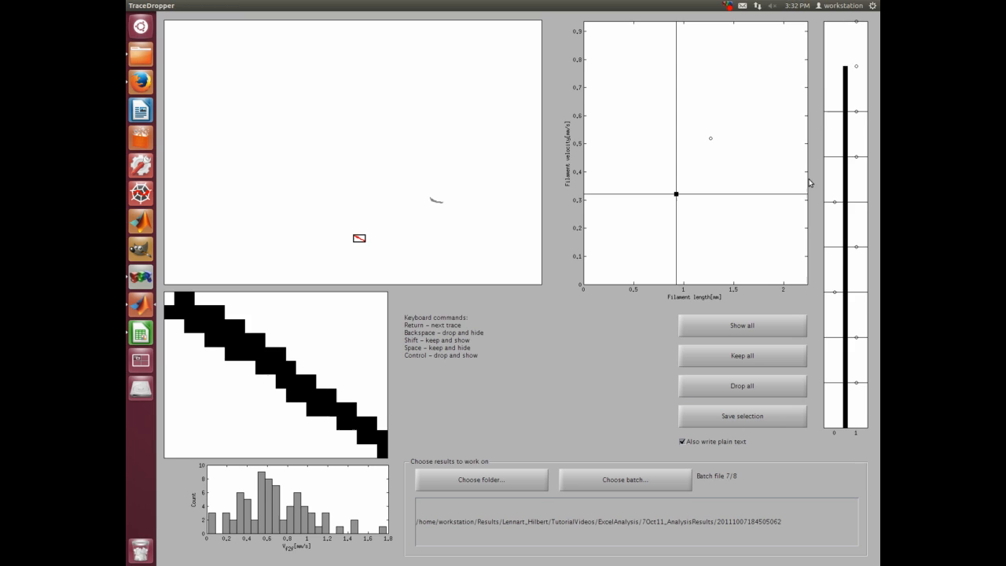
key("space")
key("space")
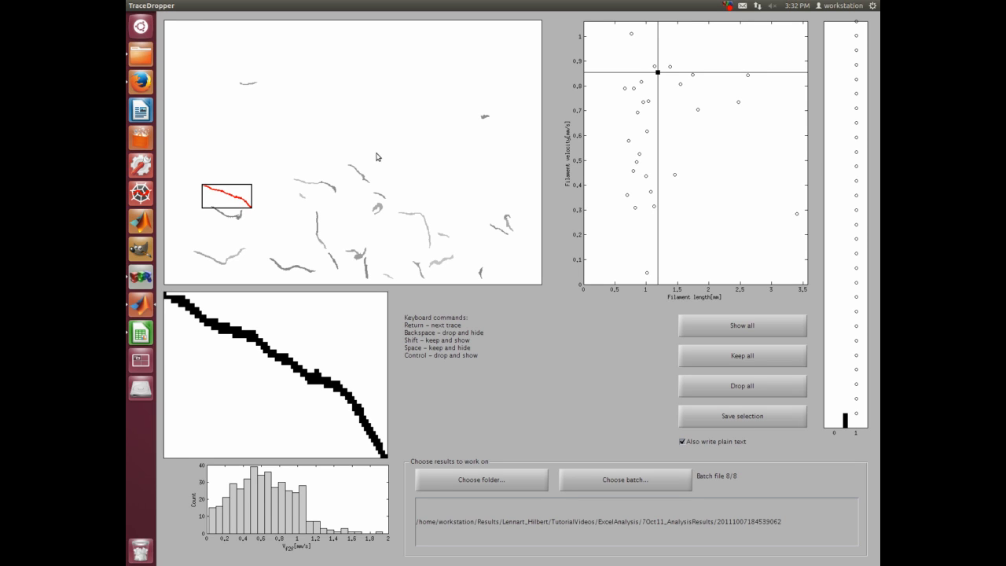
Sort the first five traces of batch file 8, dropping and hiding the second and keeping the other four
left_click_drag(415, 521, 849, 526)
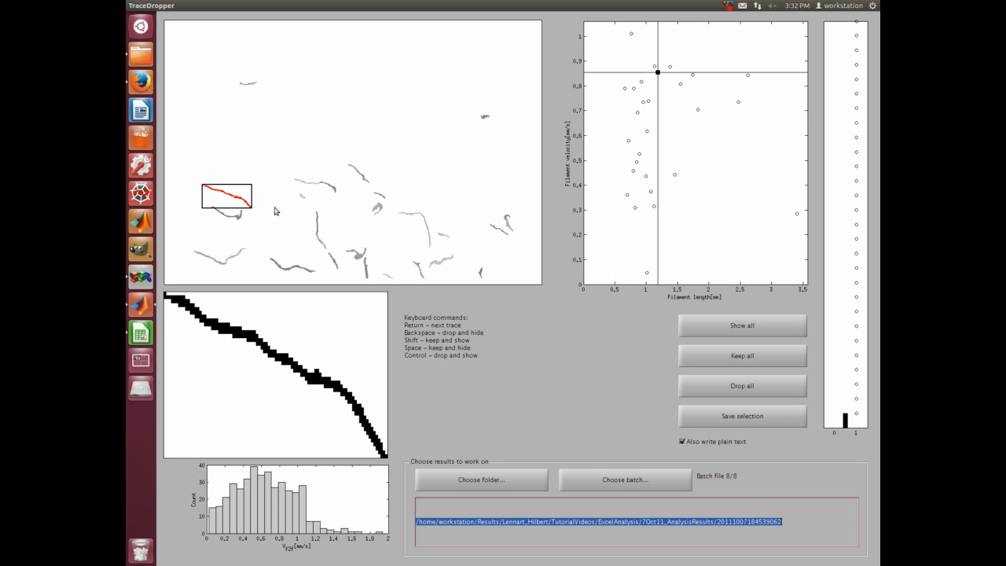
left_click(236, 202)
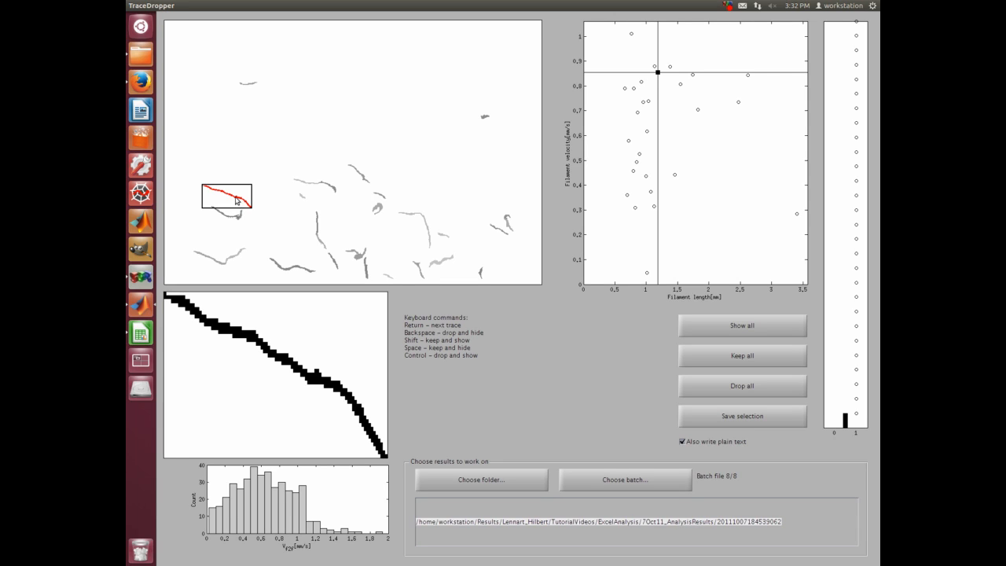
key("BackSpace")
key("BackSpace")
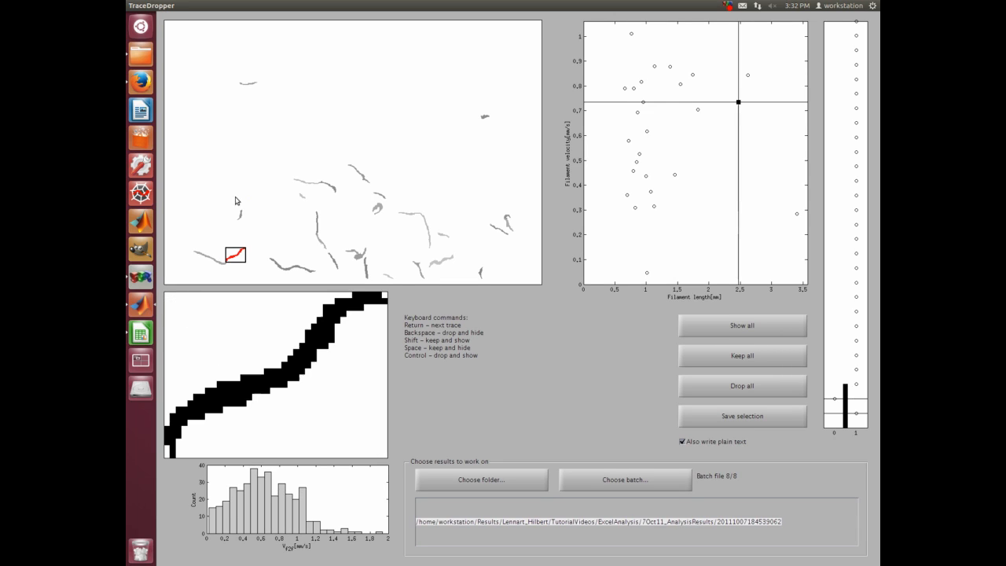
key("BackSpace")
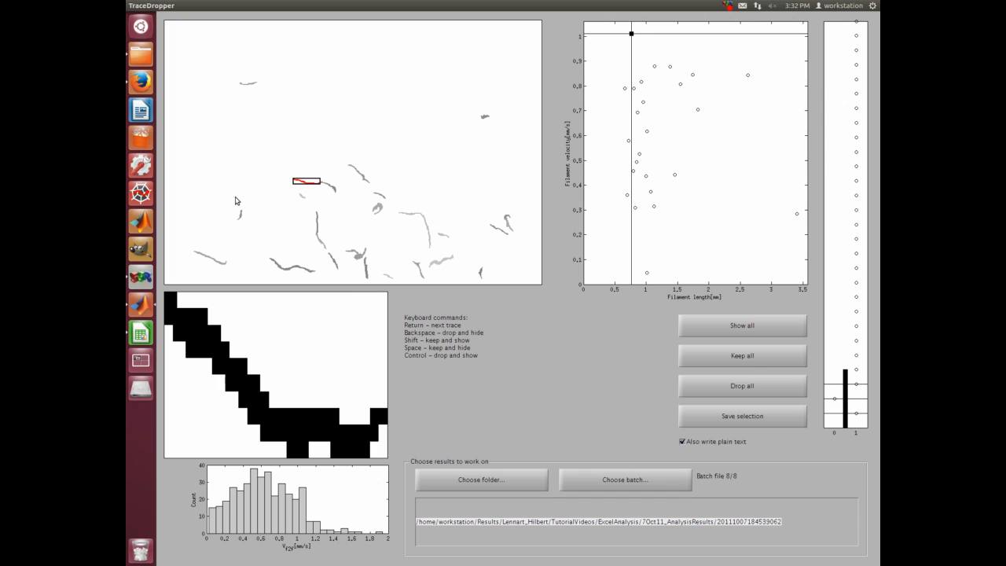
key("BackSpace")
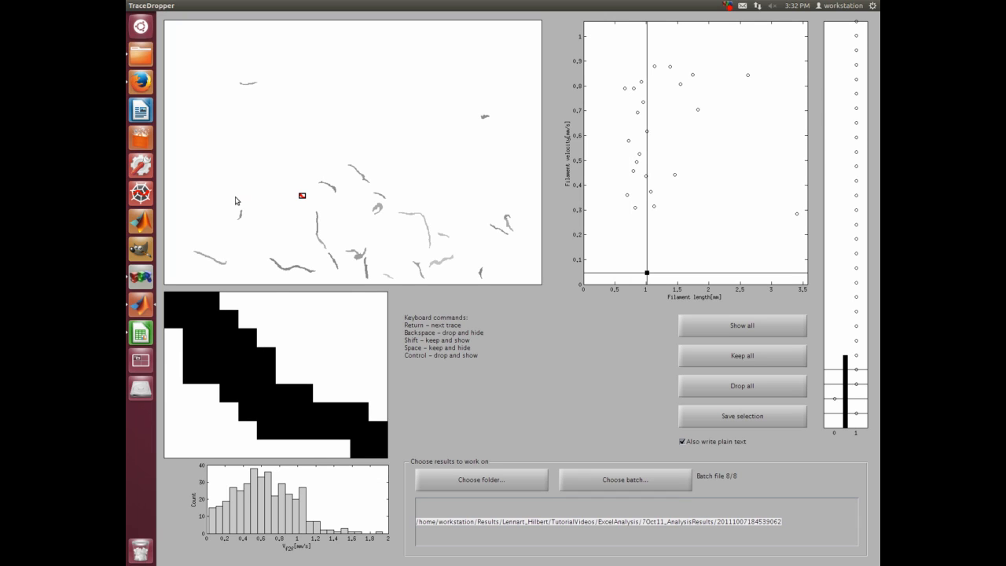
key("BackSpace")
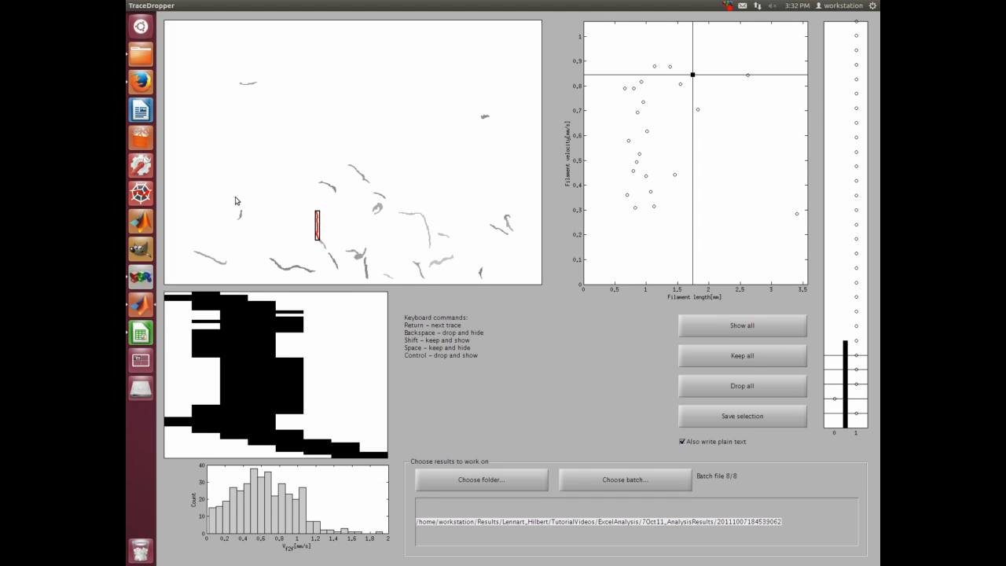
Sort the sixth to twelfth traces of batch file 8, dropping the seventh, tenth and eleventh and keeping the rest
key("BackSpace")
key("BackSpace")
key("BackSpace")
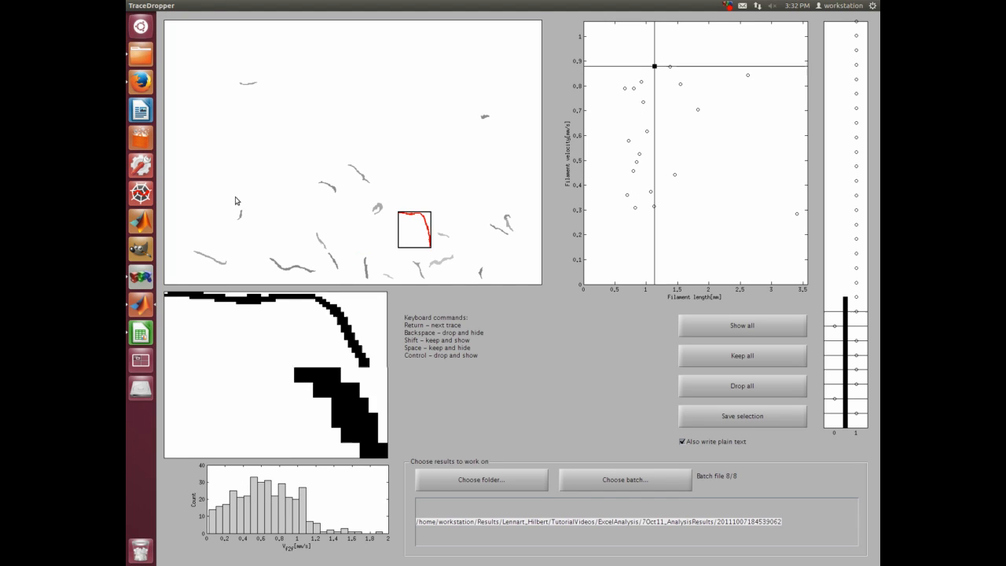
key("BackSpace")
key("BackSpace")
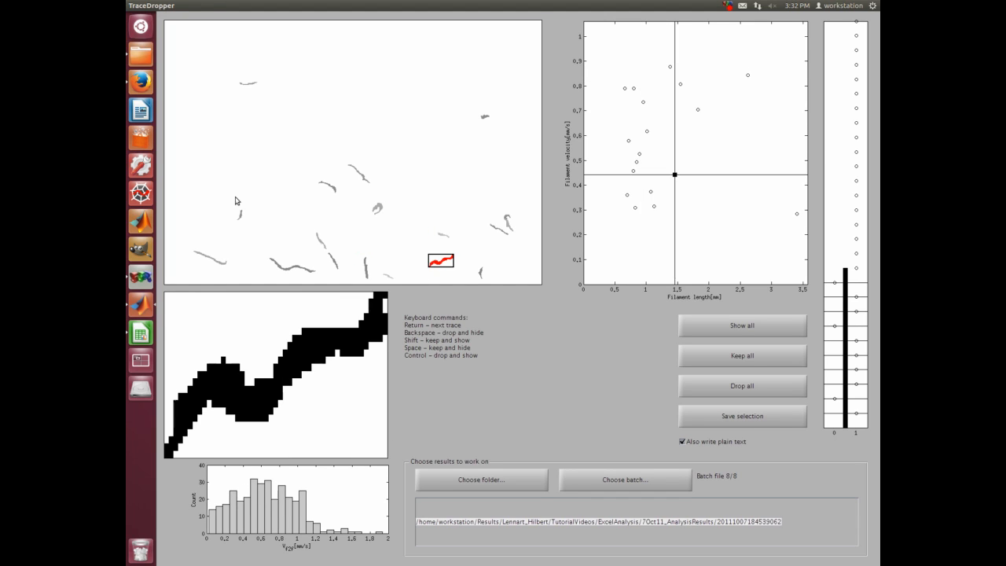
key("BackSpace")
key("BackSpace")
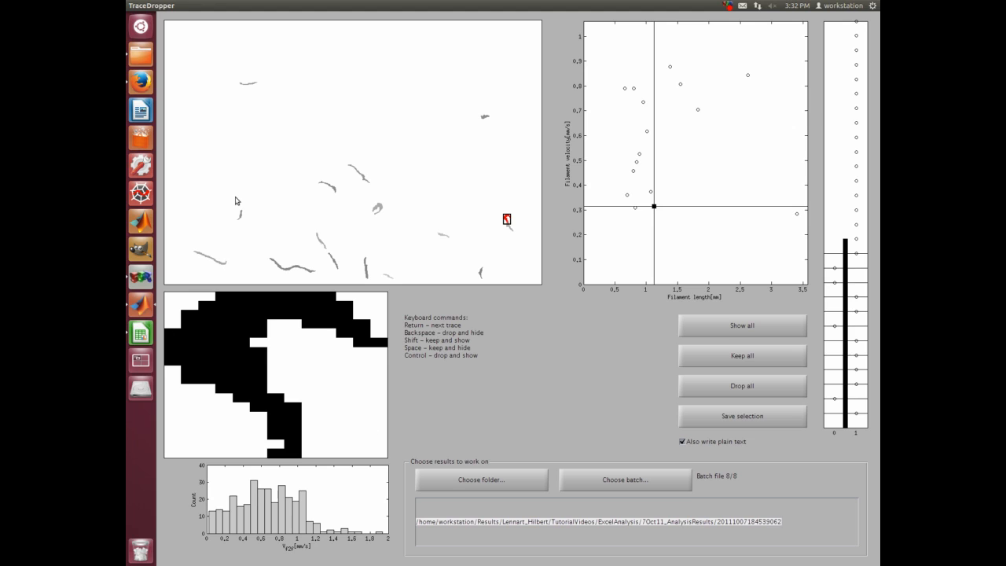
Sort the thirteenth to eighteenth traces of batch file 8, dropping the thirteenth, seventeenth and eighteenth and keeping the three between
key("ctrl")
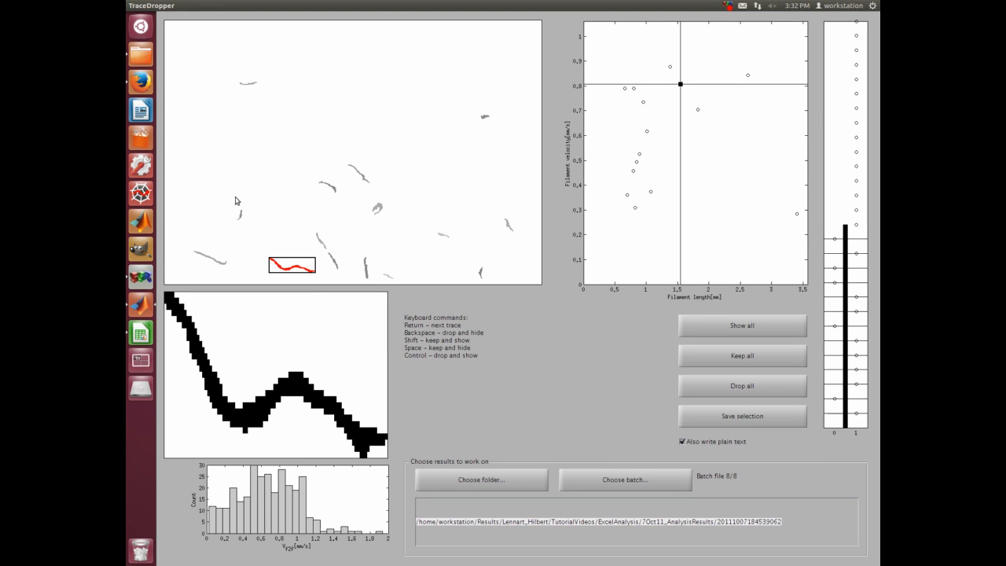
key("BackSpace")
key("BackSpace")
key("BackSpace")
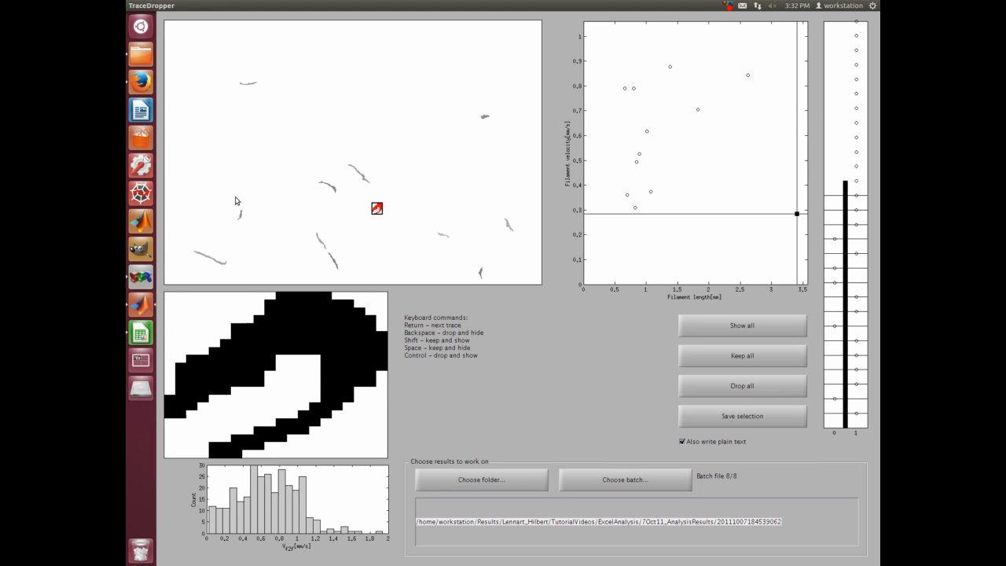
key("BackSpace")
key("BackSpace")
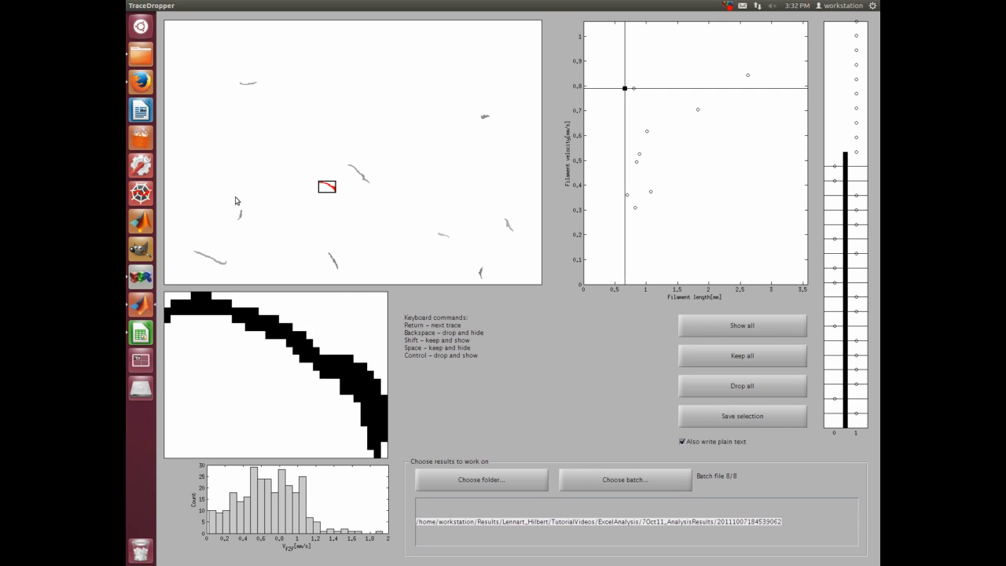
Sort the nineteenth to twenty-fourth traces of batch file 8, dropping the twenty-first and twenty-second and keeping the other four
key("BackSpace")
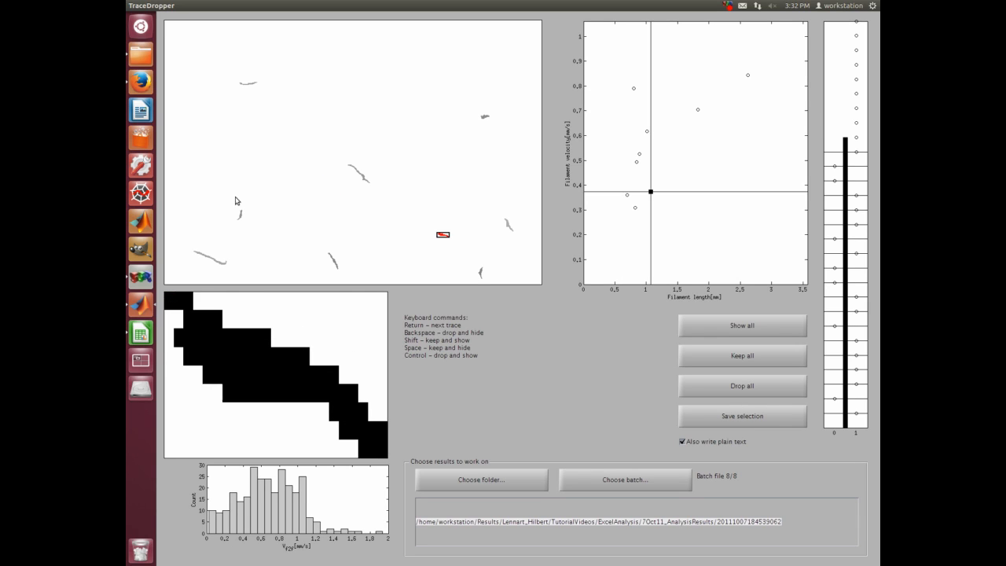
key("BackSpace")
key("BackSpace")
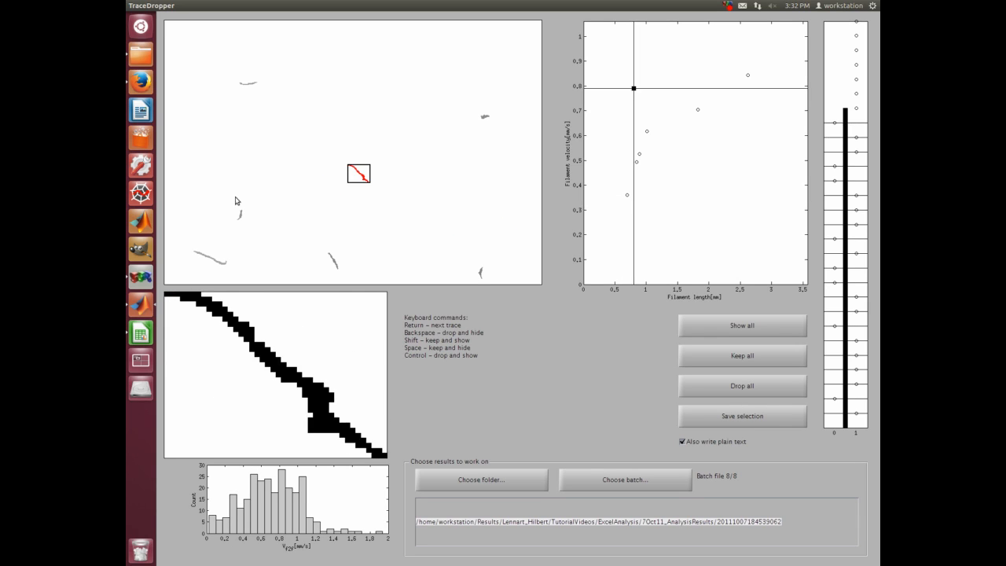
key("BackSpace")
key("BackSpace")
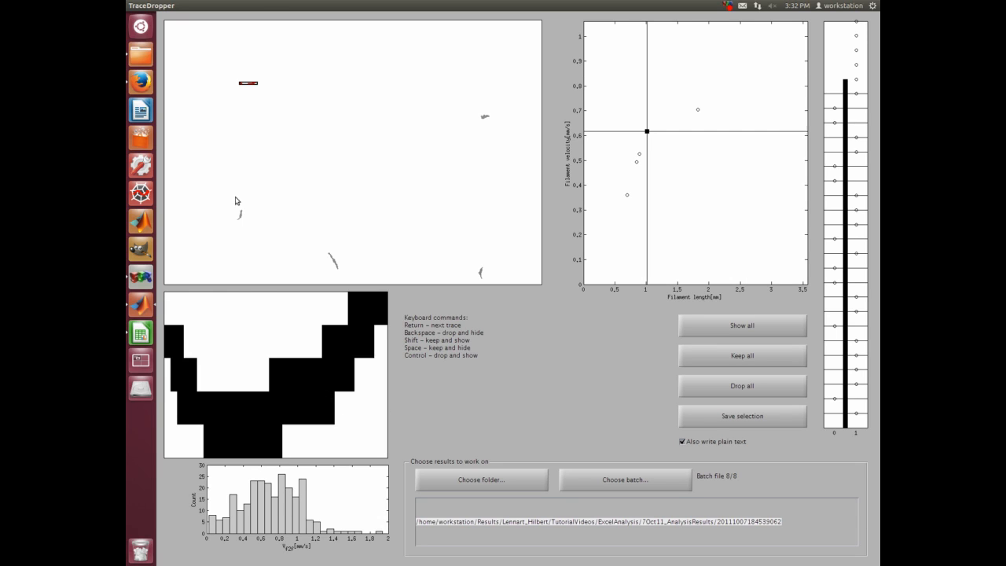
key("BackSpace")
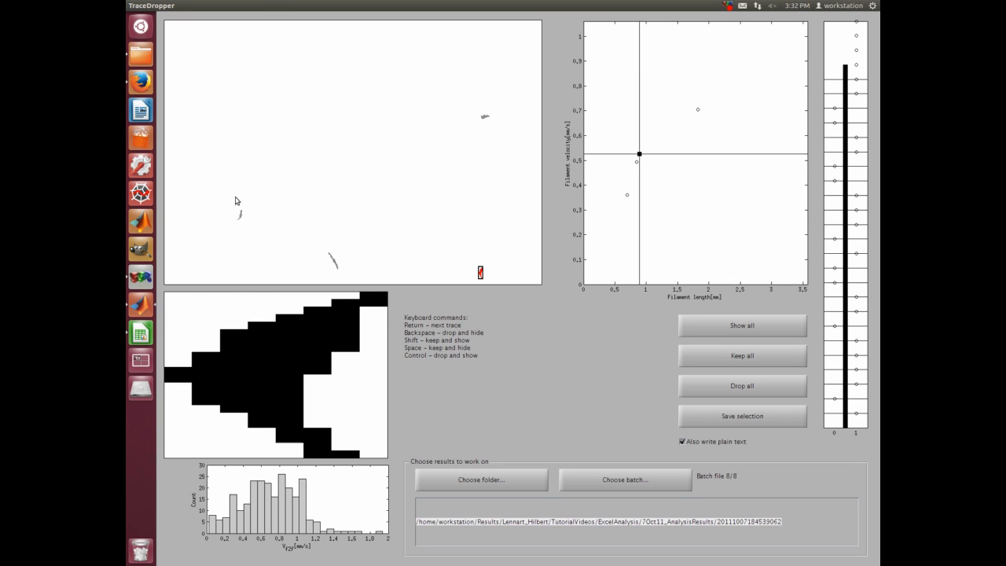
Sort the last four traces of batch file 8, dropping only the final blob-shaped one, and dismiss the batch-finished message
key("BackSpace")
key("BackSpace")
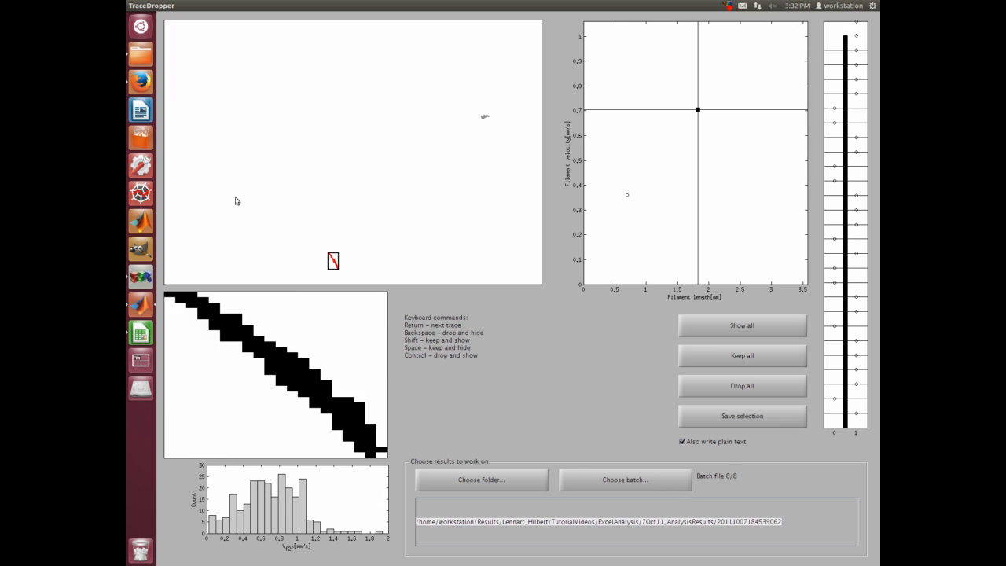
key("BackSpace")
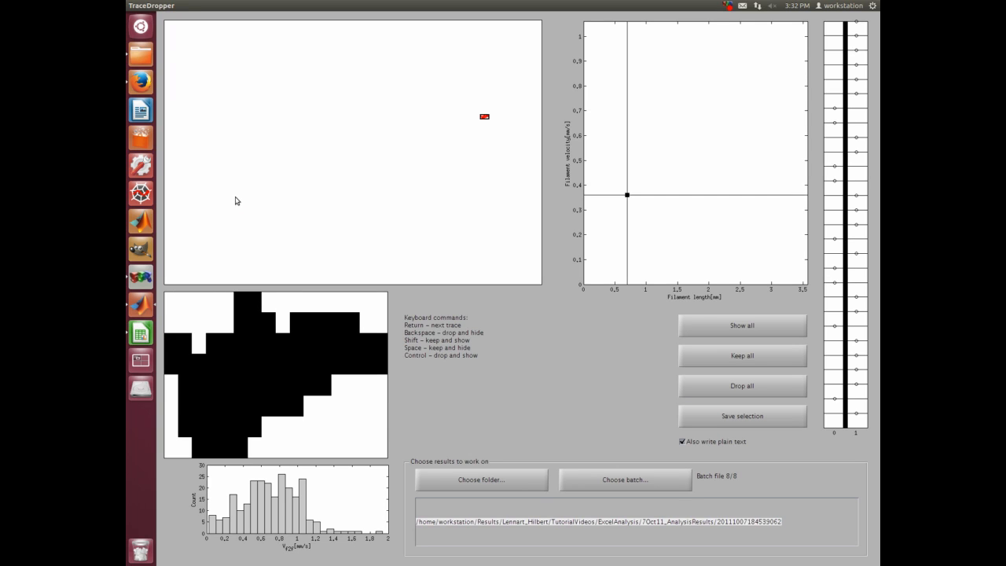
key("Return")
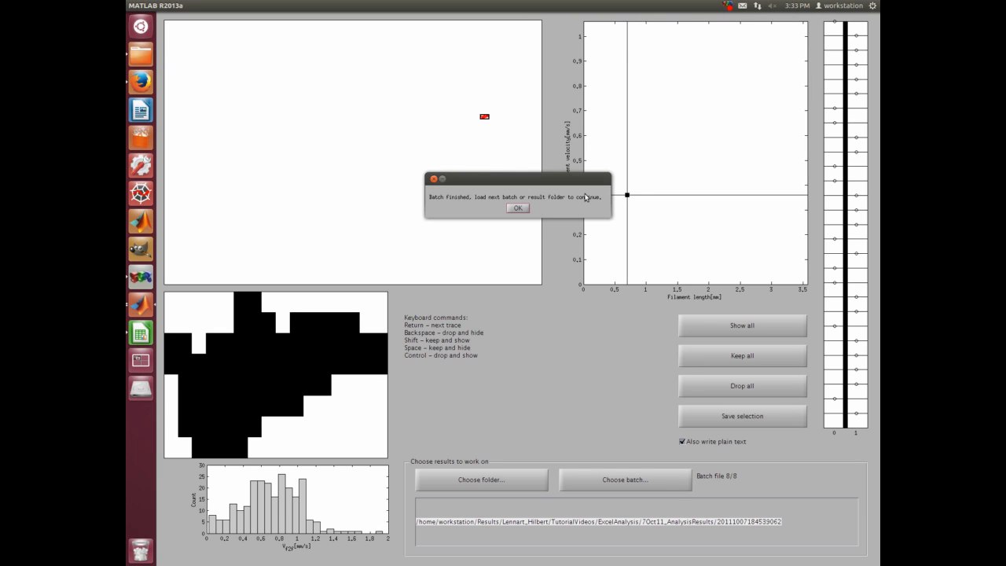
left_click(518, 209)
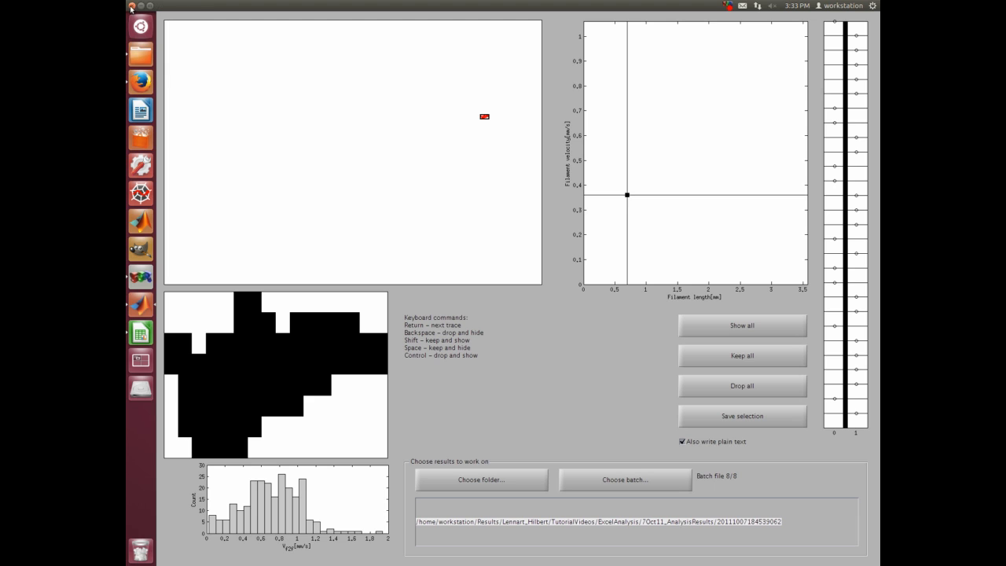
left_click(132, 6)
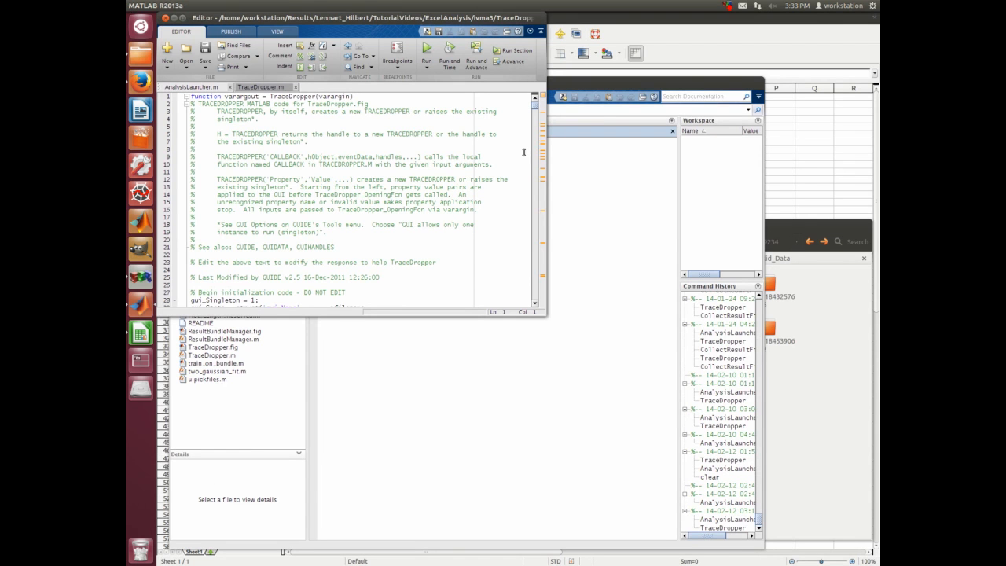
left_click(833, 402)
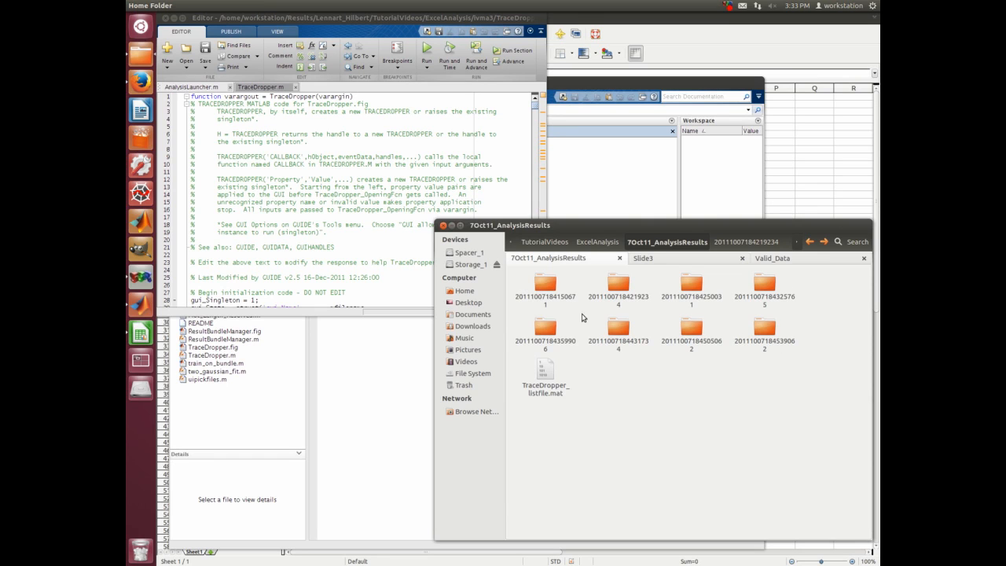
double_click(547, 287)
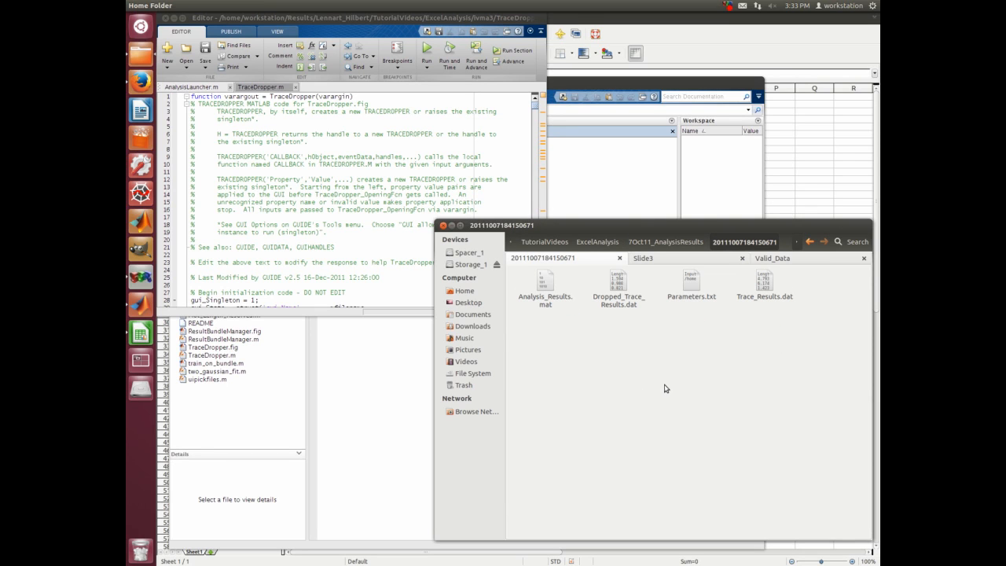
left_click(766, 288)
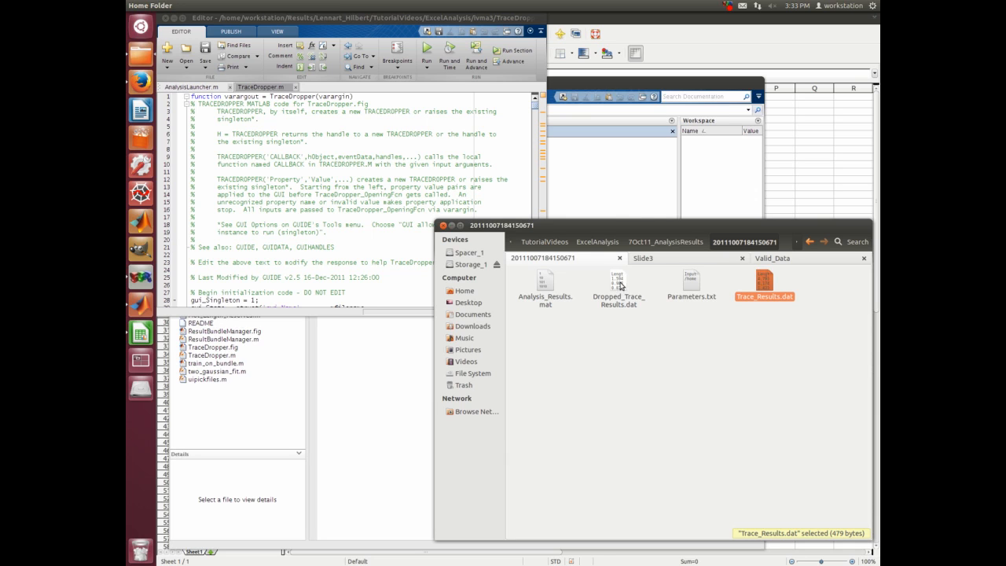
Open Dropped_Trace_Results.dat in LibreOffice Calc, accepting the default text import settings
right_click(620, 287)
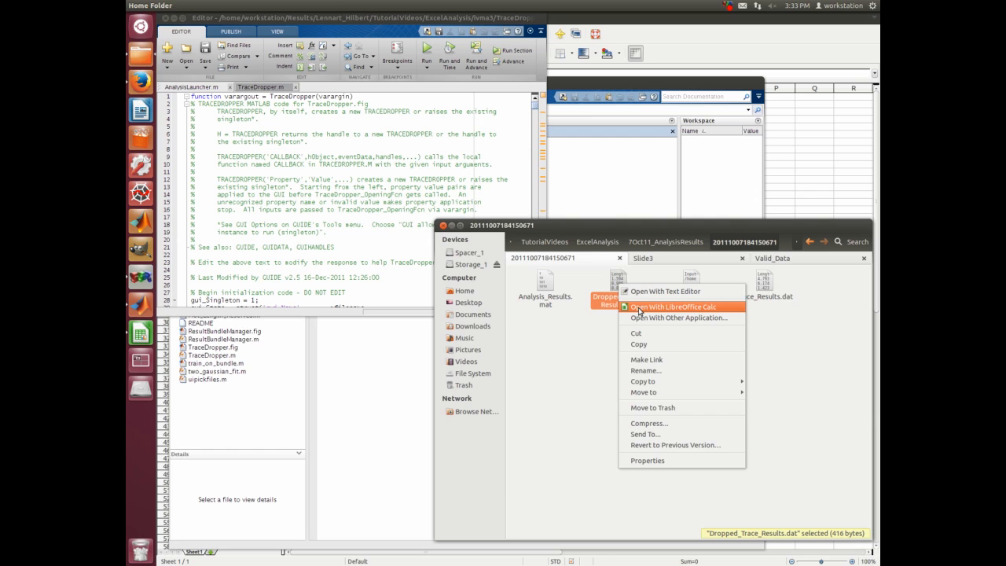
left_click(639, 308)
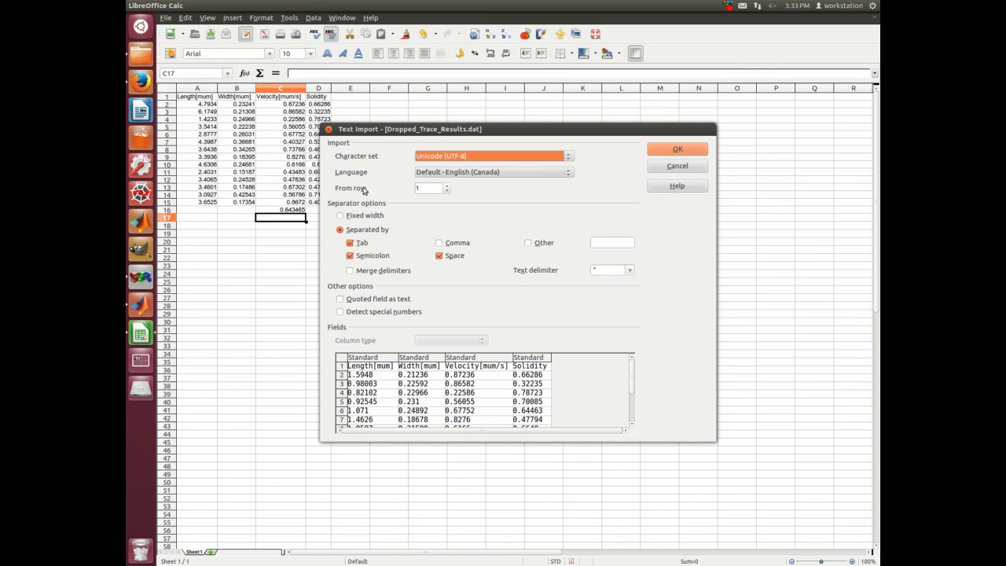
left_click(682, 149)
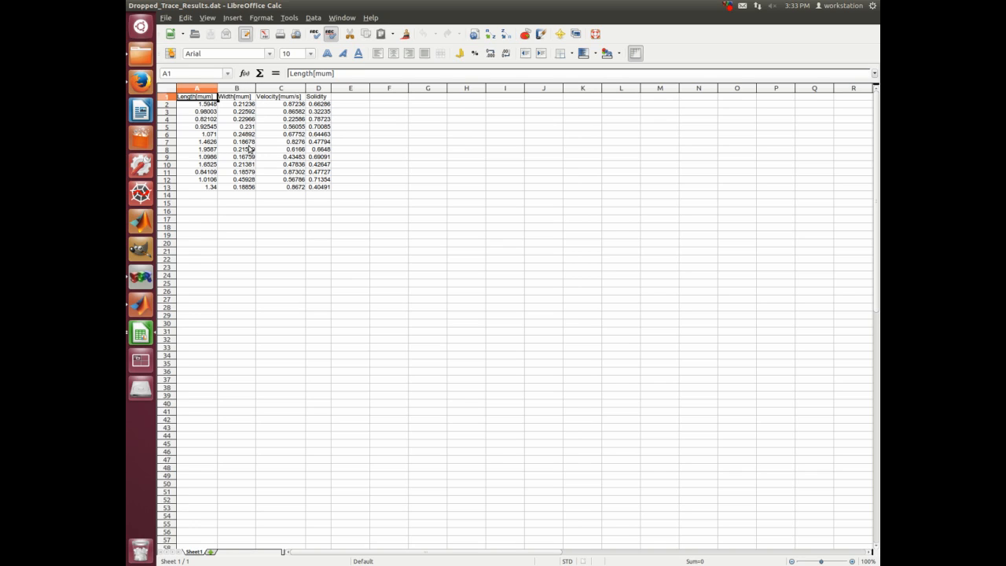
Calculate the average of the velocity values C2 to C13 in cell C14 with the AVERAGE function
left_click(294, 197)
type("=Aver")
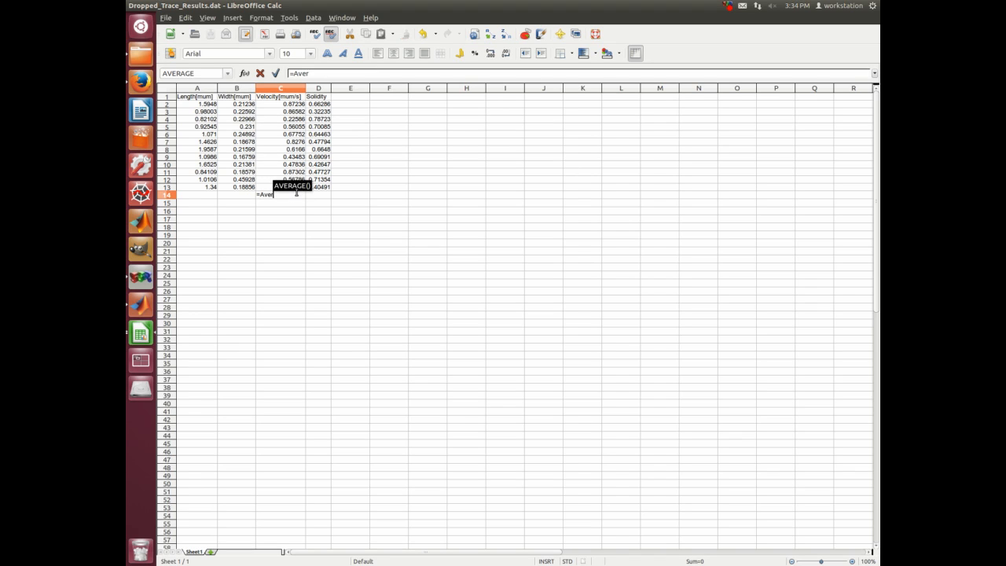
key("Return")
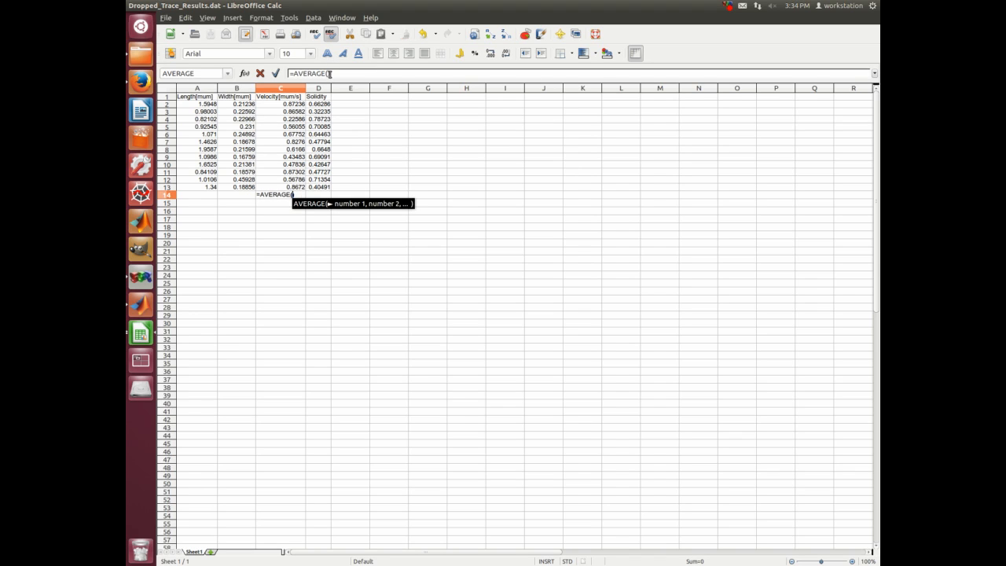
left_click_drag(289, 104, 297, 189)
key("Return")
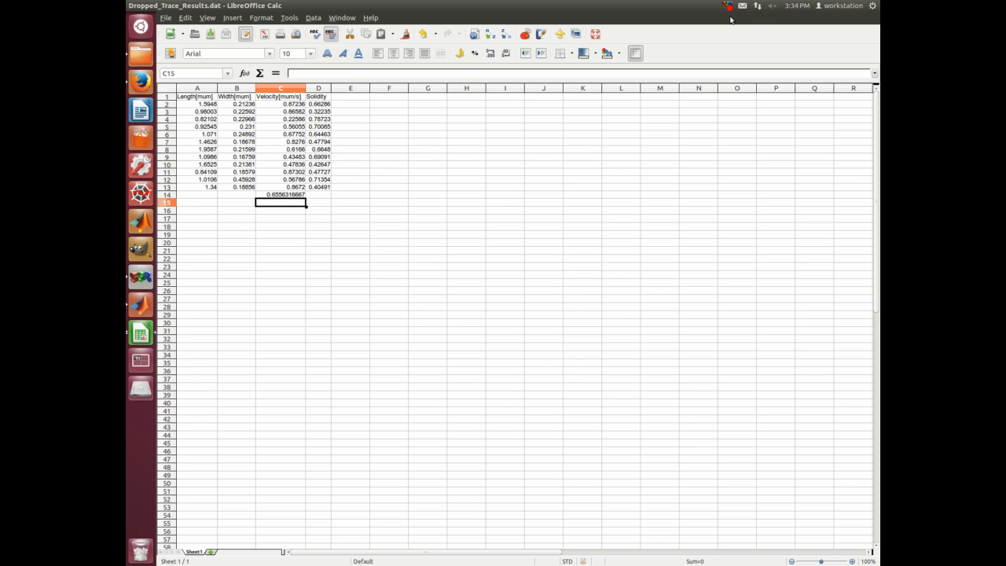
left_click(728, 7)
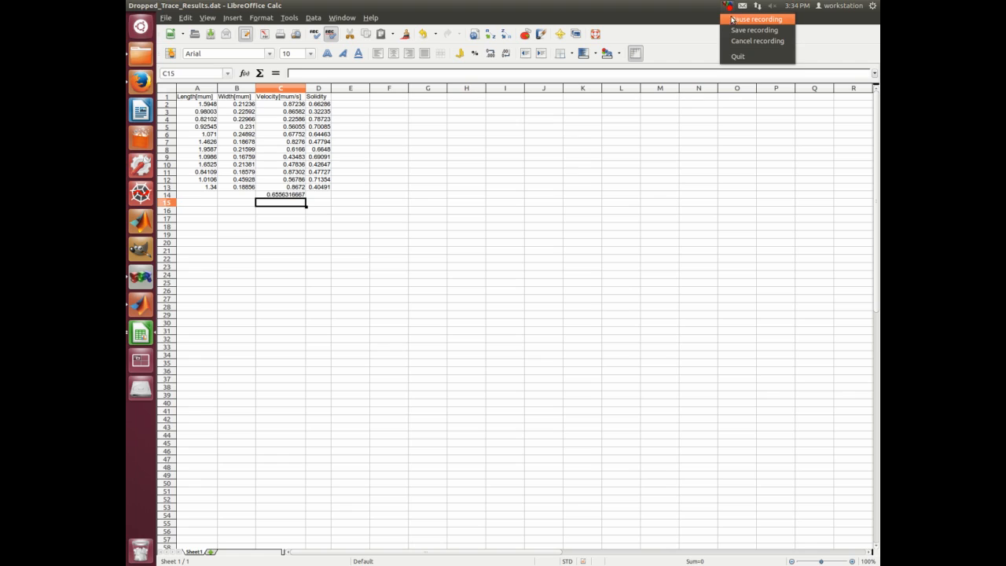